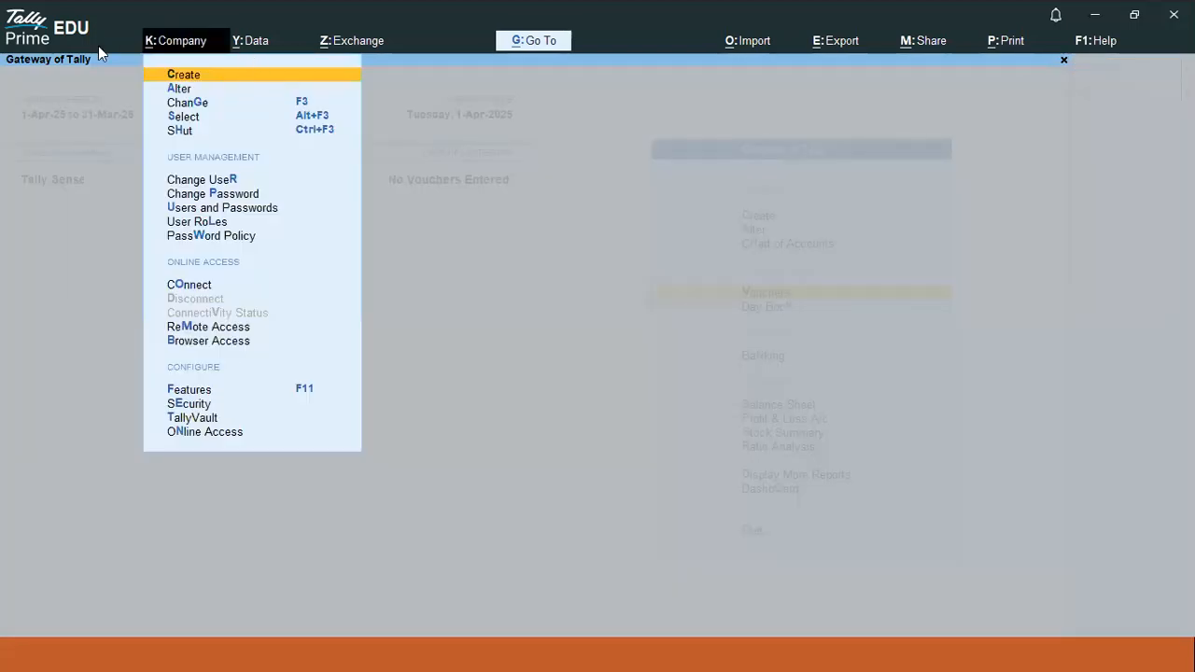
- Switch voucher entry to double-entry mode
key("Escape")
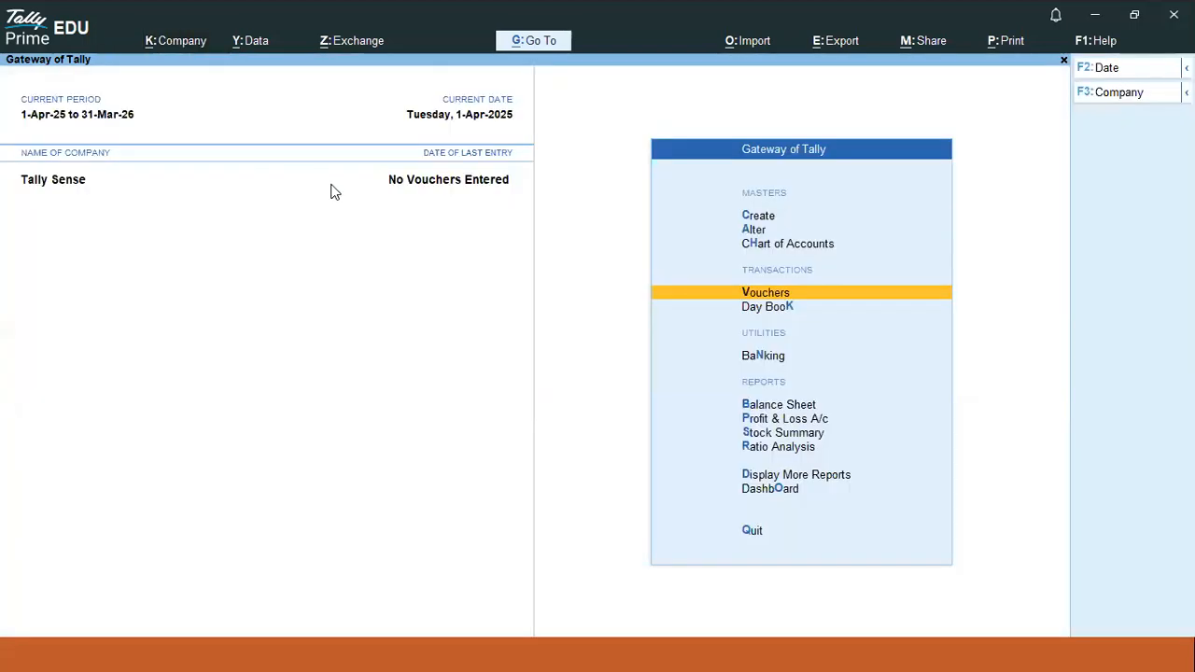
left_click(772, 295)
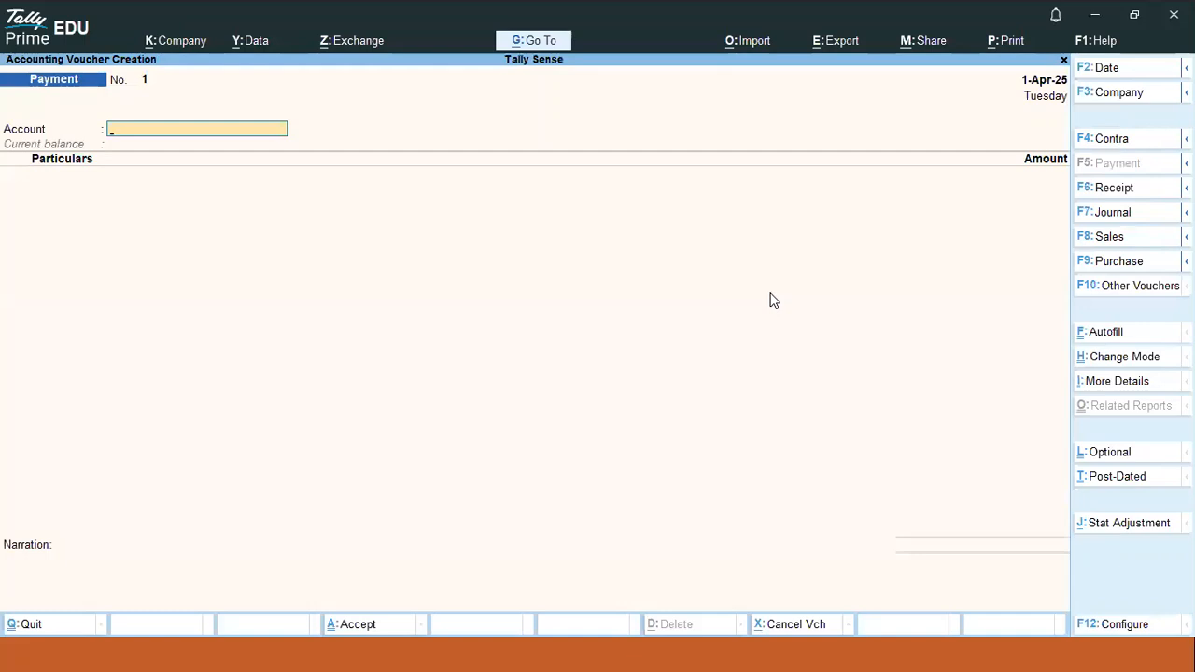
key("ctrl+h")
key("Up")
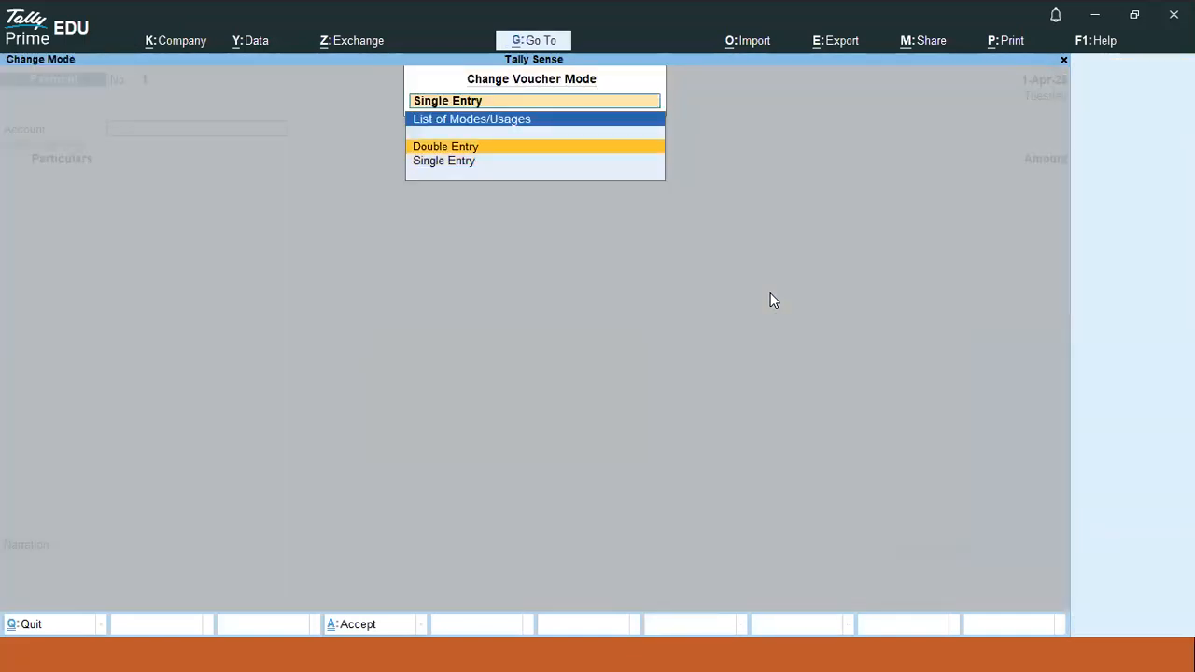
key("Return")
key("Escape")
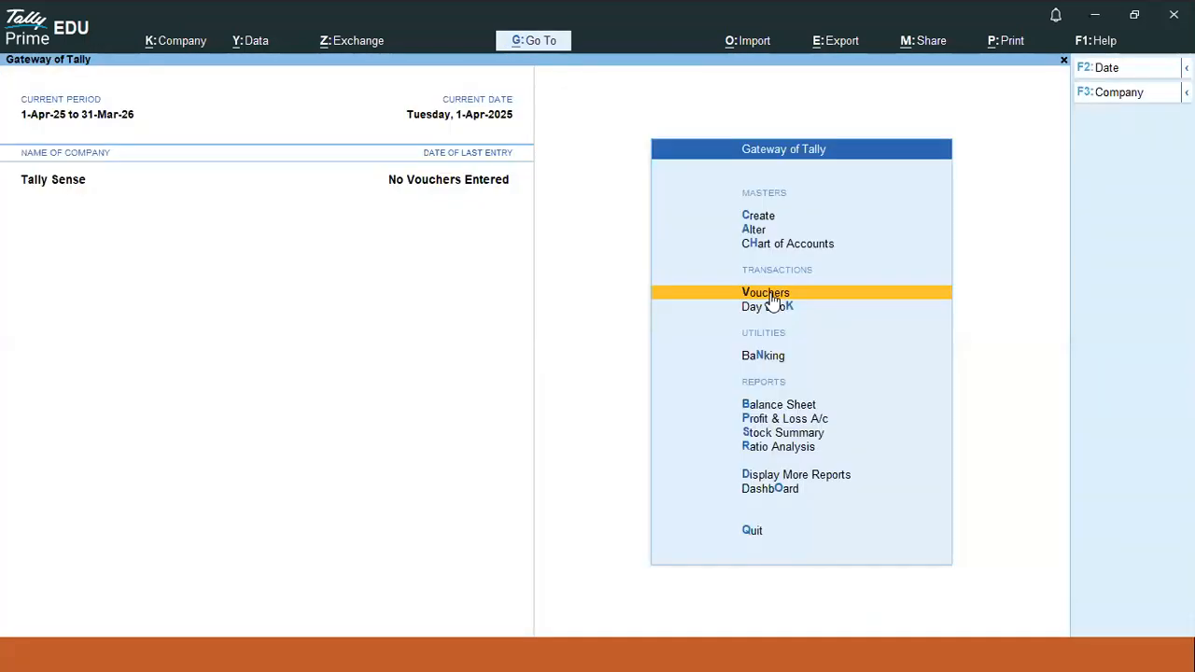
left_click(771, 294)
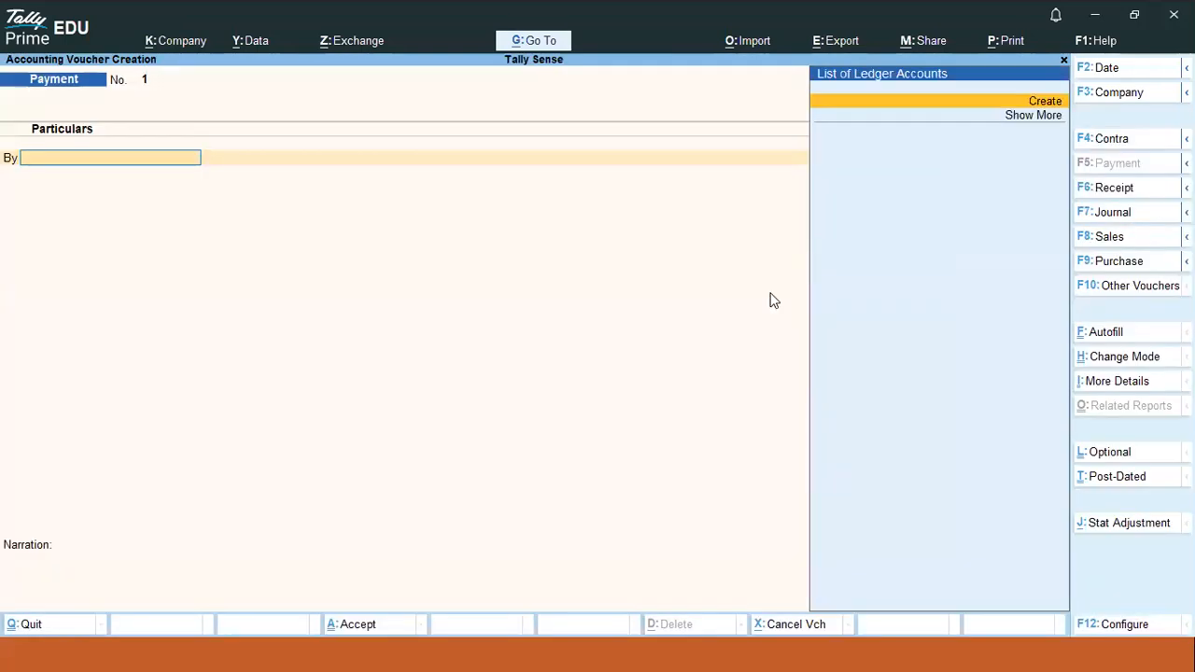
- Set 'Use Cr/Dr instead of To/By' to Yes and start a Contra voucher
key("F12")
type("y")
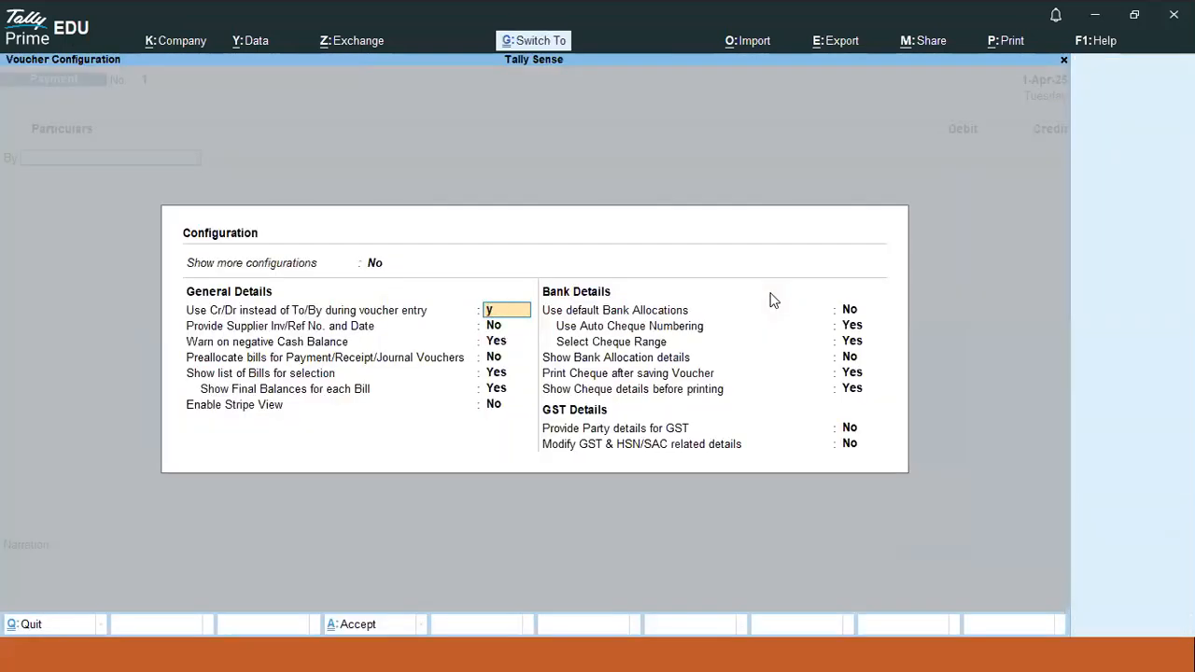
key("ctrl+a")
key("Escape")
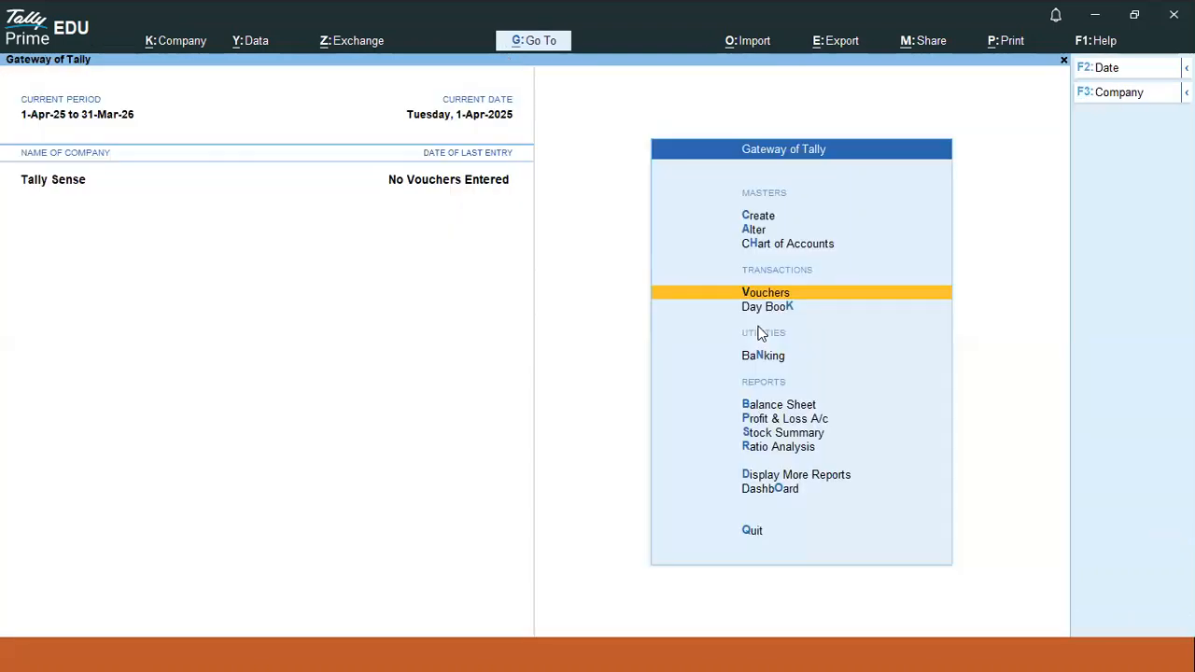
key("Return")
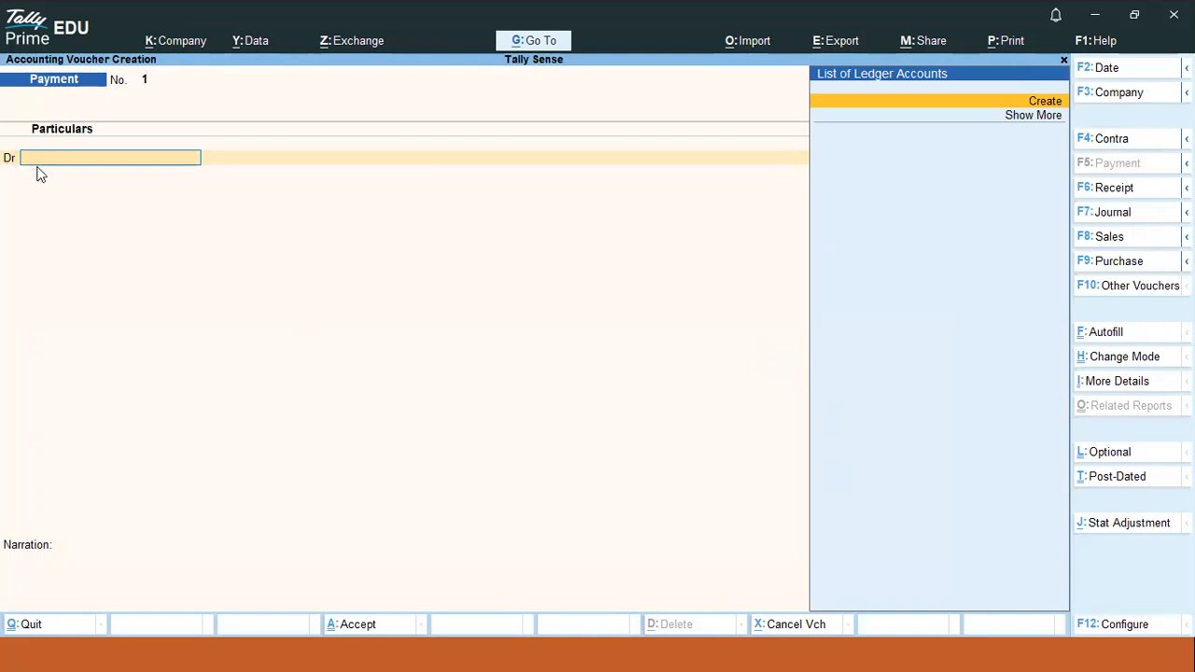
left_click(1102, 140)
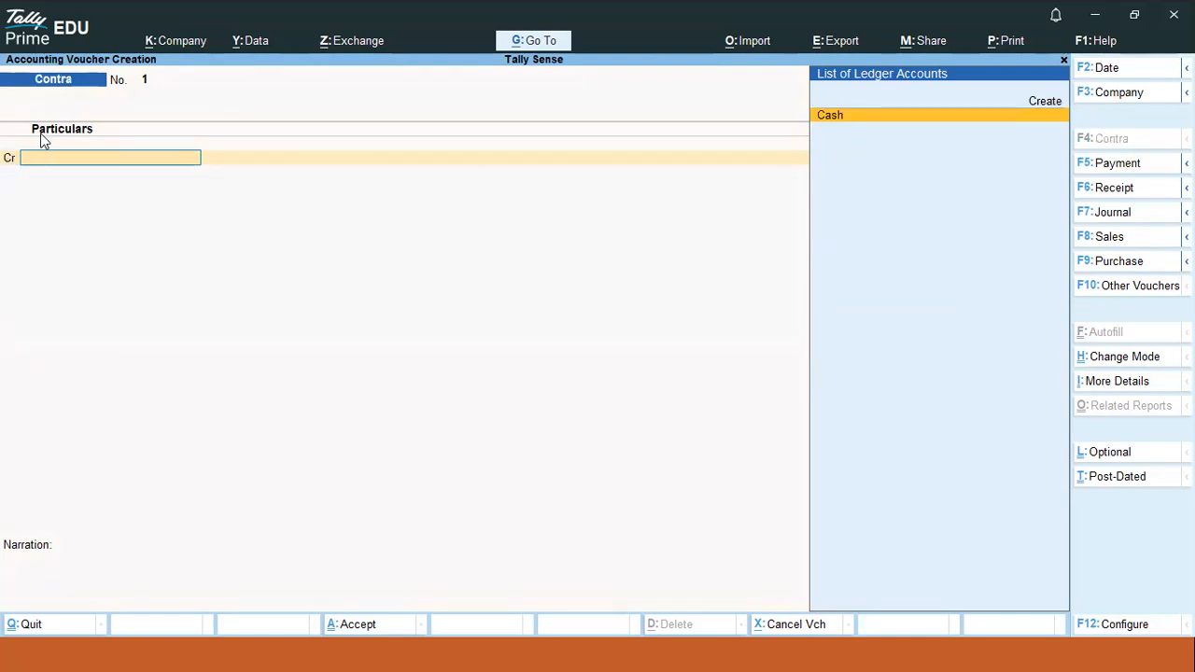
- Write 'dr-debit' in the Notepad teach notes
key("alt")
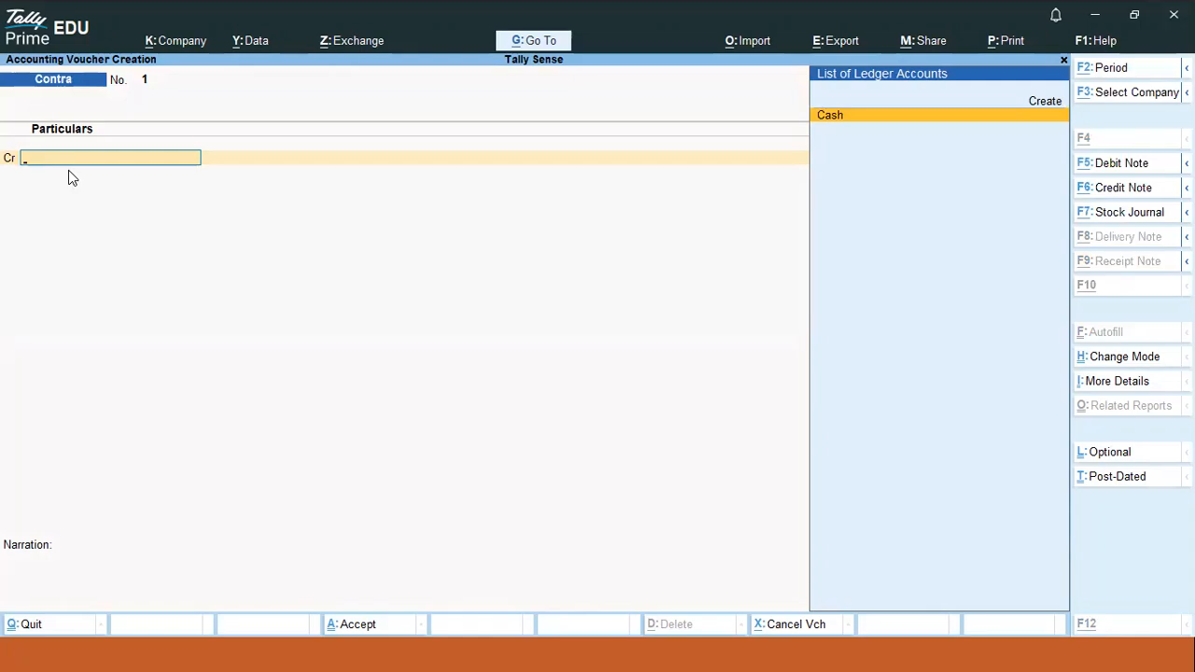
key("alt+Tab")
type("dr-")
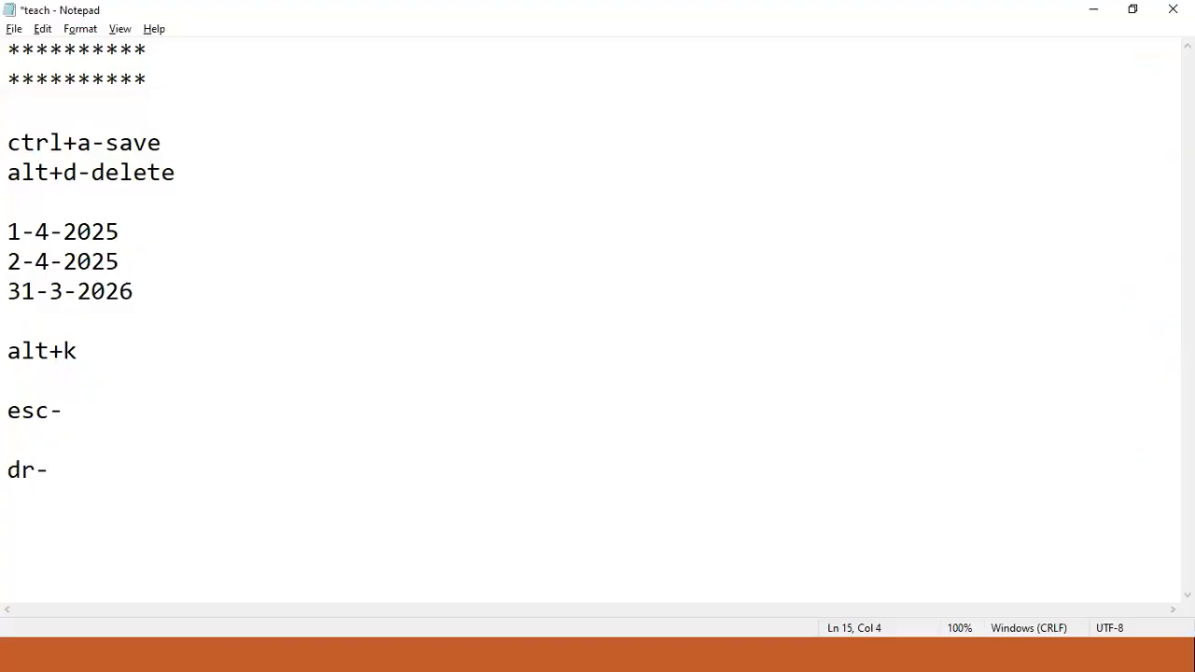
type("debit")
- Add a 'cr-credit' line, and above dr-debit a line with a name and its initials
key("Return")
type("cr")
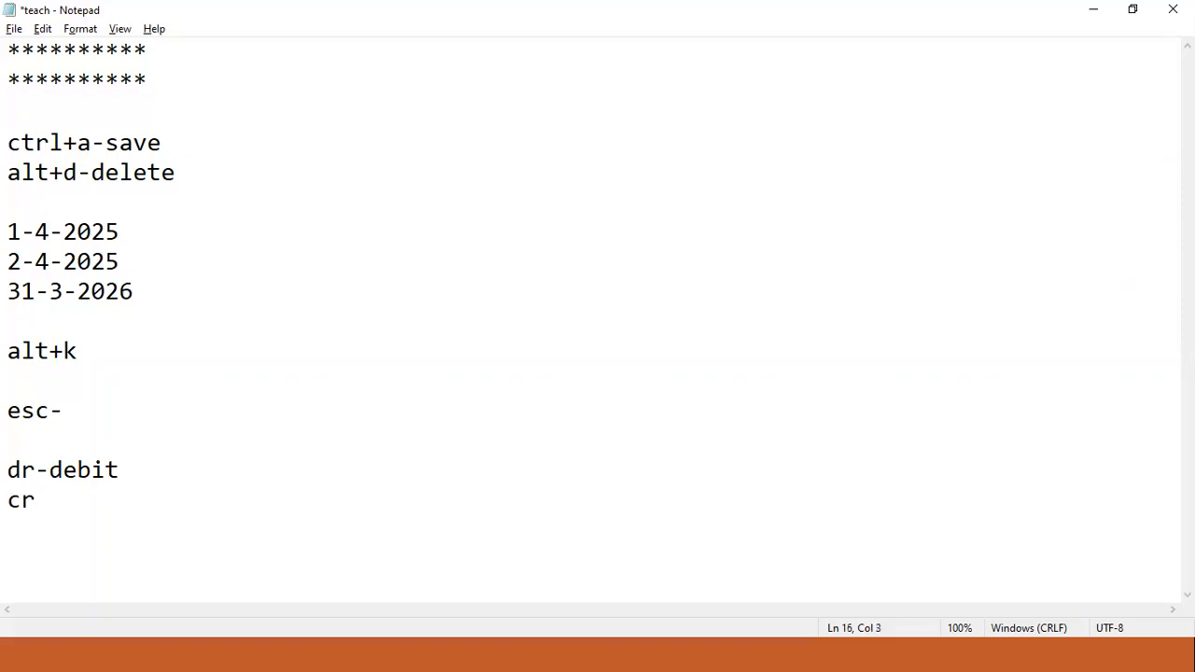
type("-credit")
left_click(94, 454)
key("Return")
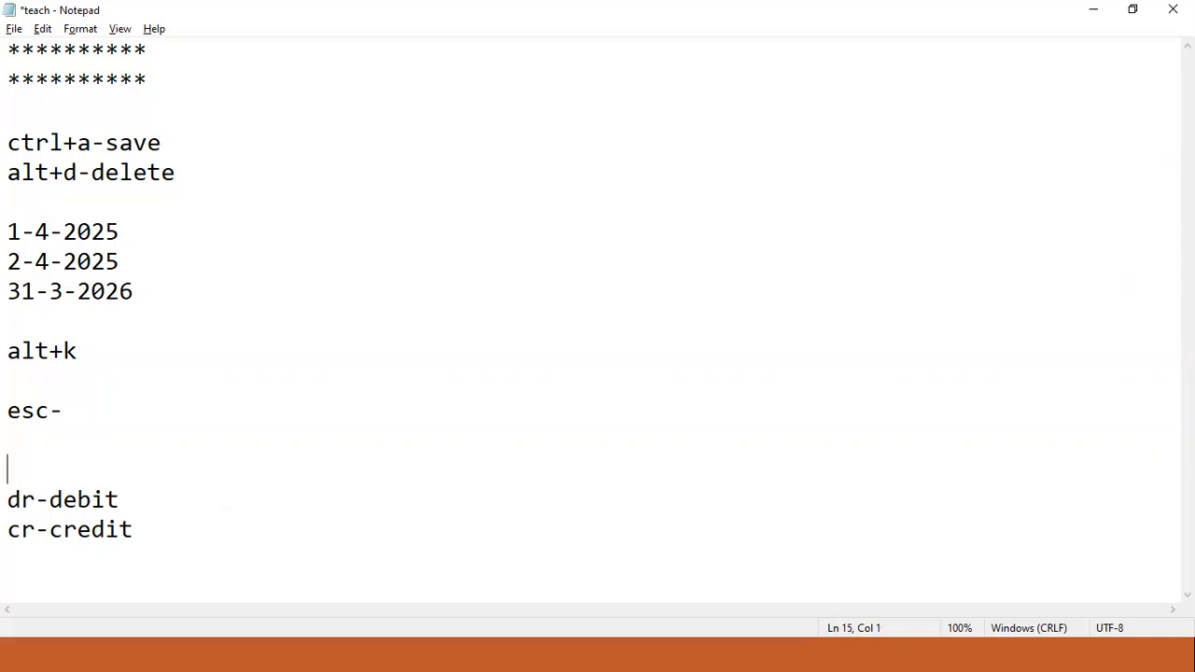
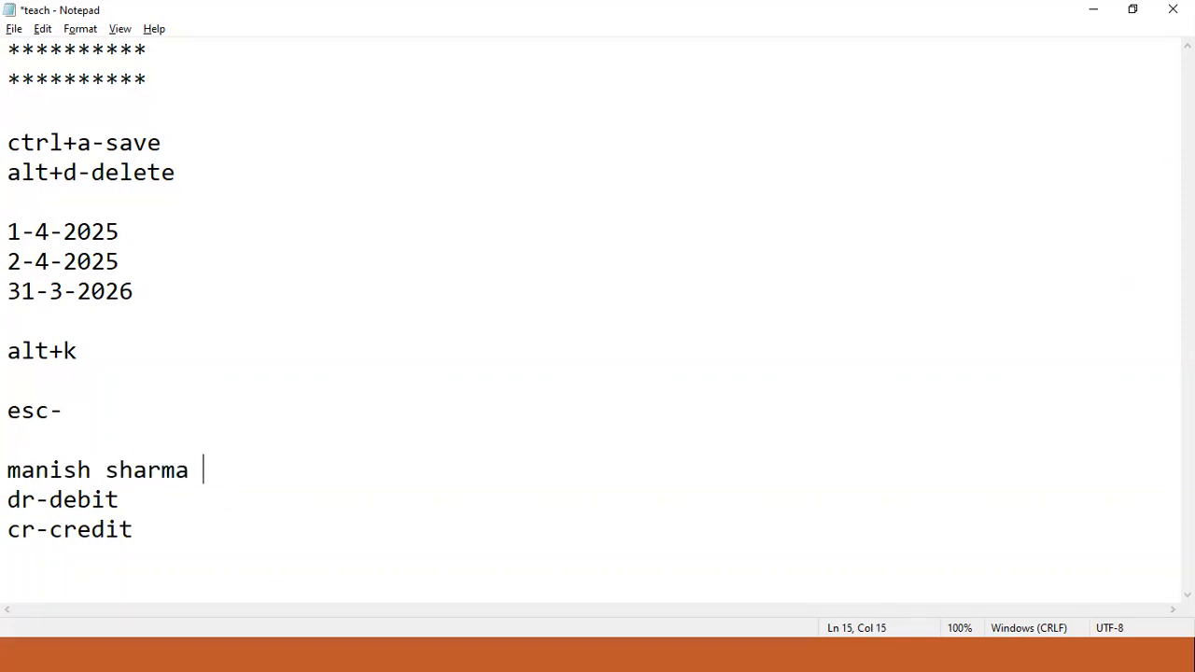
type("=ms")
- Highlight the cr and dr letters in the notes to explain the abbreviations
left_click_drag(78, 530, 8, 535)
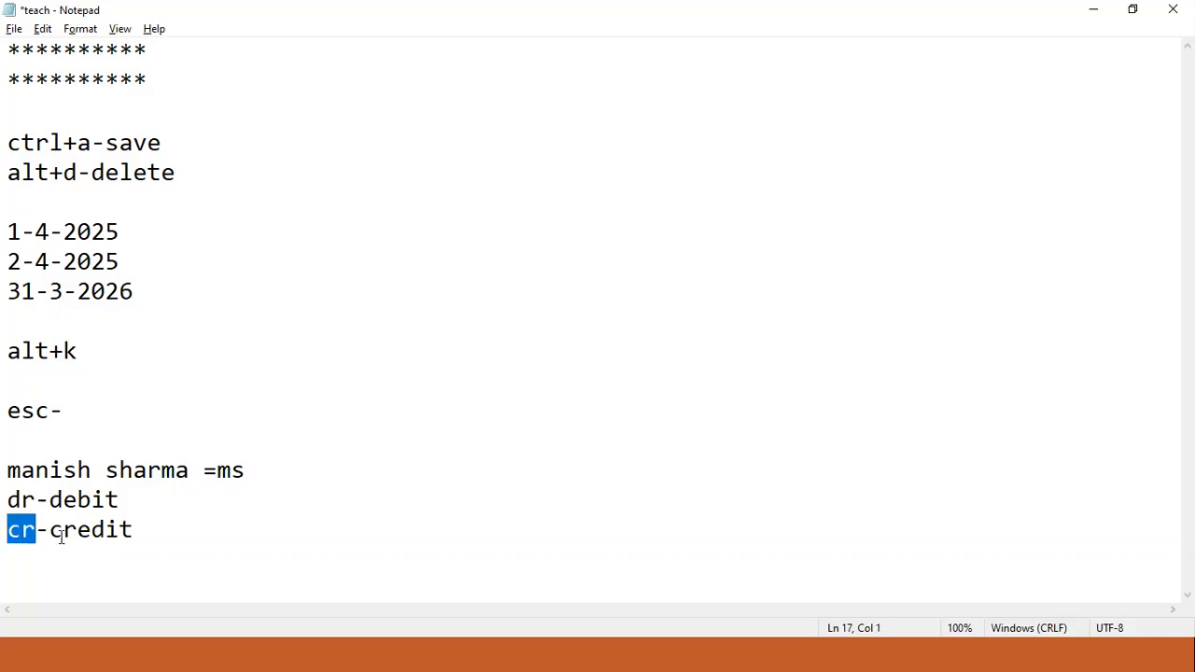
left_click_drag(82, 538, 8, 534)
left_click(35, 532)
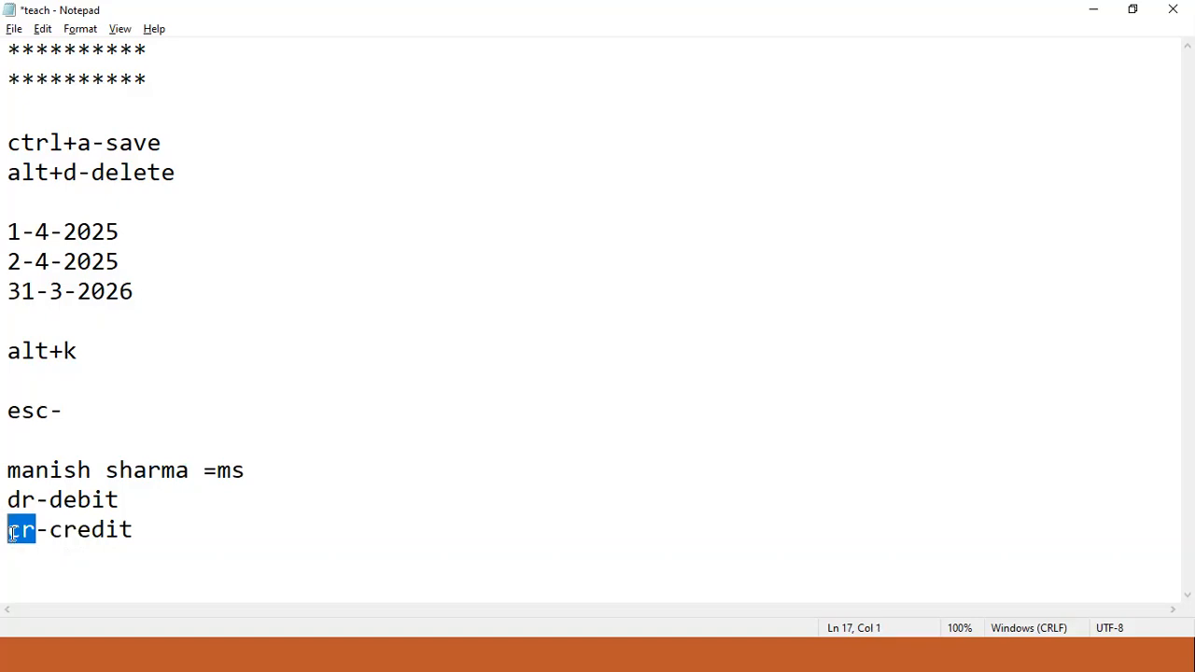
left_click(77, 529)
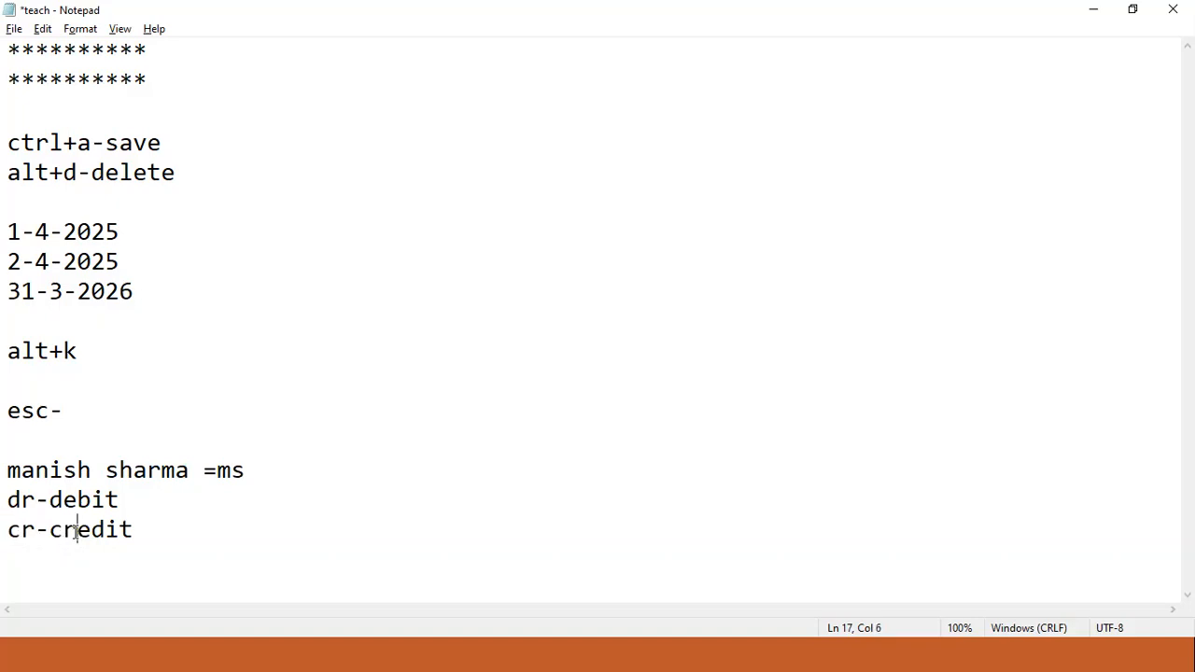
left_click(17, 501)
left_click_drag(78, 530, 60, 509)
left_click(91, 501)
- Append '/debtors' to the dr-debit line and '/creditors' to the cr-credit line
left_click(131, 502)
type("/debo")
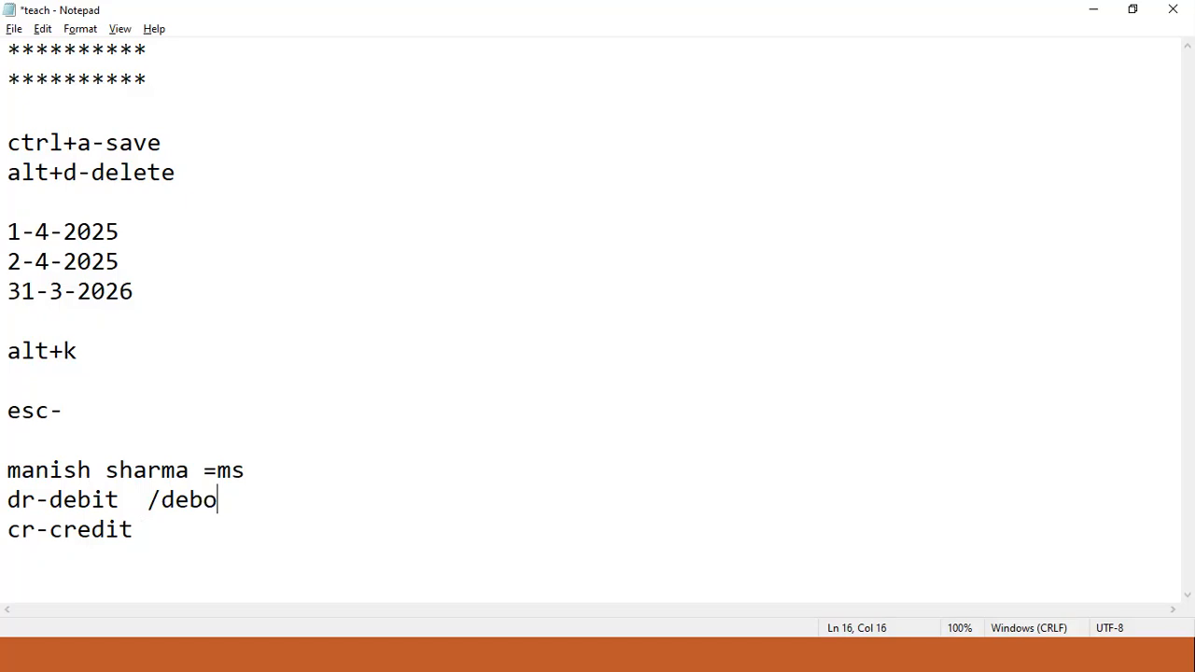
type("tors")
key("BackSpace")
key("BackSpace")
key("BackSpace")
key("BackSpace")
key("BackSpace")
key("BackSpace")
type("btors")
left_click(127, 524)
type("/cre")
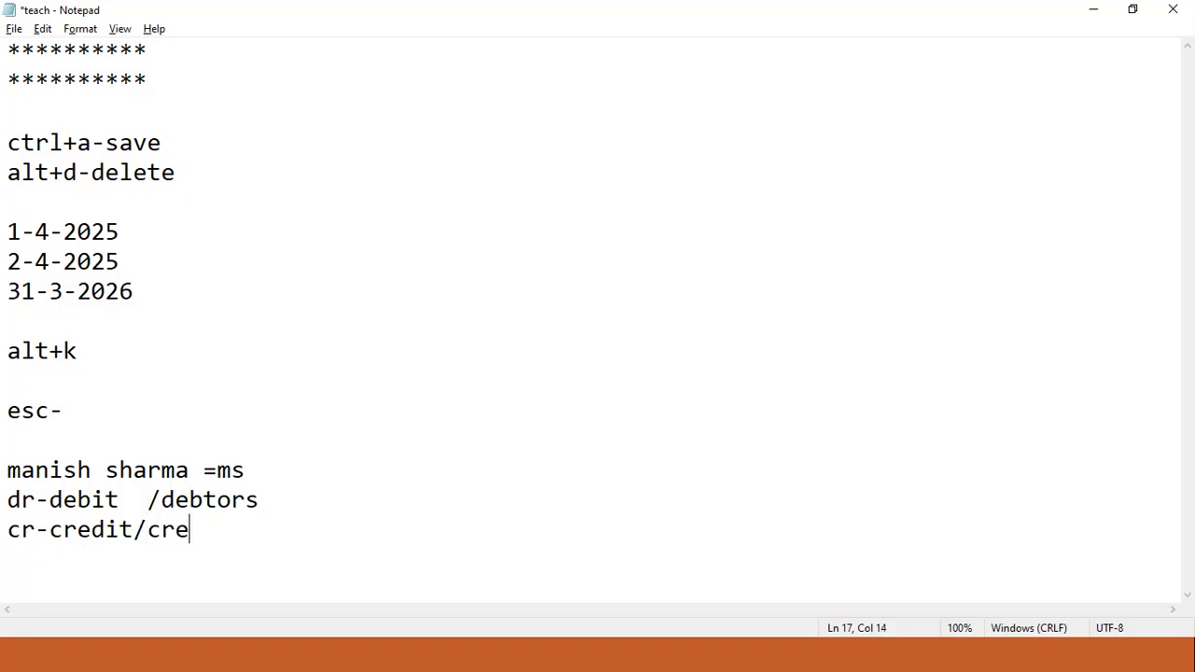
type("ditors")
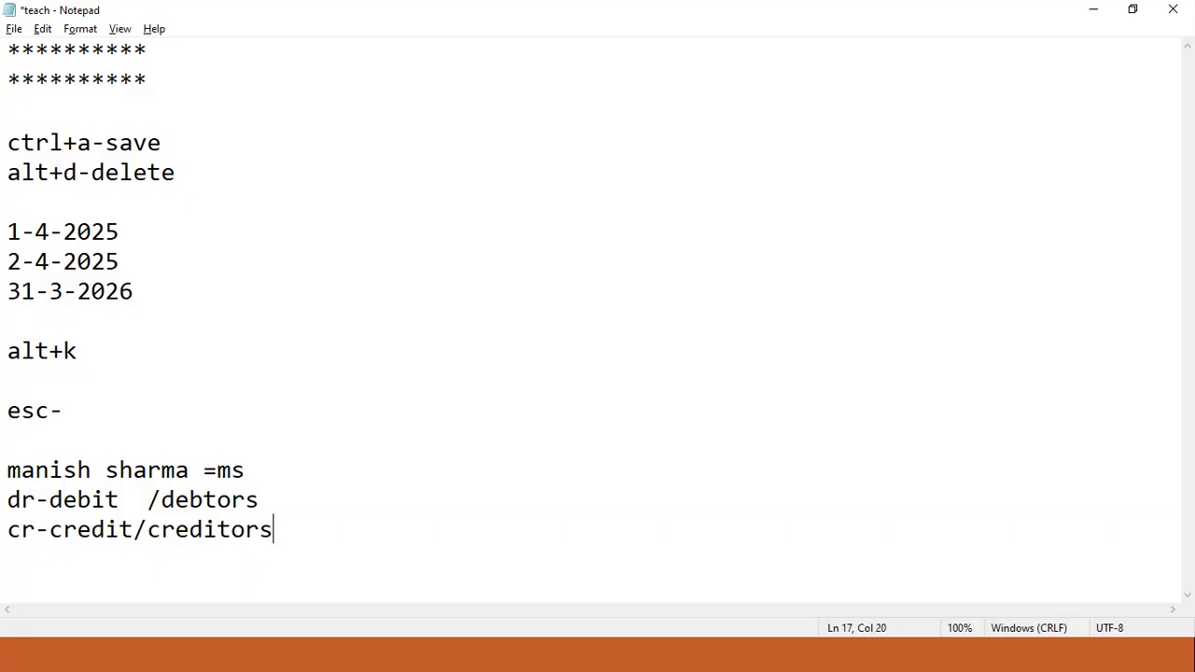
- Highlight the matching letters in creditors, cr-credit and debtors
left_click_drag(169, 534, 147, 534)
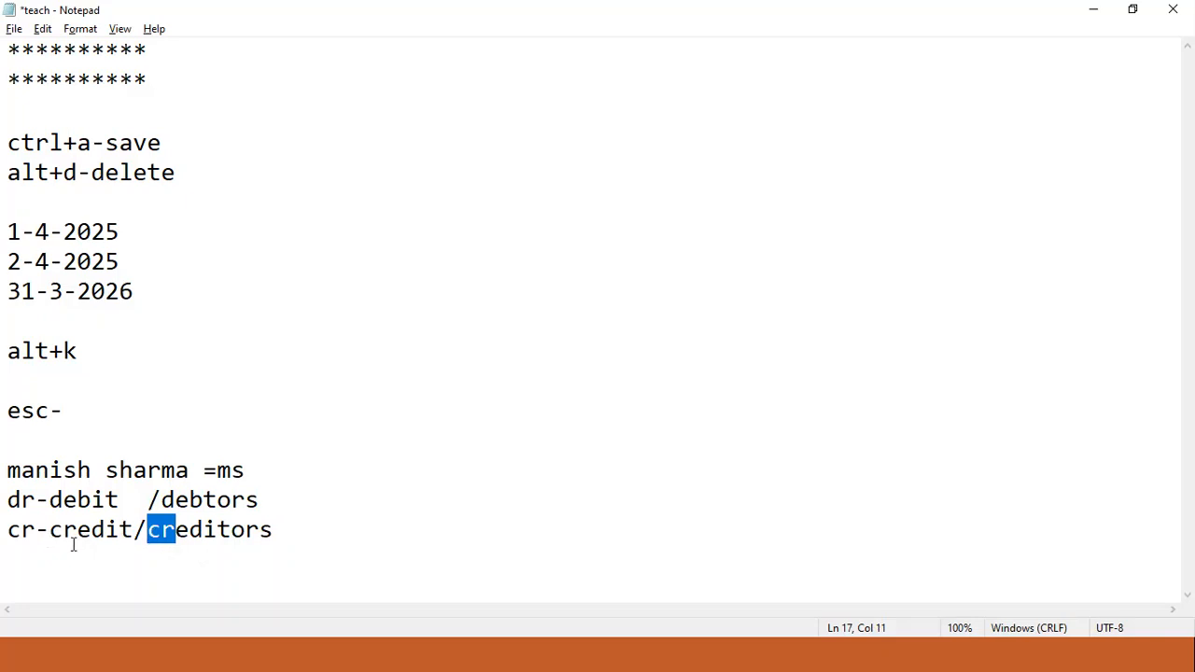
left_click_drag(35, 530, 21, 530)
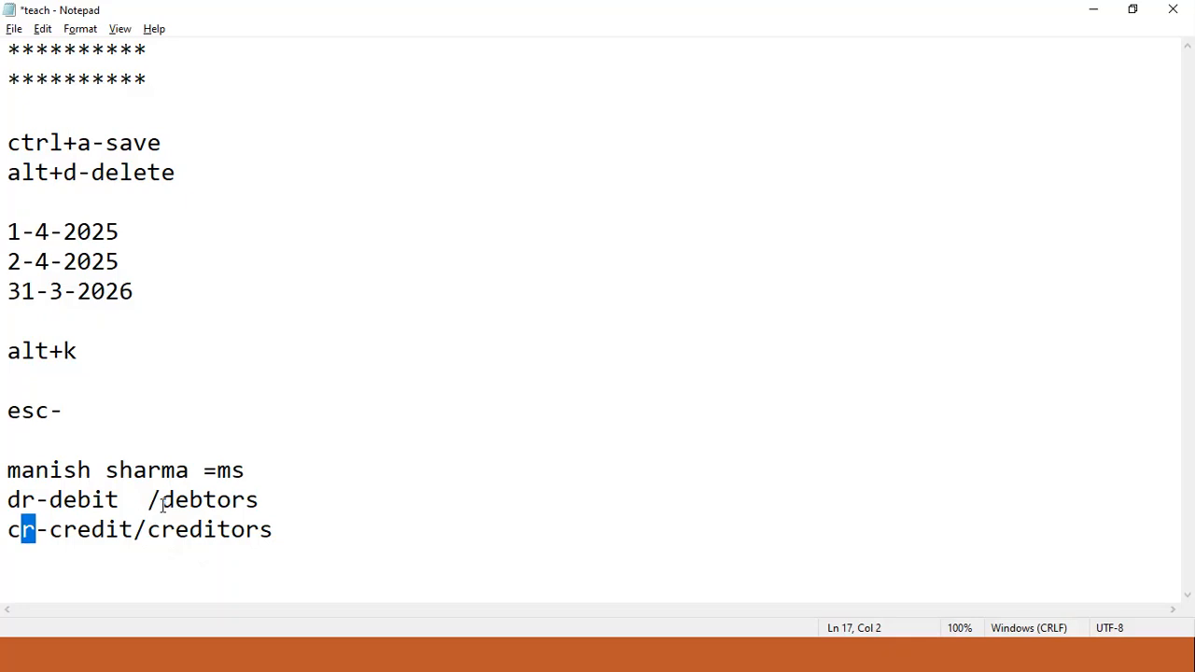
left_click_drag(161, 500, 190, 501)
left_click_drag(38, 504, 8, 523)
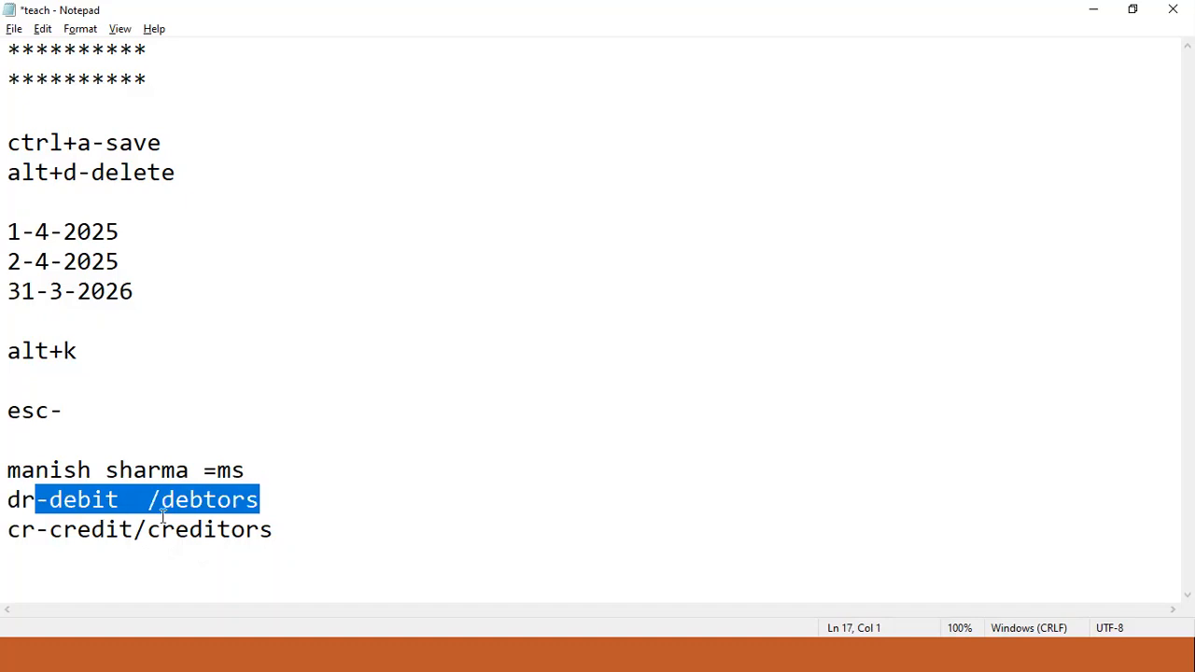
- Add '=debit resour.' after debtors and 'credit reso.' after creditors
left_click(295, 499)
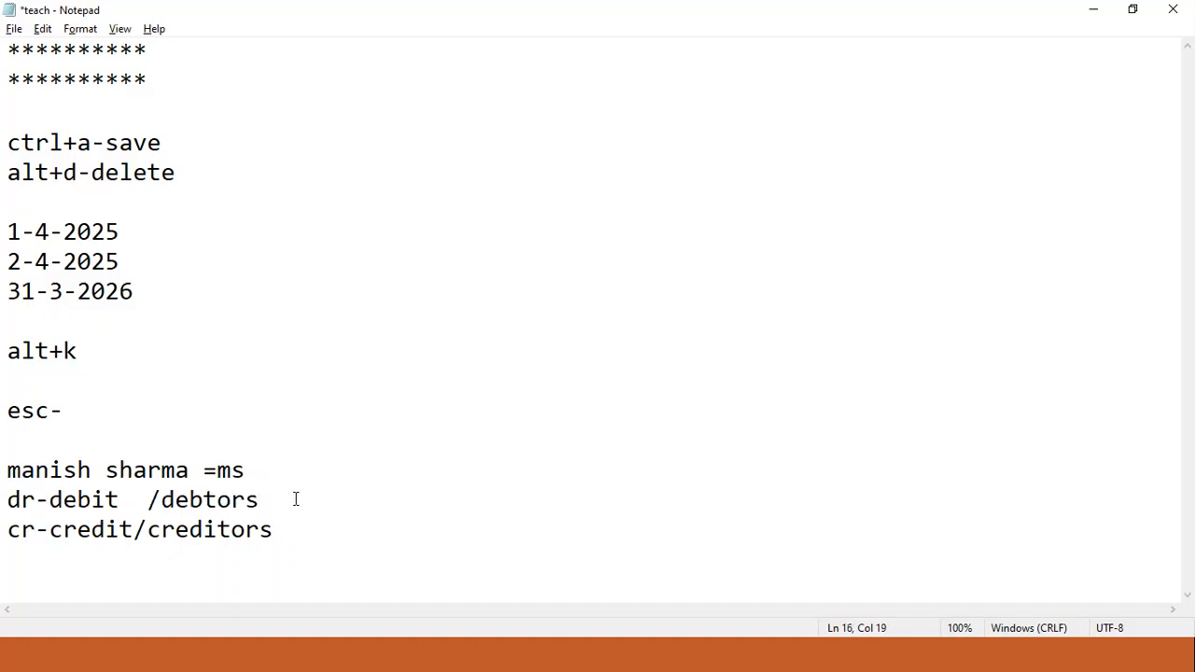
type("=debit resour")
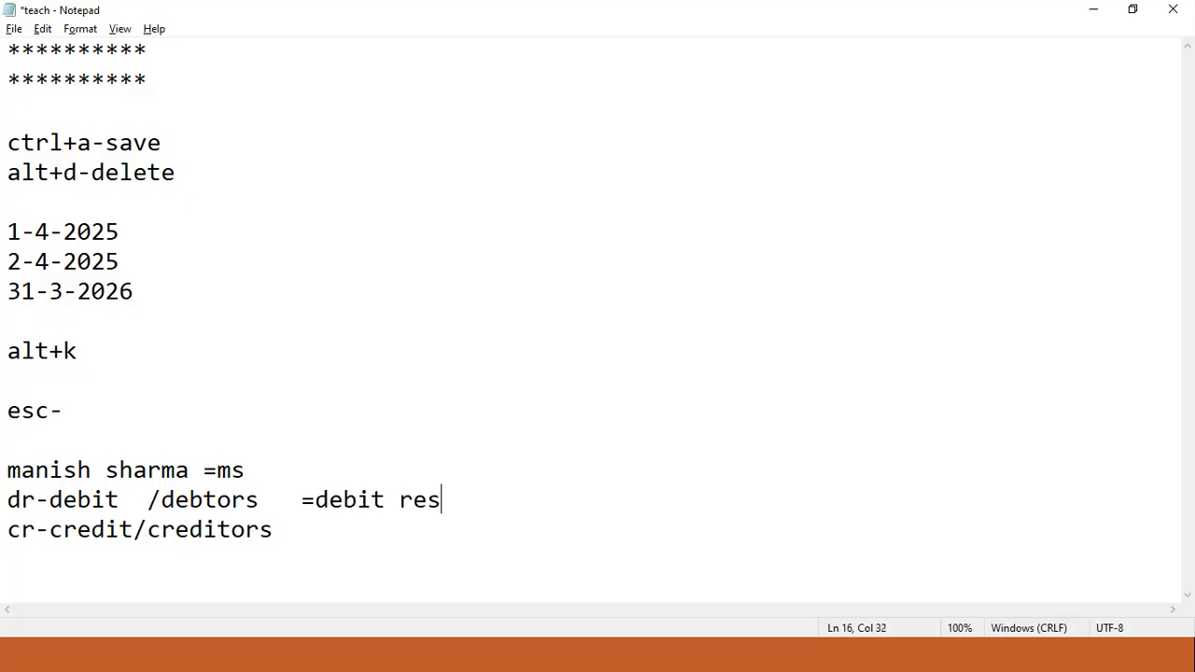
type(".")
key("Down")
key("Tab")
type("credit")
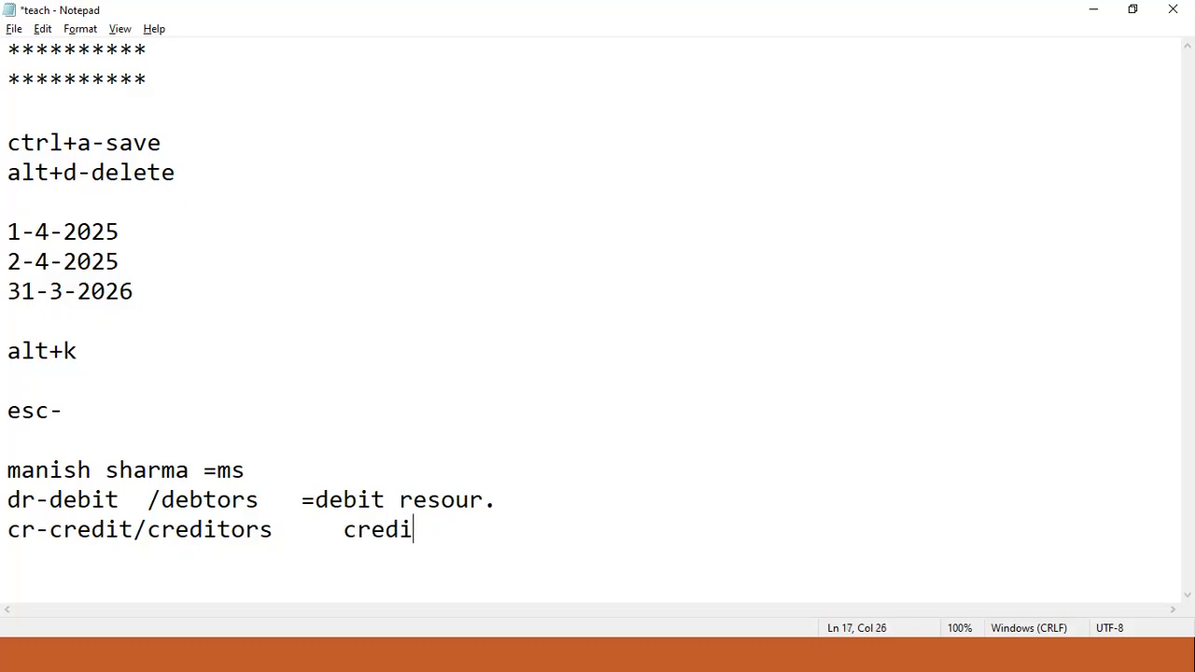
type(" reso.")
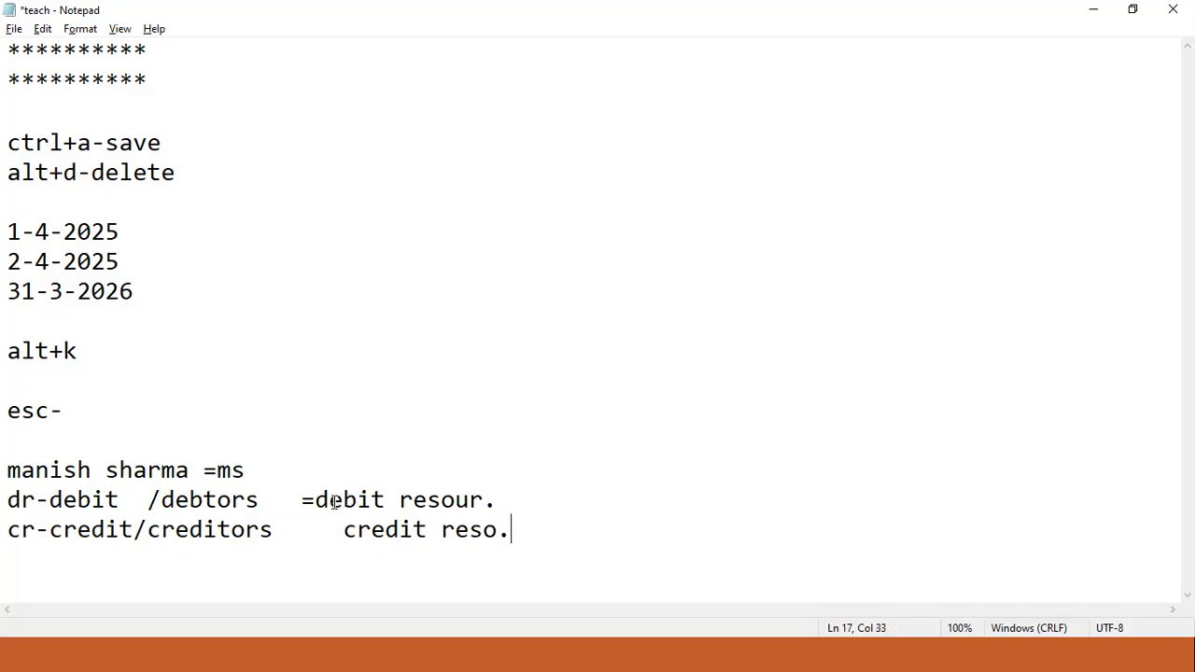
- Point out the d and r letters in the debit and credit resource notes, then return to TallyPrime
left_click_drag(329, 501, 318, 506)
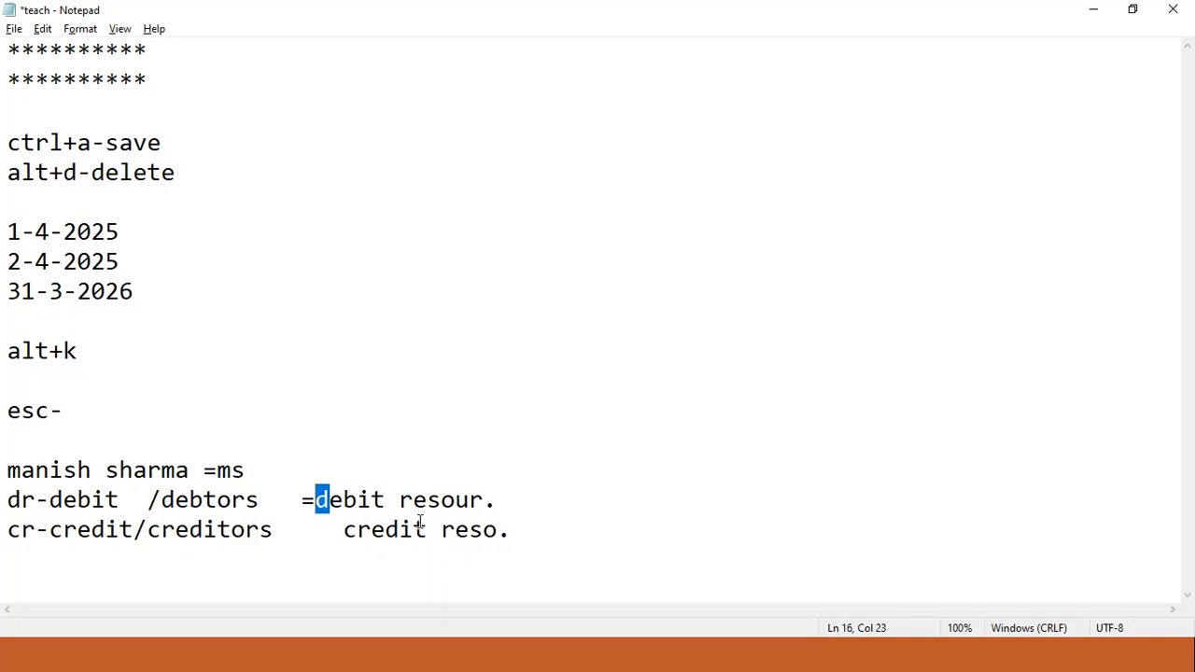
left_click_drag(414, 500, 345, 530)
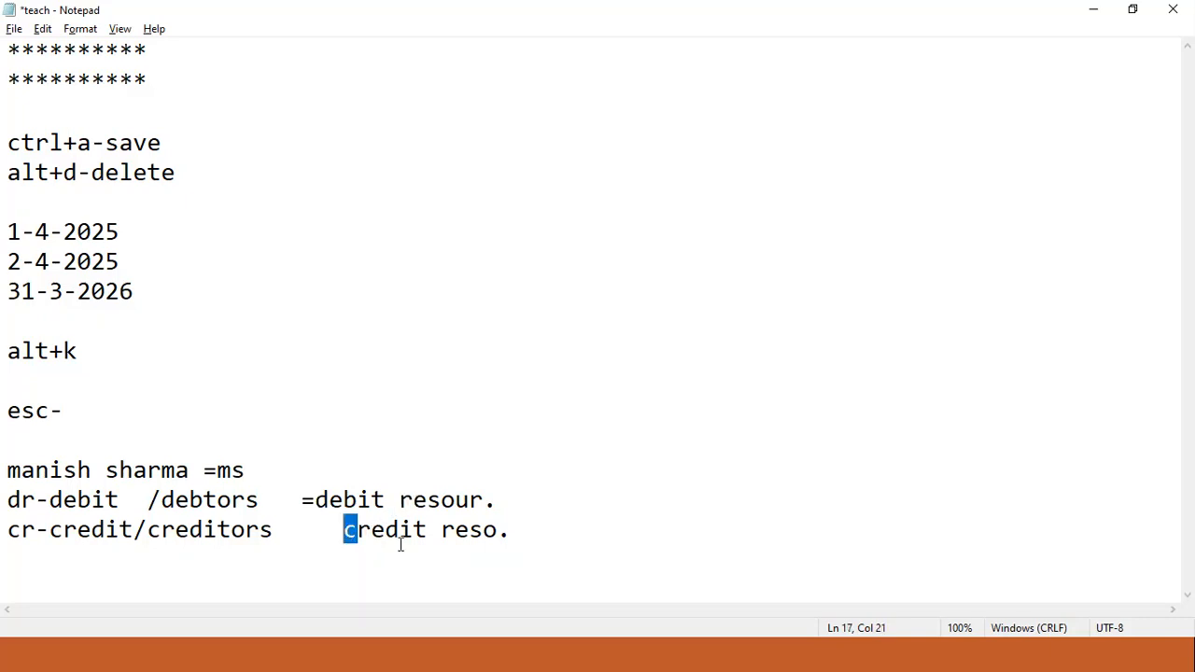
left_click_drag(456, 531, 446, 532)
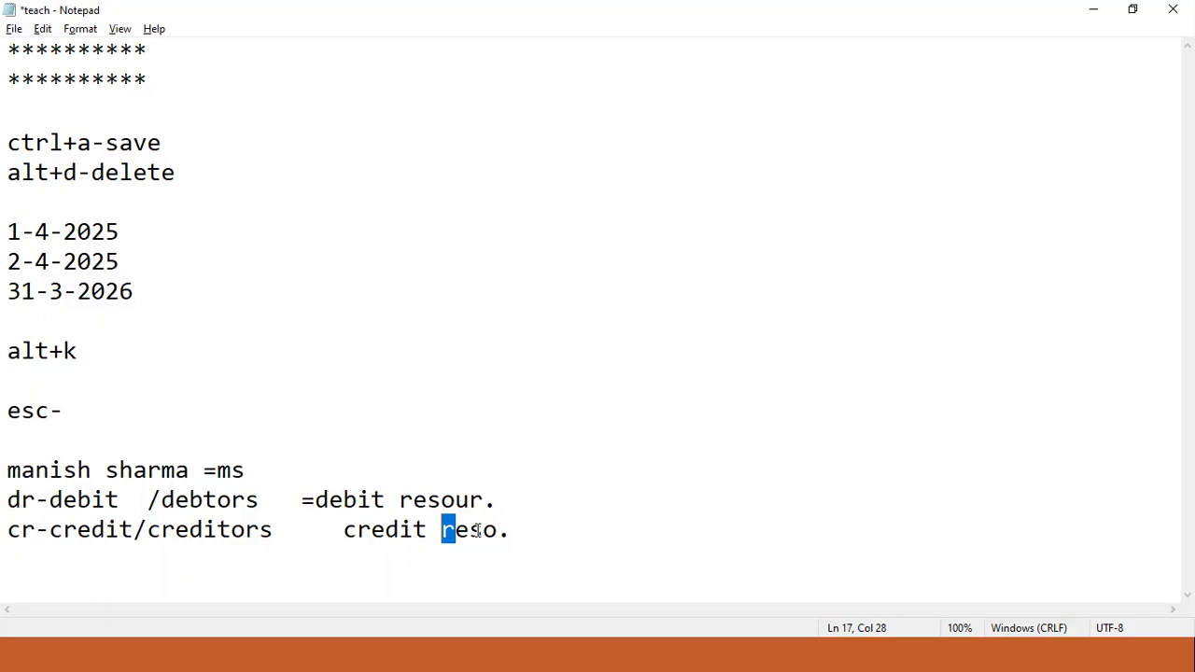
left_click(565, 542)
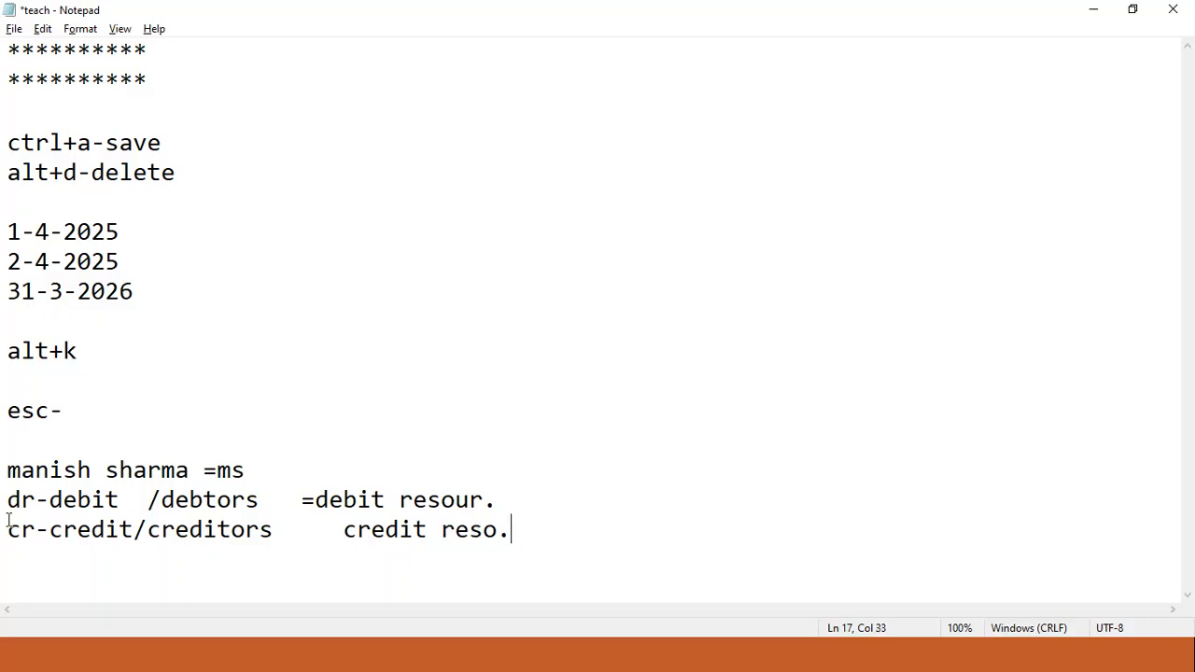
left_click_drag(327, 503, 316, 504)
left_click_drag(416, 502, 401, 501)
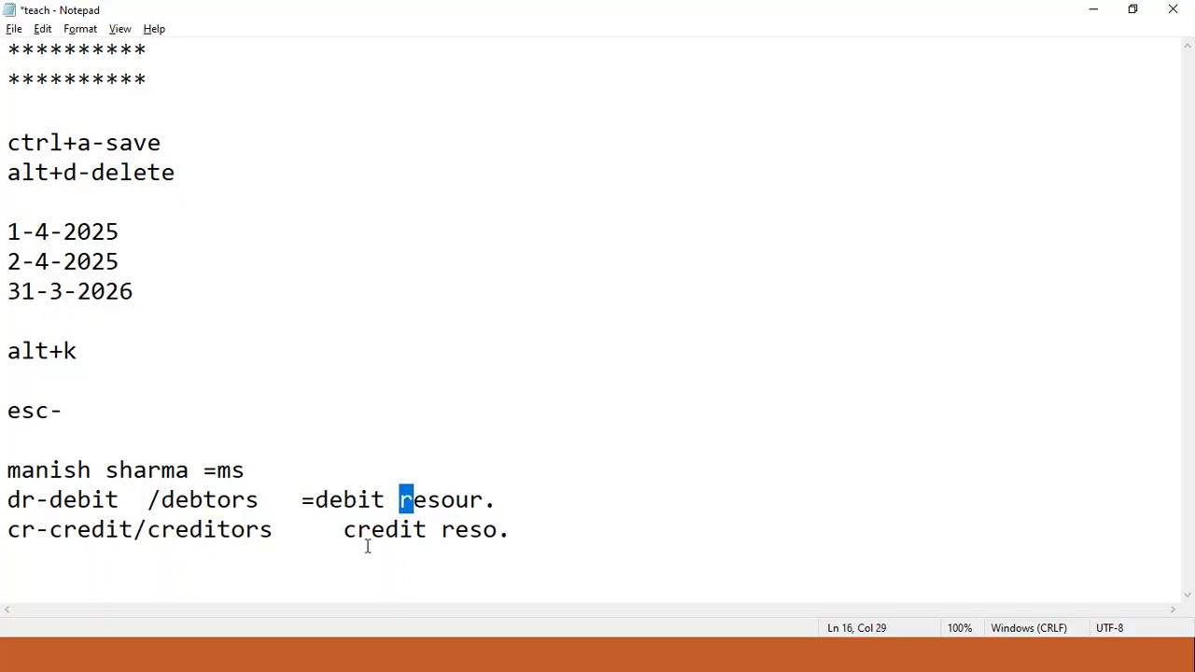
left_click_drag(355, 534, 345, 534)
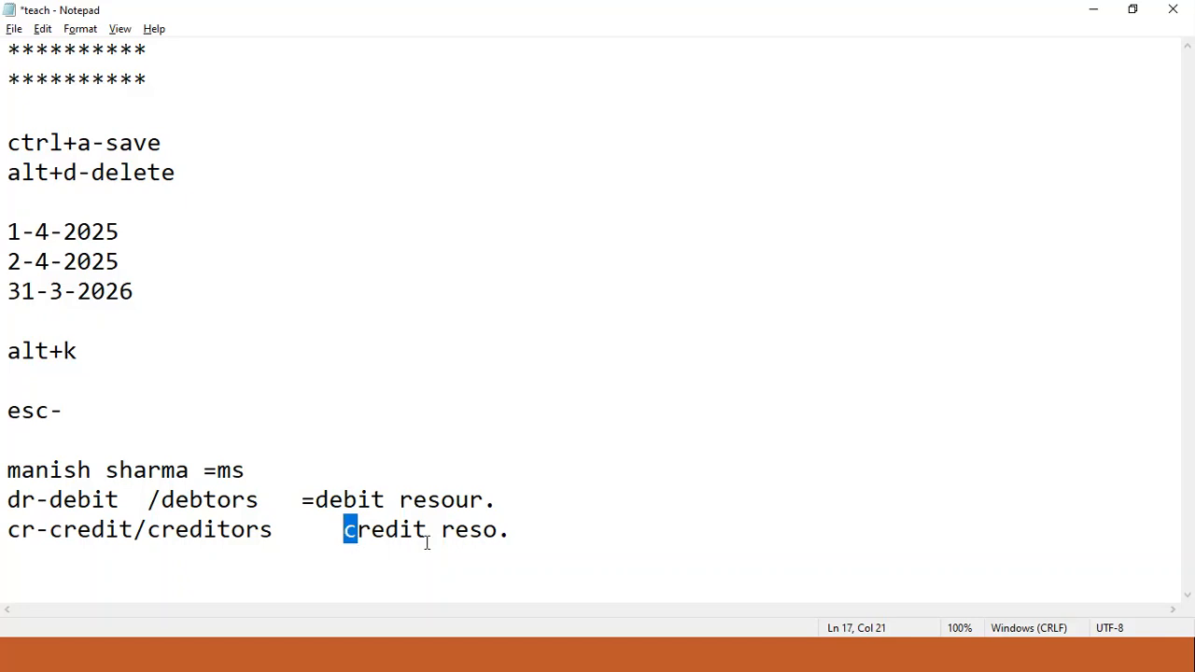
left_click(456, 534)
left_click_drag(456, 534, 443, 536)
left_click(580, 654)
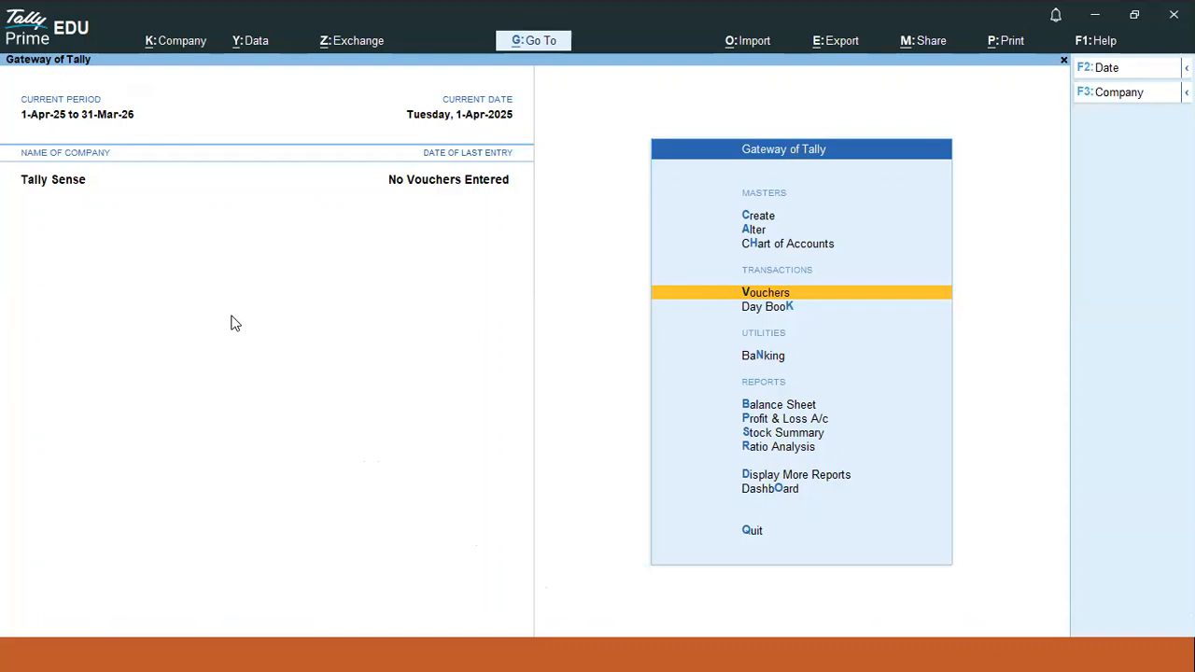
- Open and close the company menu, start Contra voucher creation, and return to the notes
left_click(182, 47)
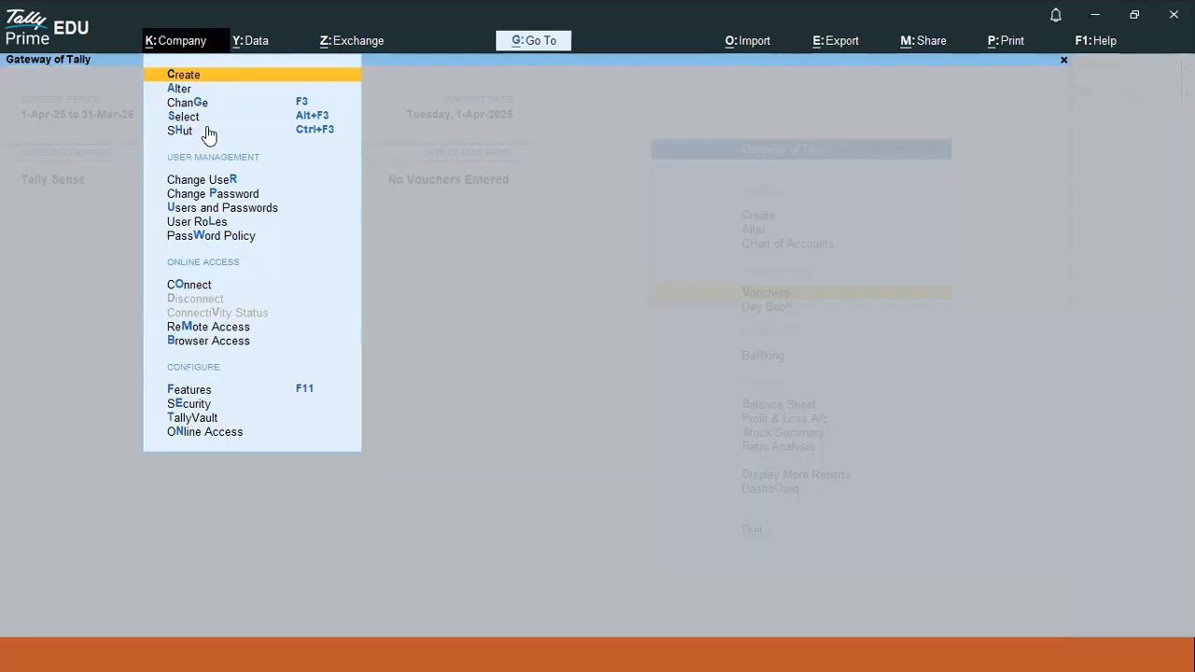
key("Escape")
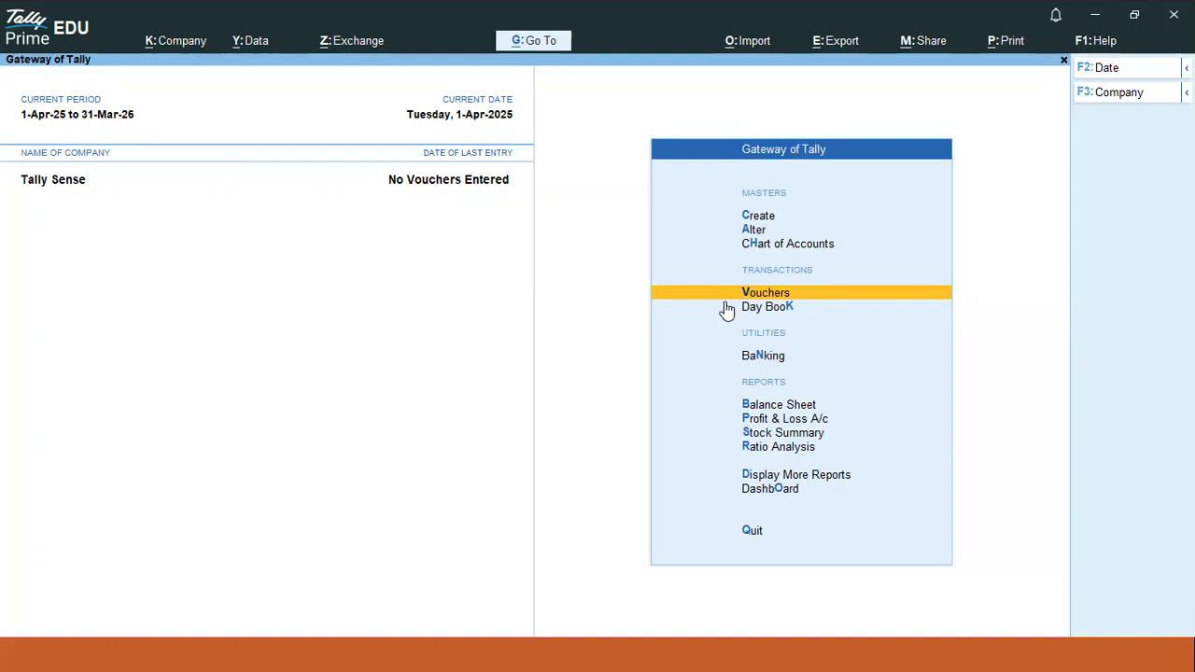
key("Return")
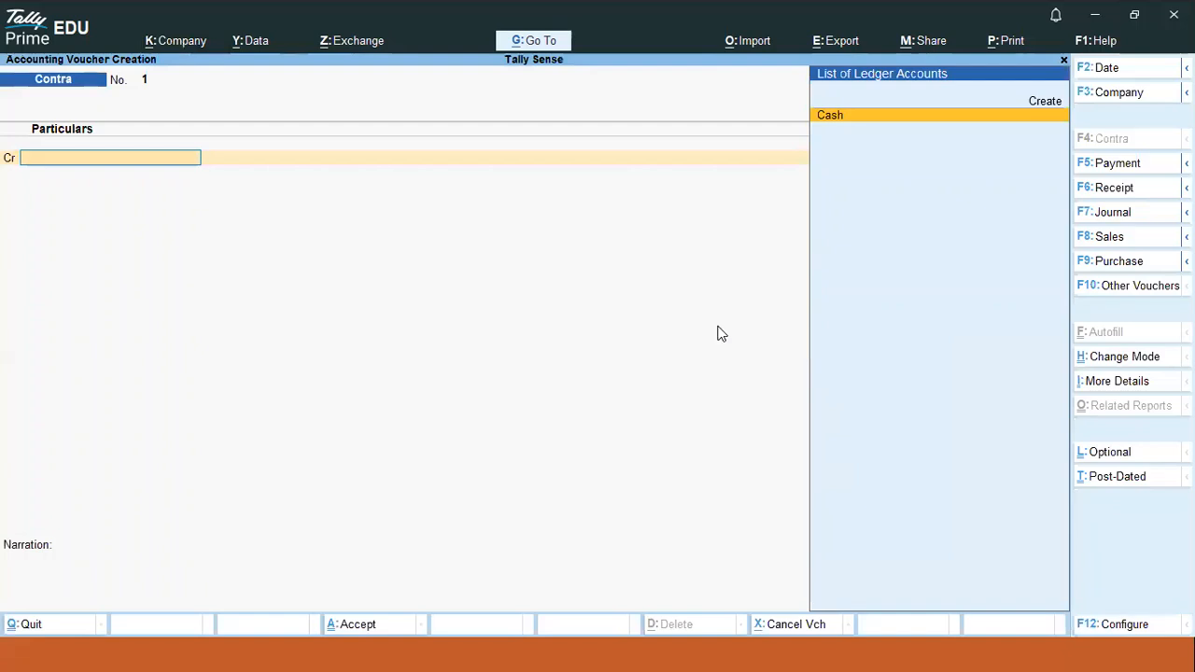
key("ctrl")
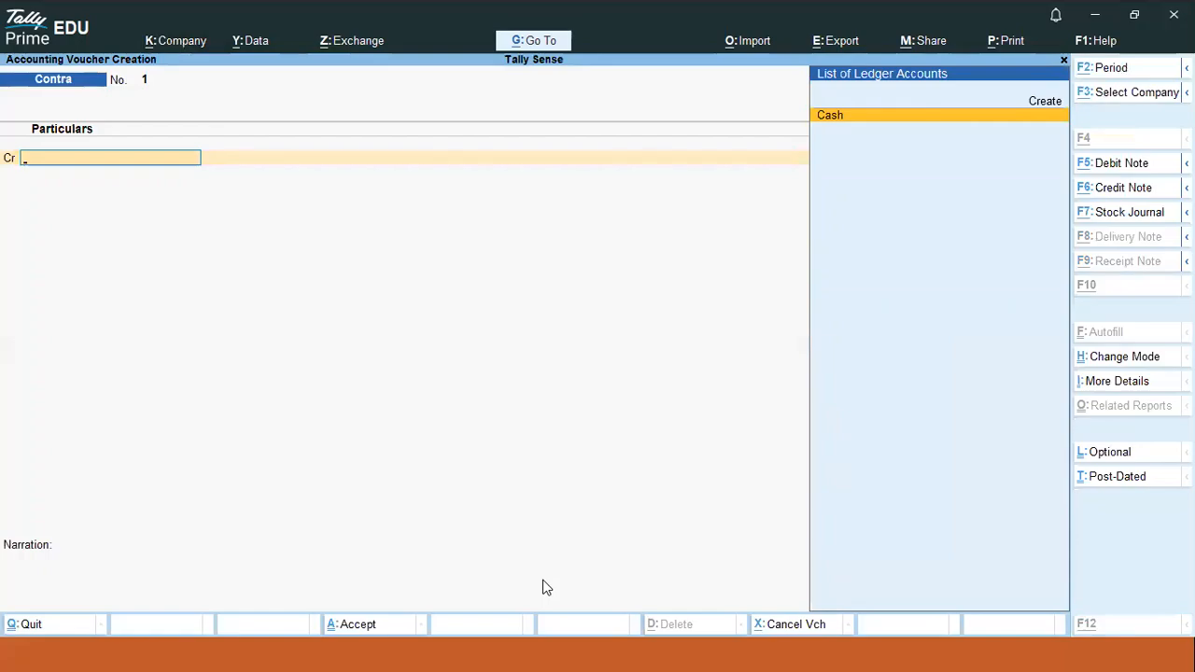
key("alt+Tab")
- Add the note 'tally use -2 type -ledger-' with an indented 'tran. ledger-' beneath it
key("Return")
key("Return")
key("Return")
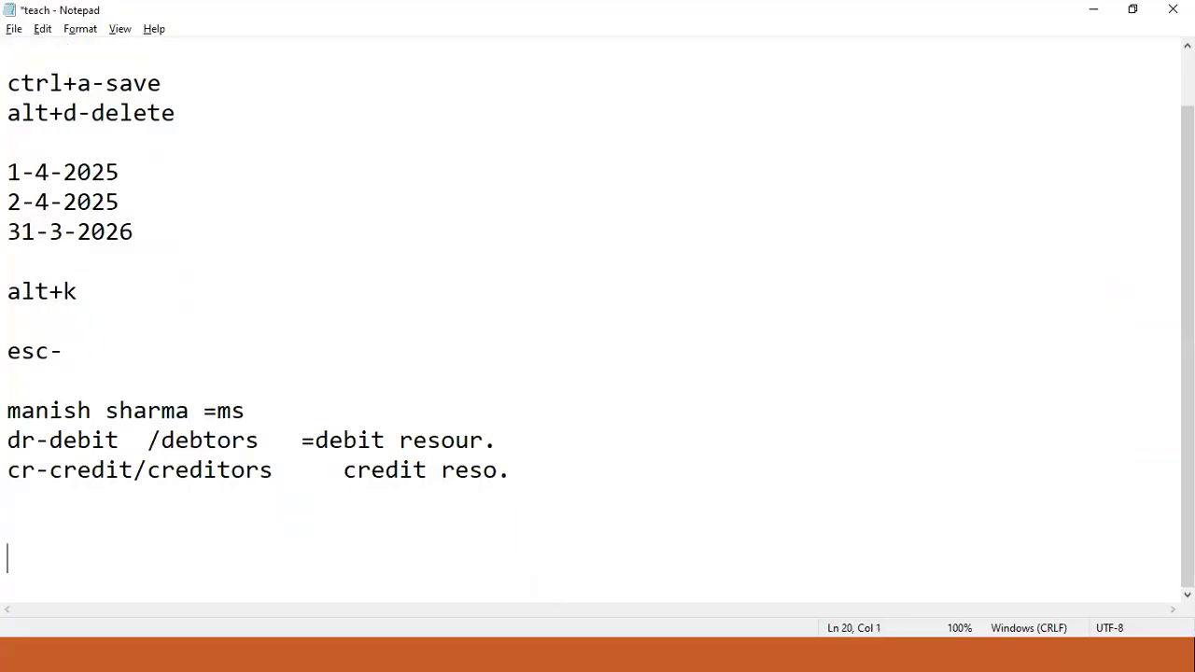
type("tally use ")
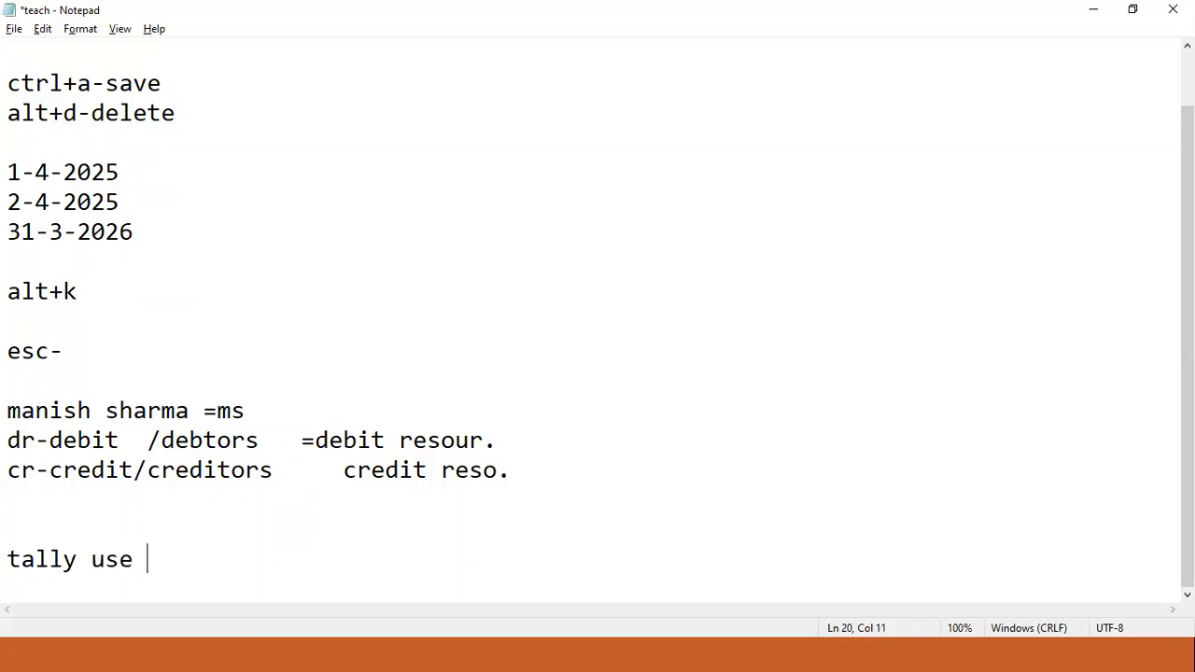
type("-2 type -")
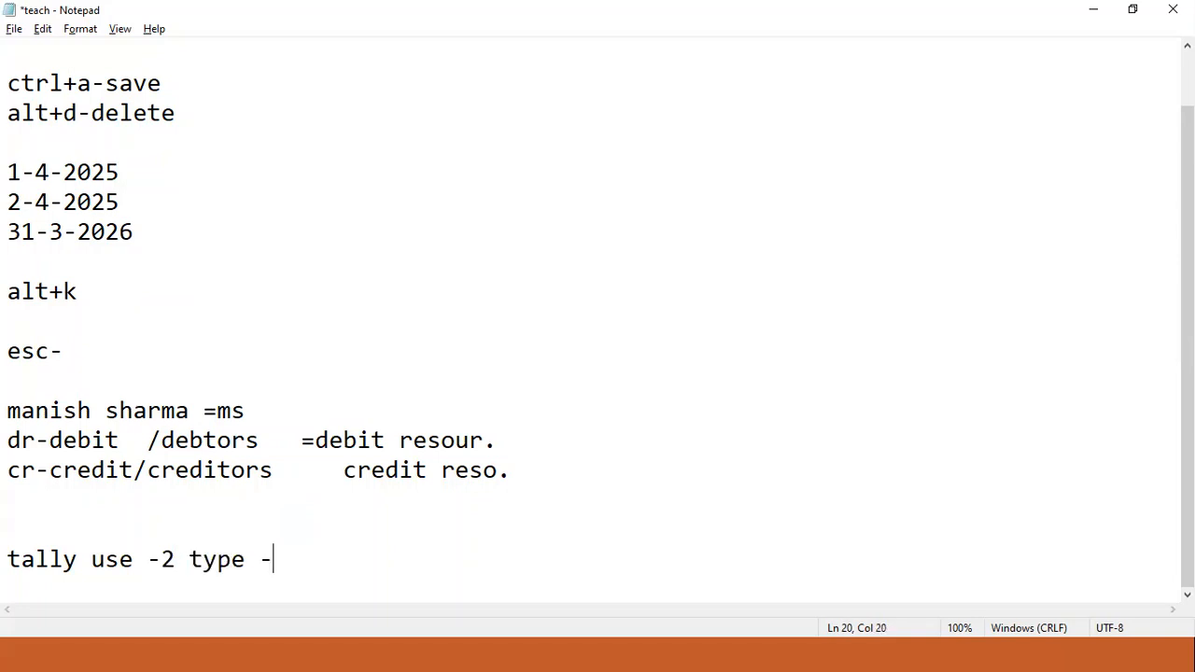
type("ledger")
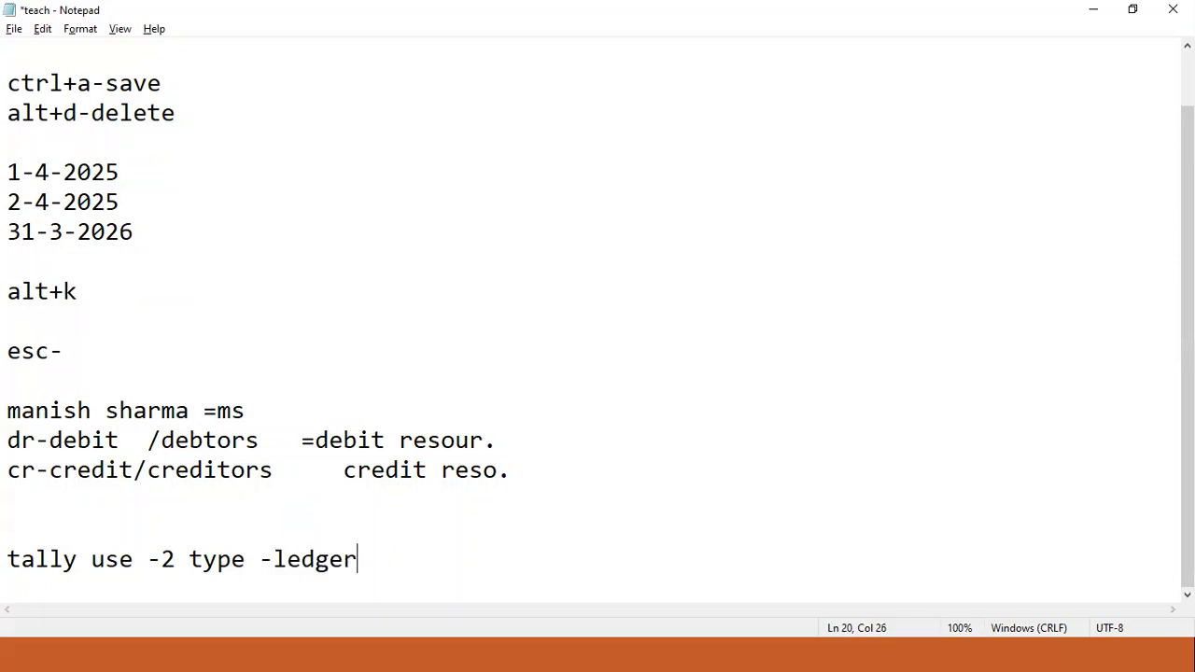
key("Return")
key("Tab")
key("Tab")
type("tr")
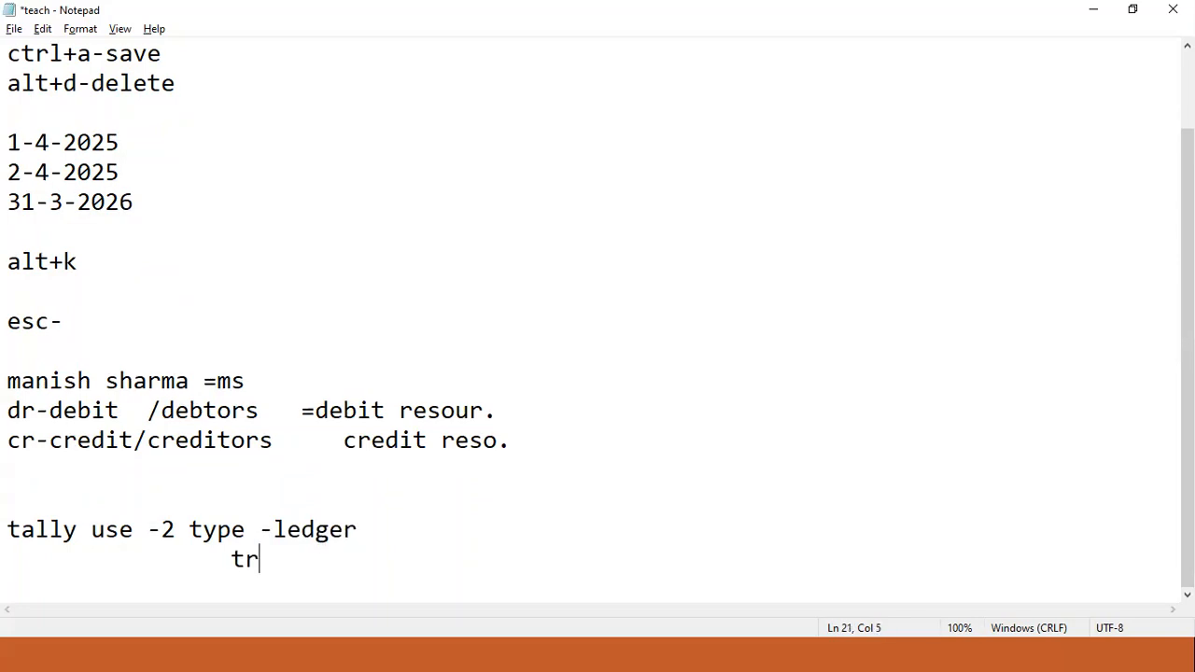
type("an. ledger-")
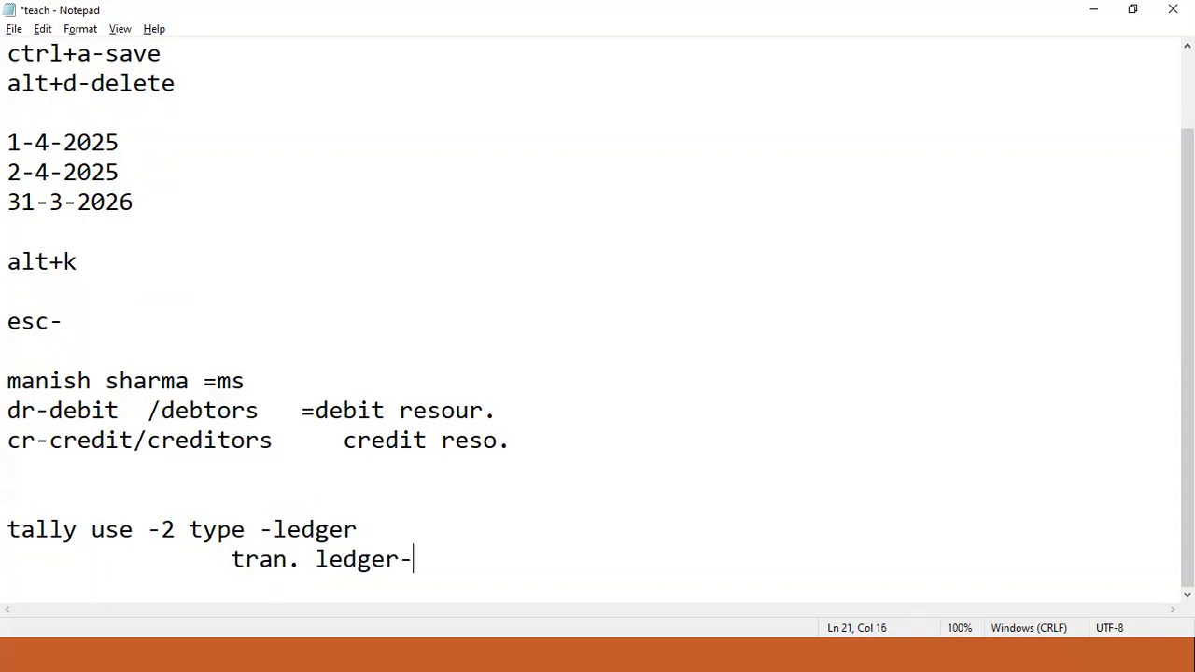
key("Up")
type("-")
- Select the 'tran. ledger' text and switch back to TallyPrime
key("alt")
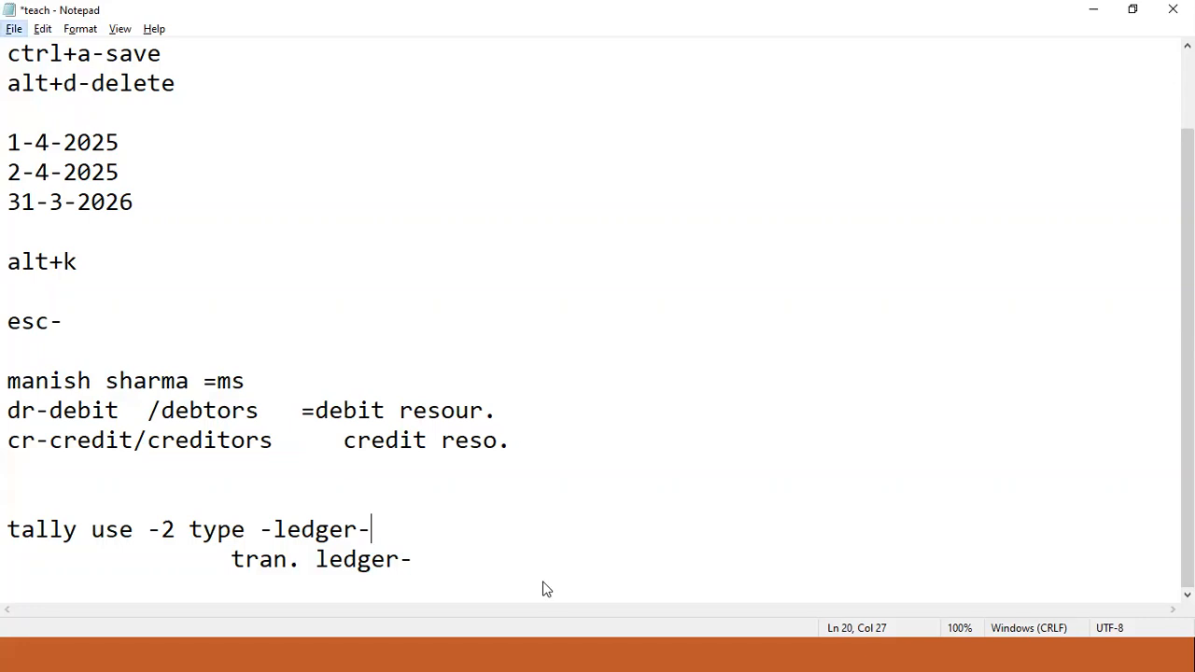
key("alt")
left_click_drag(231, 560, 399, 567)
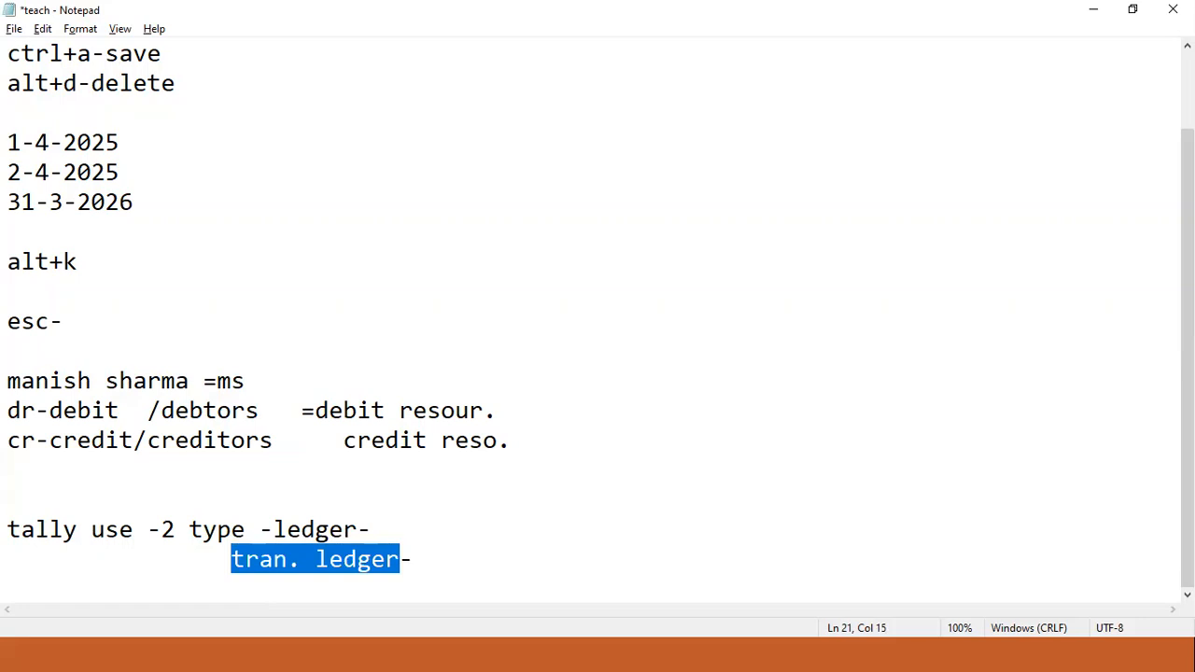
key("alt+Tab")
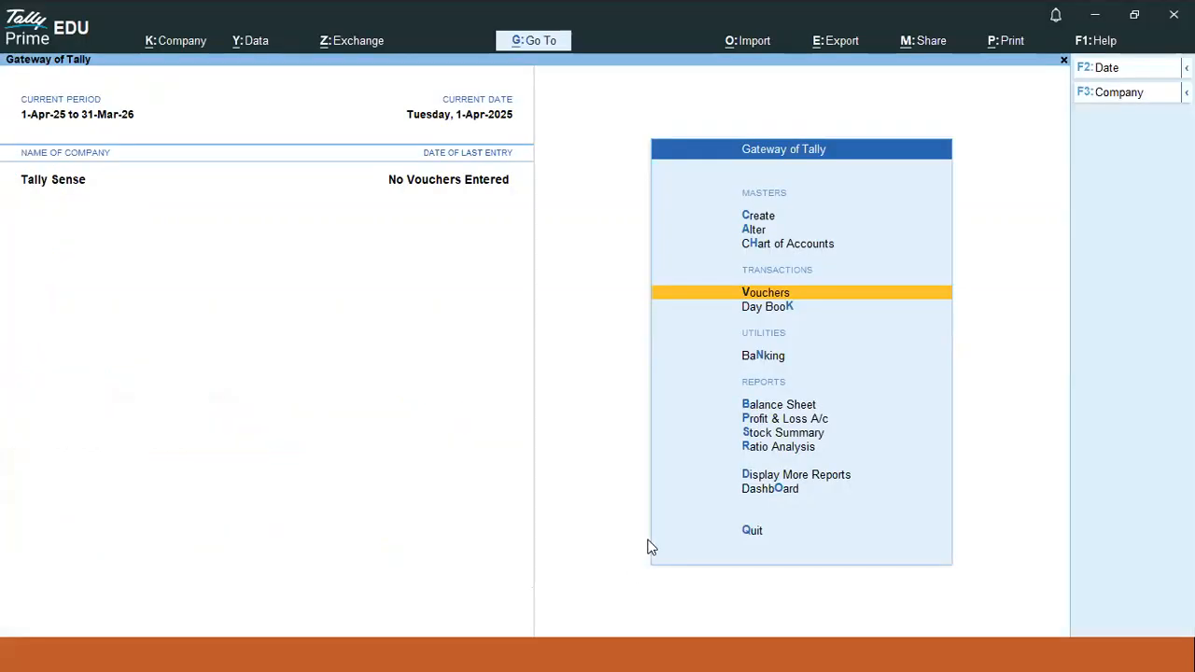
- Create the first new ledger under the Indirect Expenses group
key("Up")
key("Up")
key("Up")
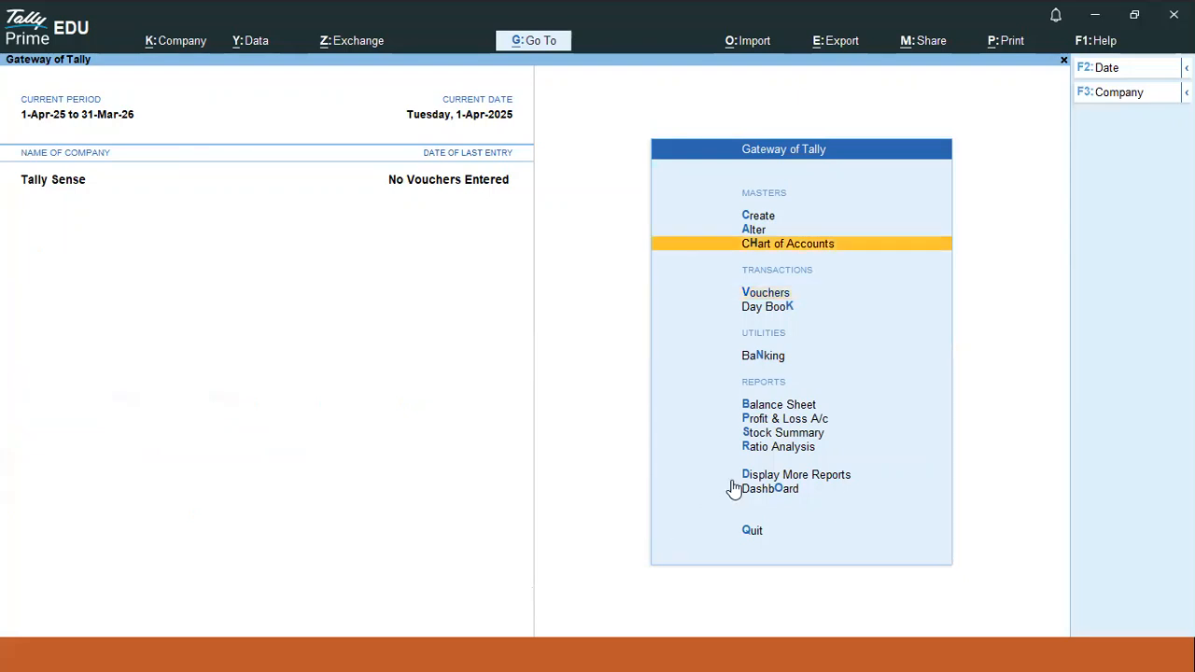
left_click(775, 222)
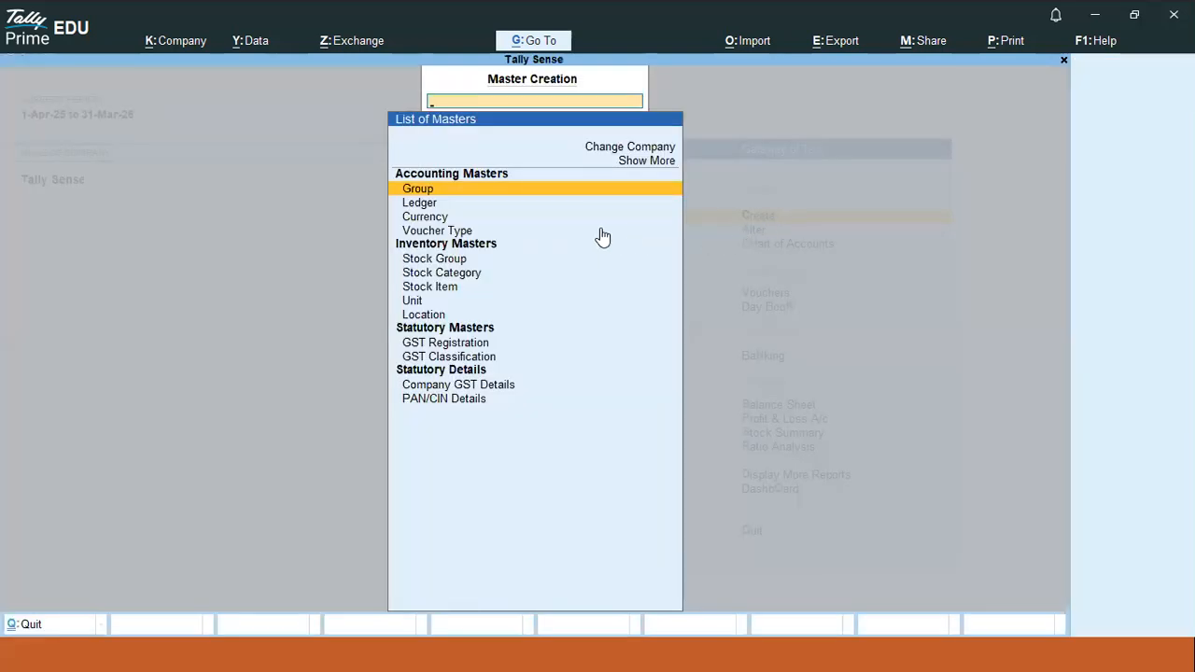
key("Down")
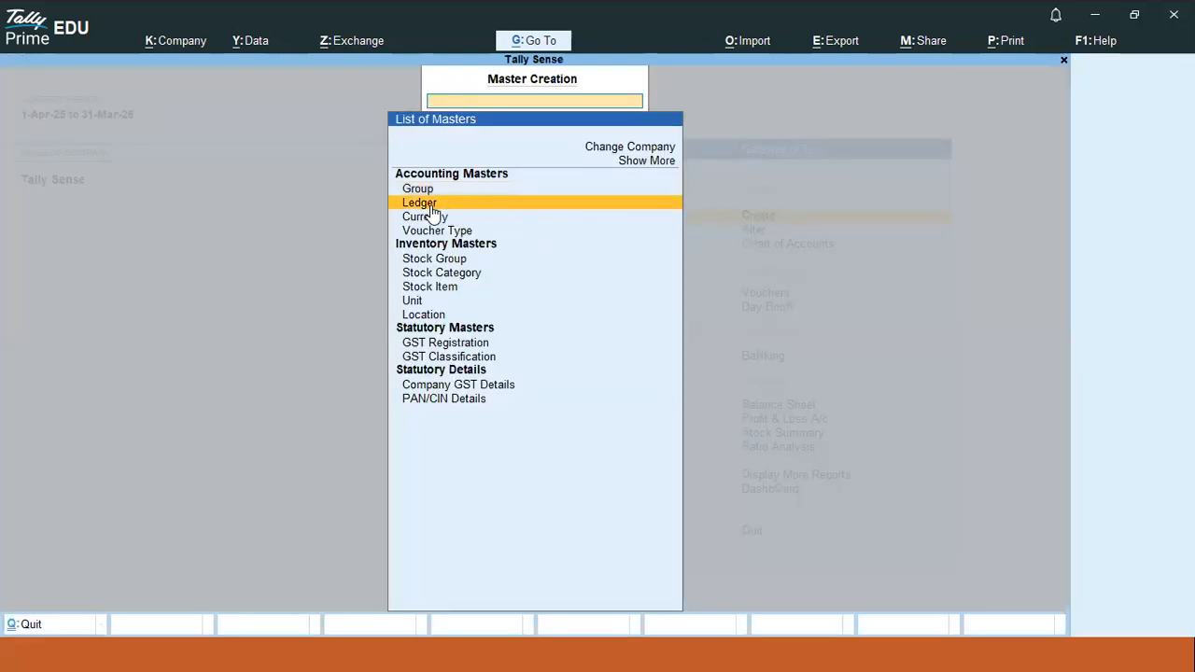
left_click(431, 207)
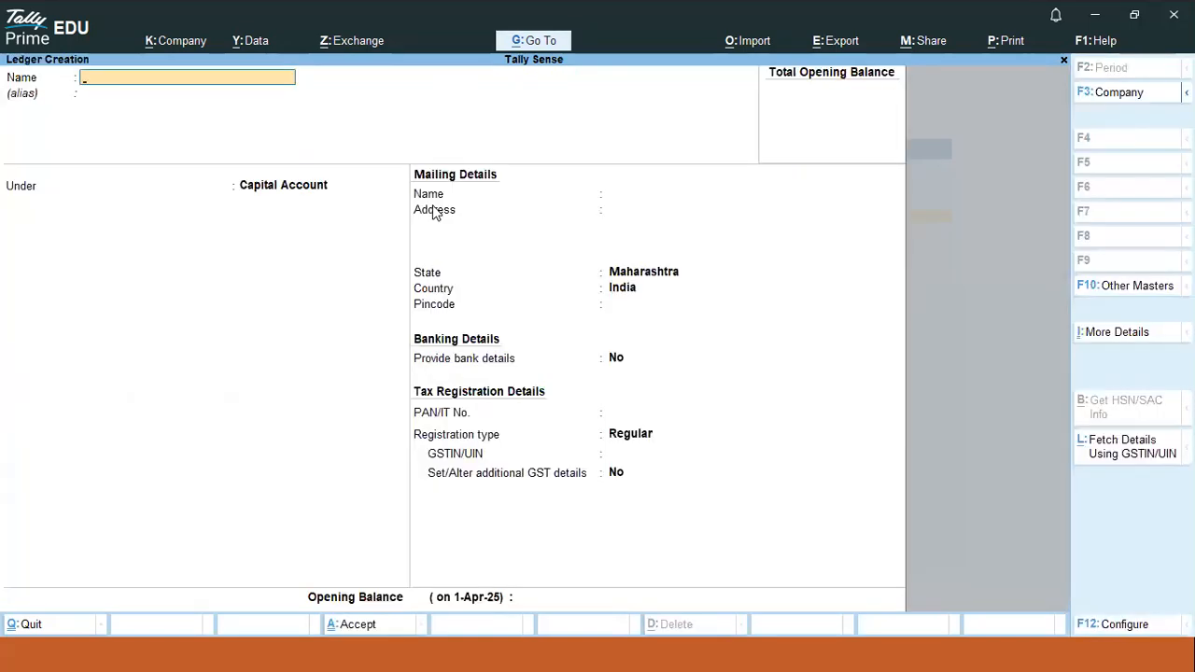
type("Manish")
key("Return")
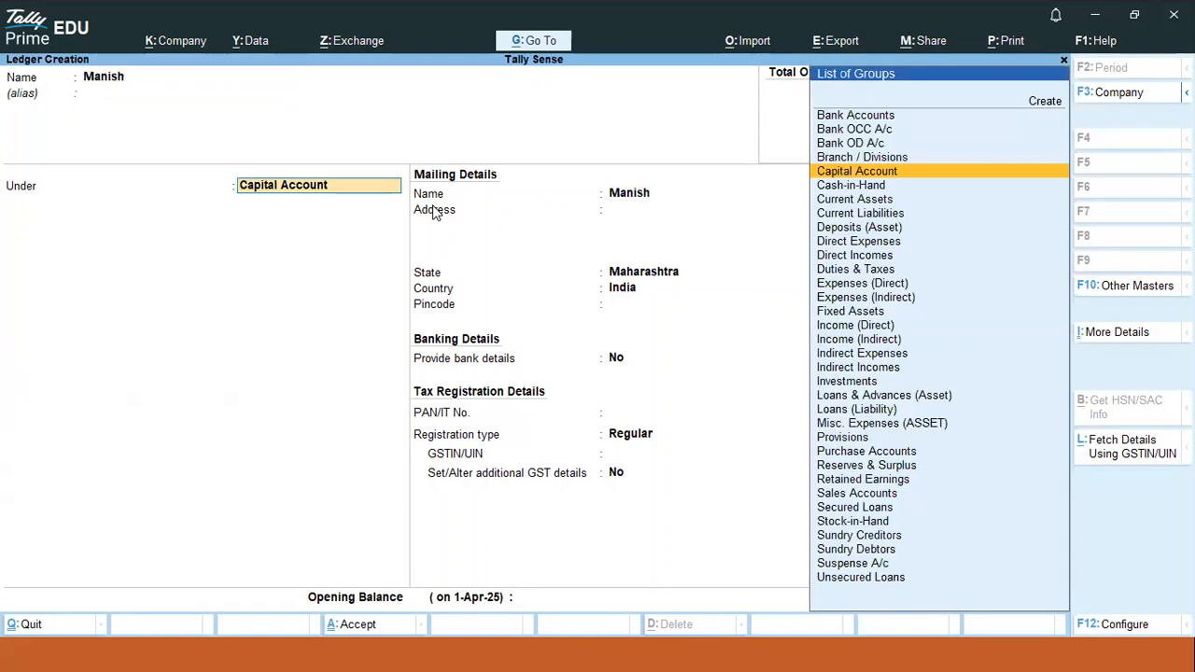
type("ind")
key("Up")
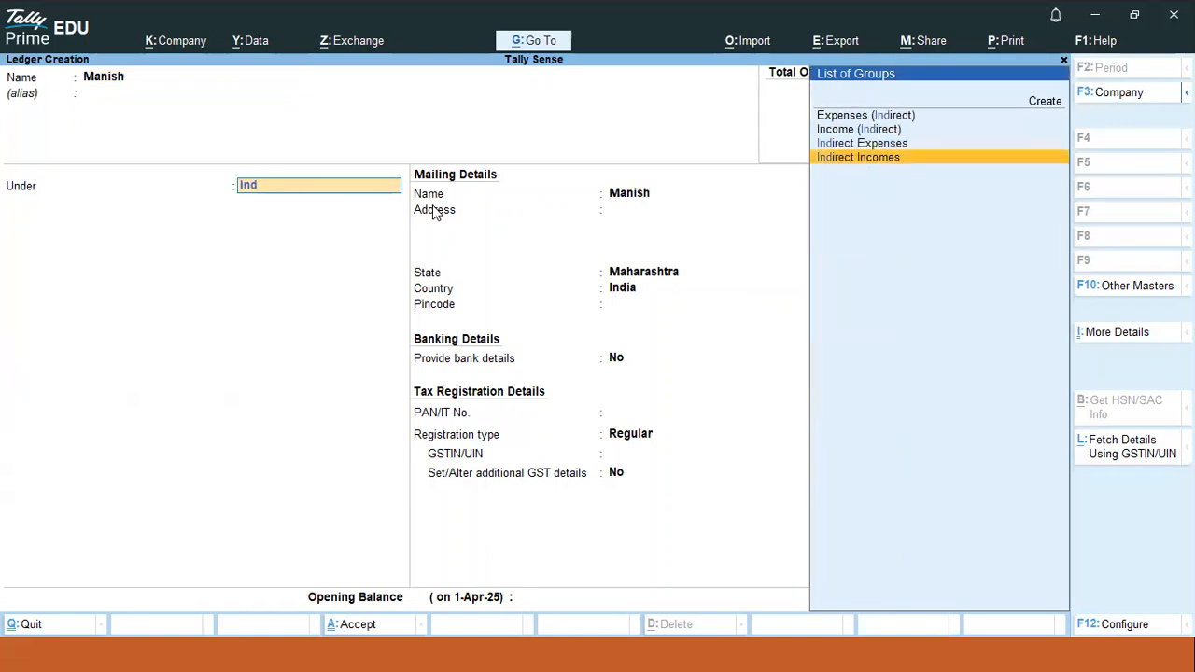
key("Up")
key("Return")
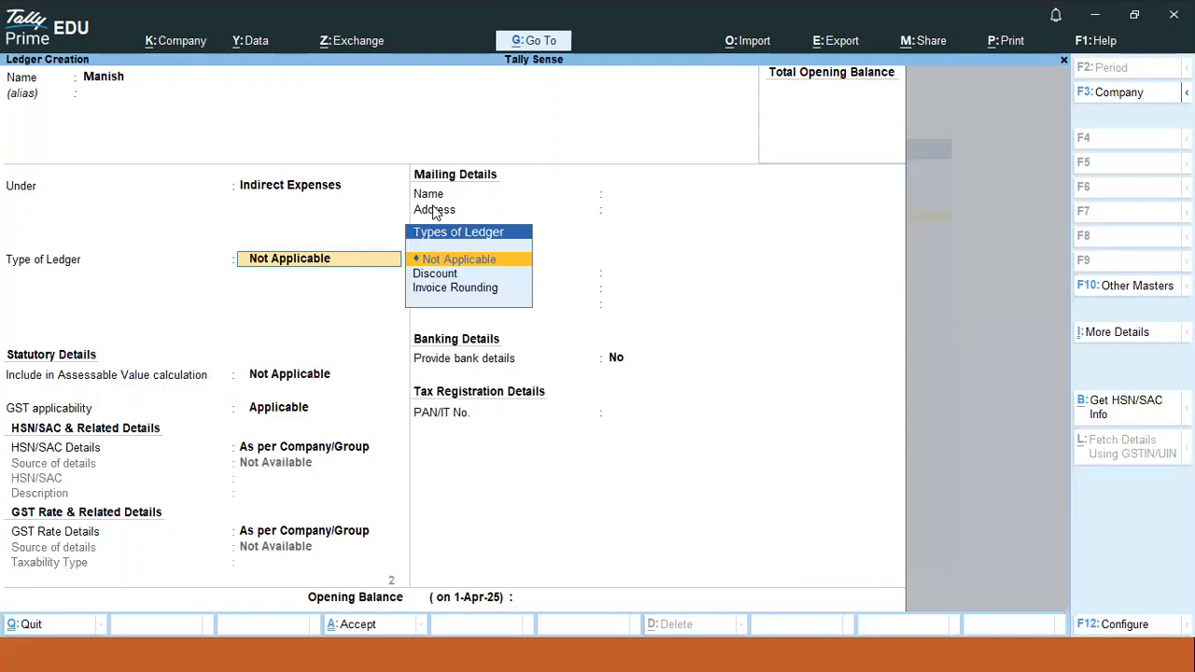
key("BackSpace")
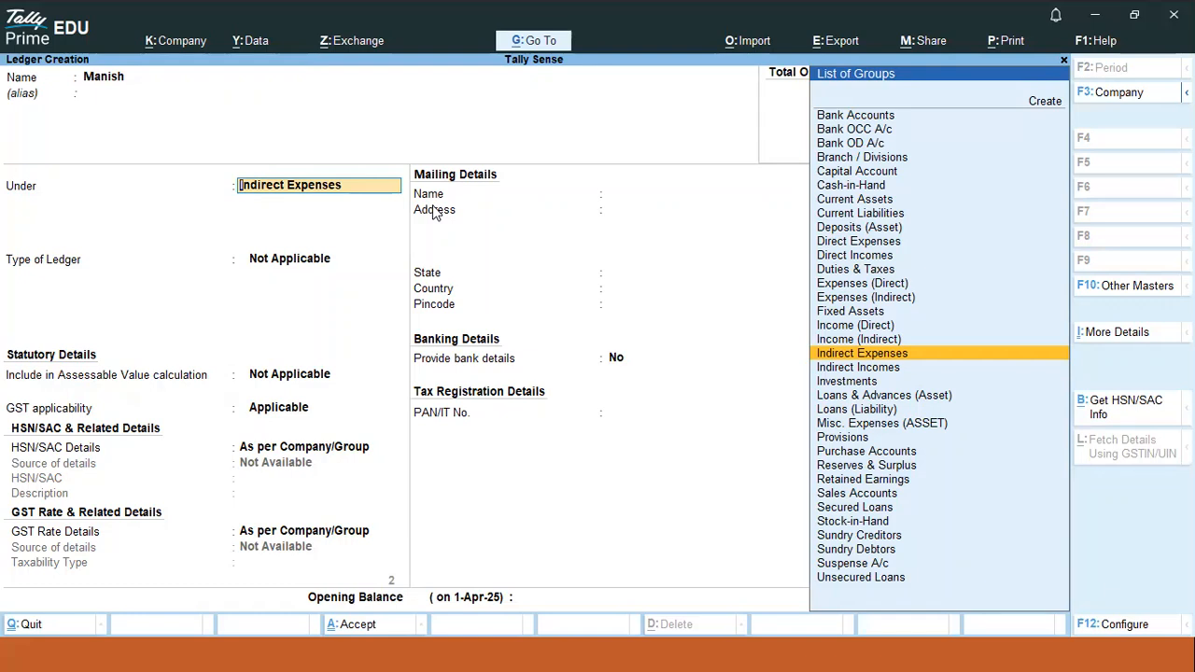
key("Return")
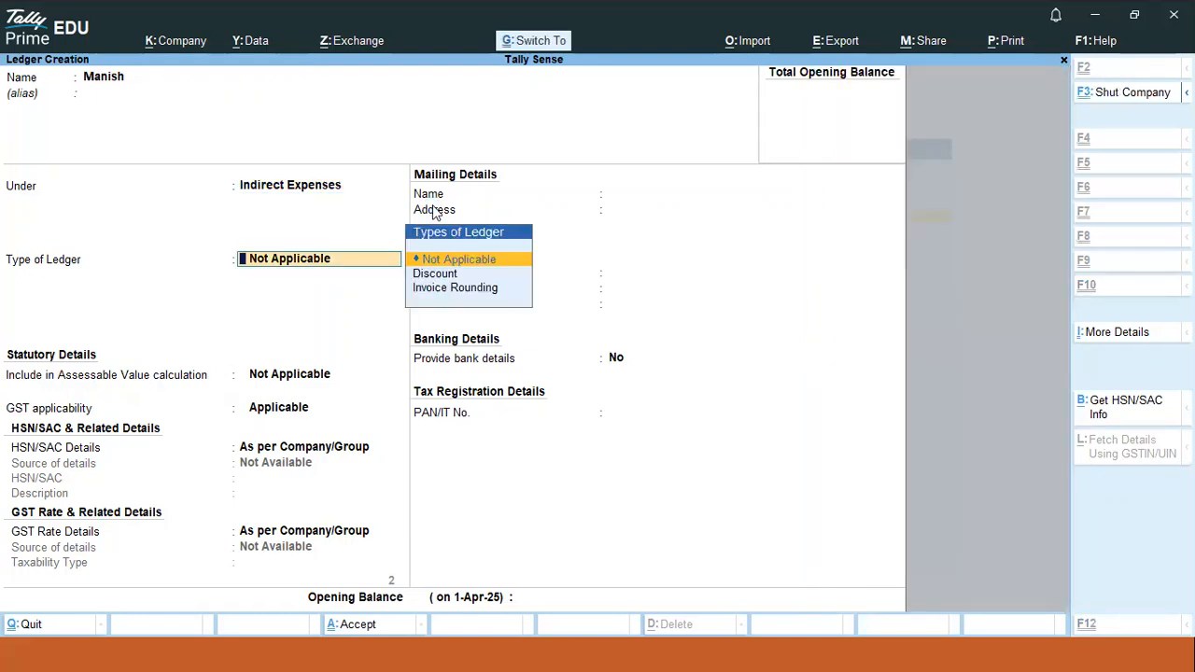
key("ctrl+a")
- Create a second Indirect Expenses ledger and exit ledger creation to the Gateway
type("Sumit")
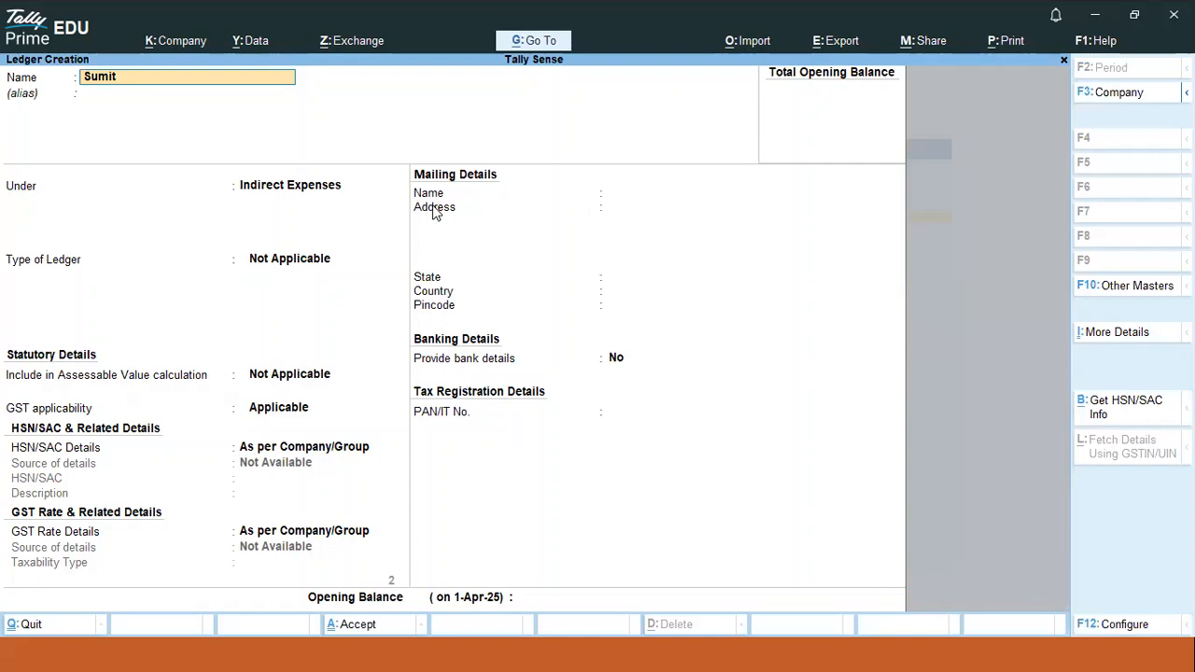
key("Return")
key("Return")
key("Return")
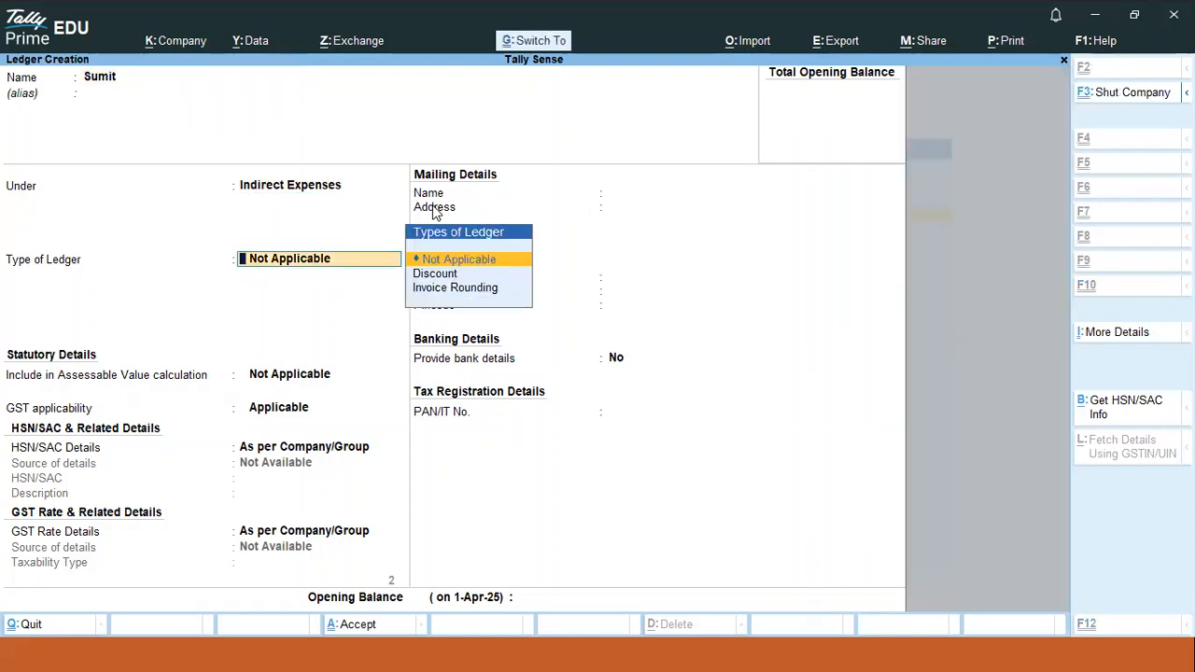
key("ctrl+a")
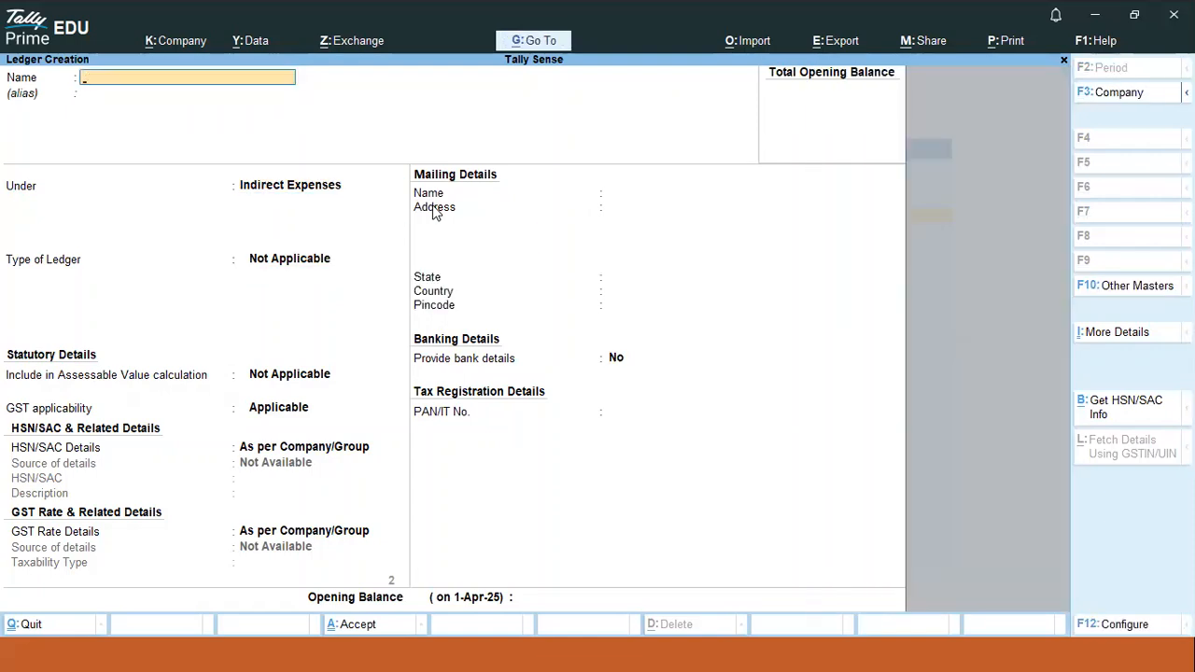
key("Escape")
key("y")
key("Escape")
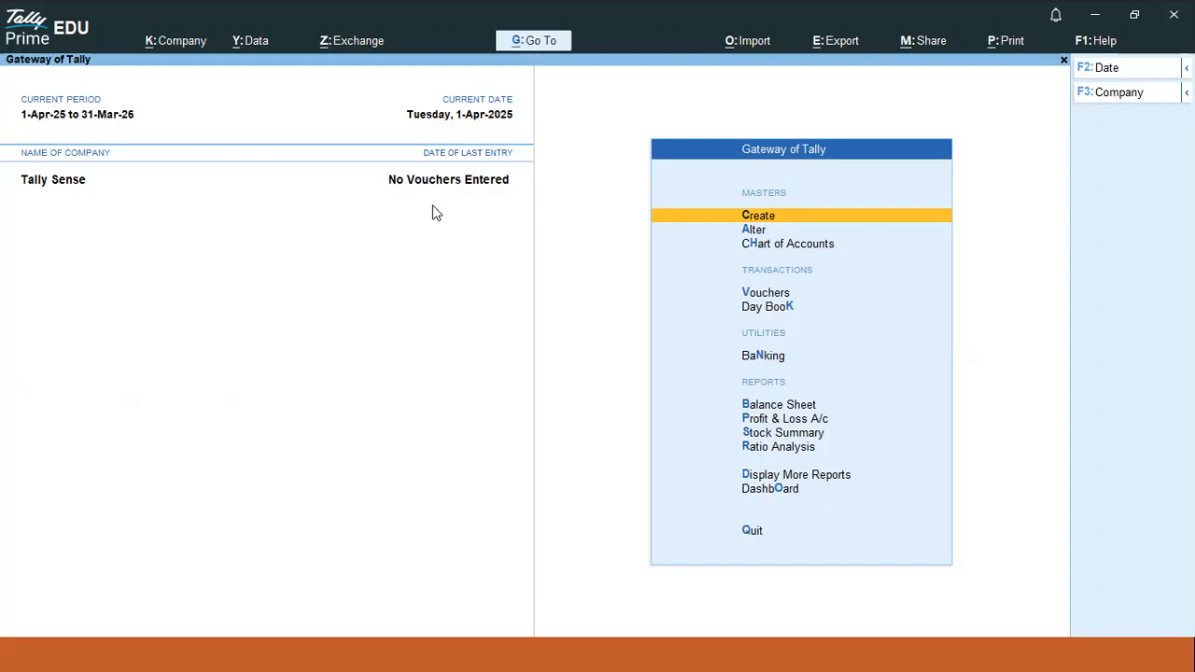
- Review the existing ledgers in the Alter ledger list
key("Return")
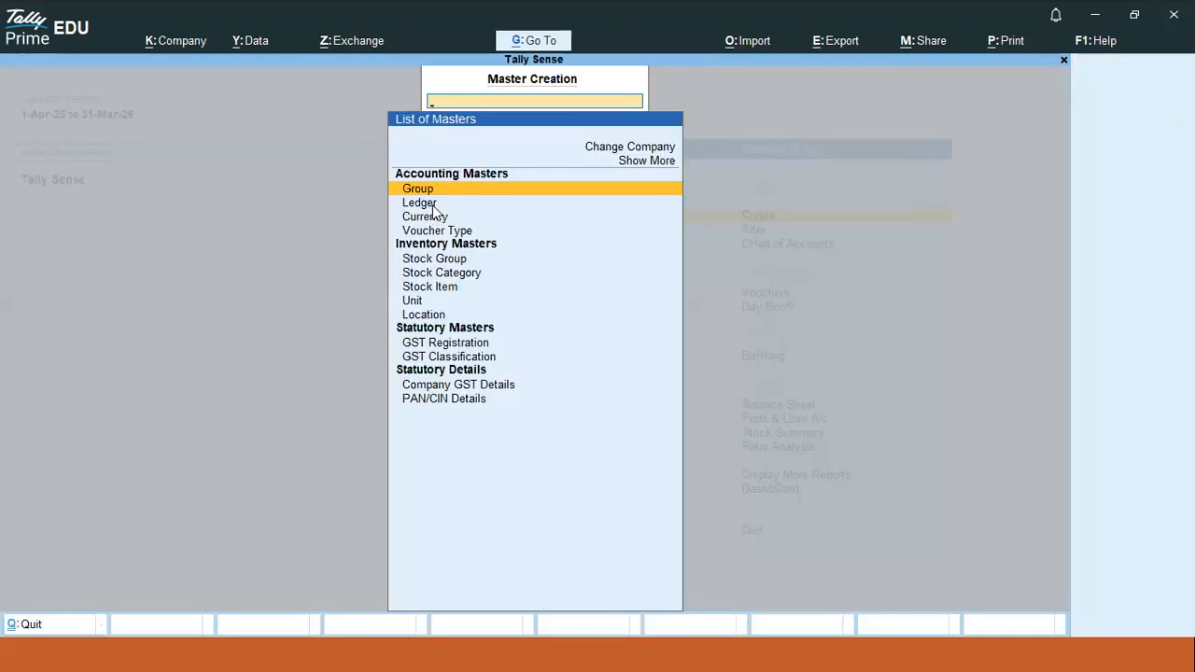
key("Escape")
key("Down")
key("Return")
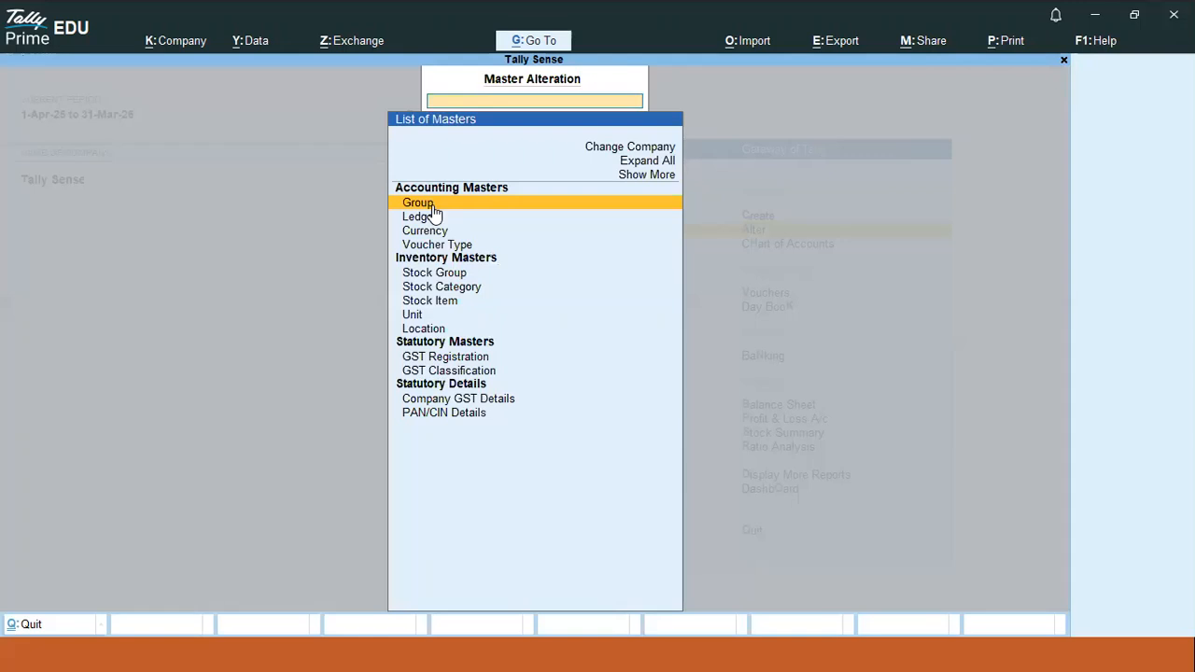
key("Down")
key("Return")
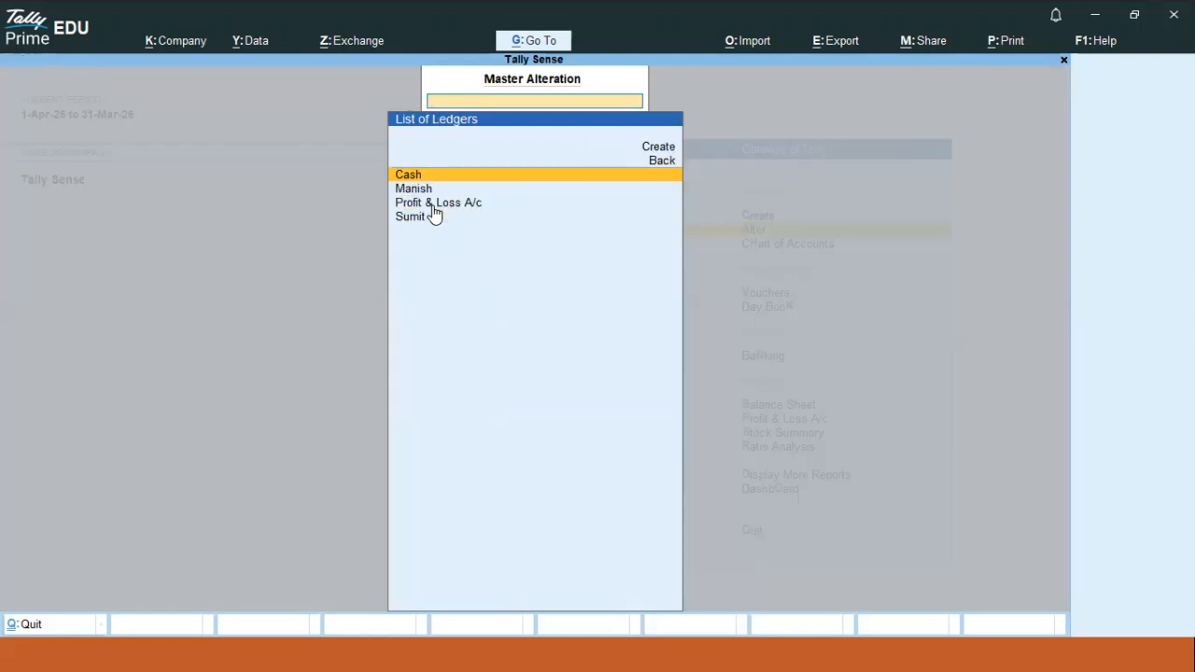
key("Escape")
key("Escape")
- Open voucher creation and switch the voucher type to Payment
key("Down")
key("Down")
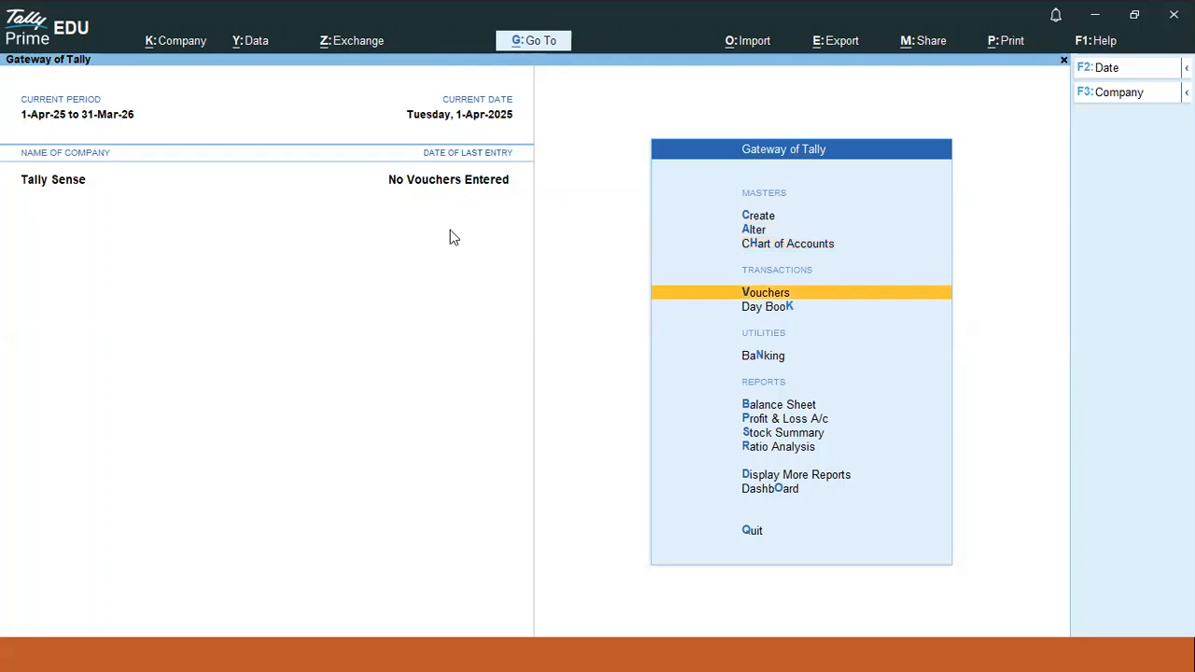
key("Down")
key("Up")
key("Return")
key("F5")
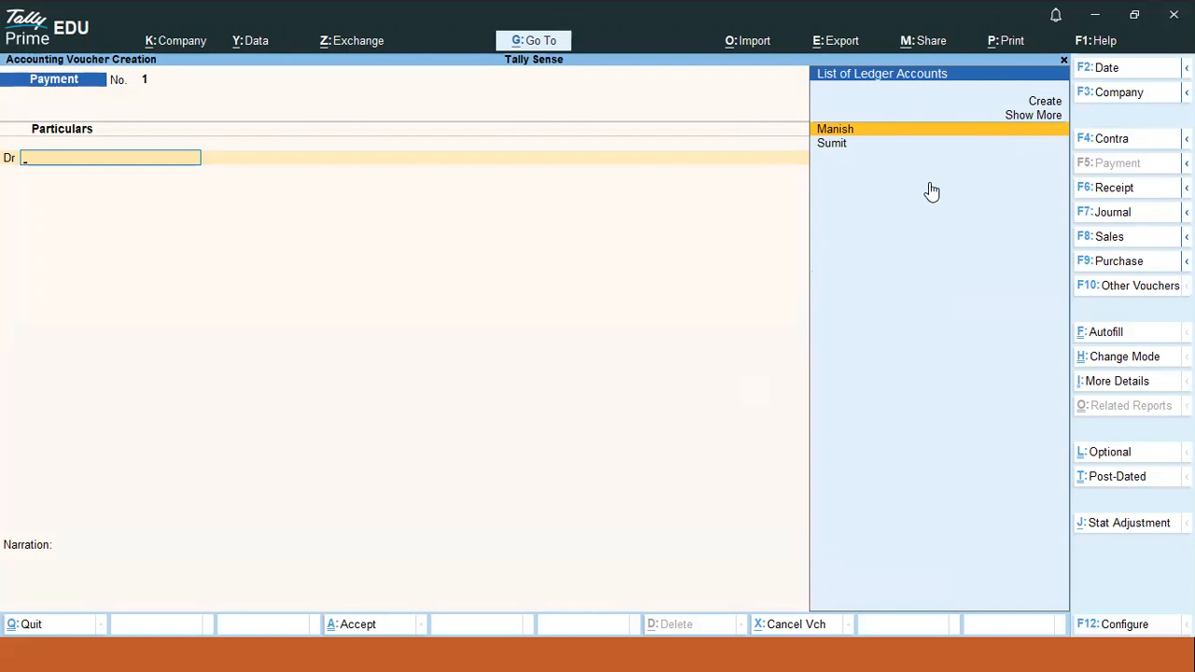
- Debit a newly created ledger 2,000 against Cash and save Payment voucher No. 1
left_click(1048, 101)
type("Pankaj")
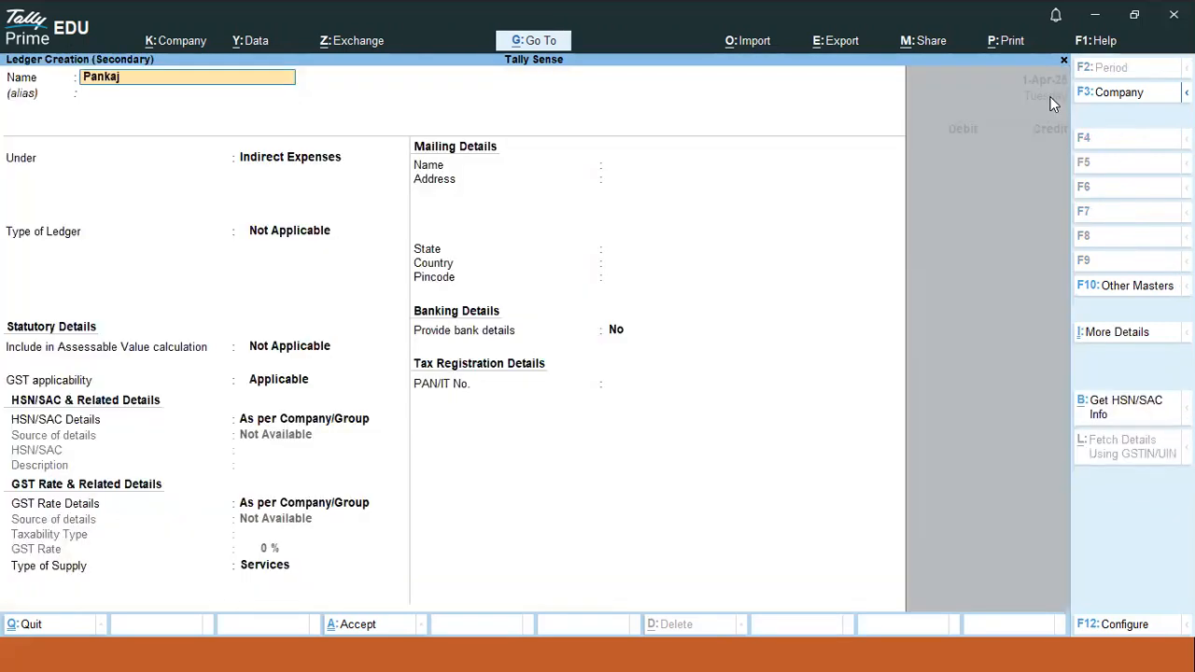
key("Return")
key("Return")
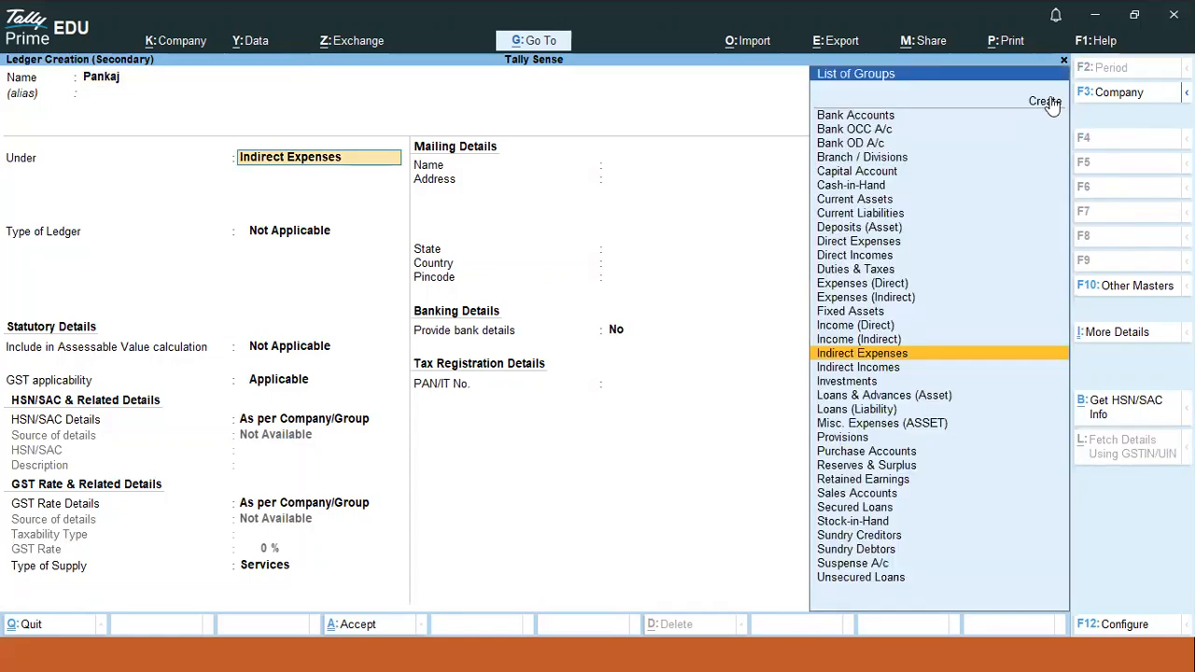
key("ctrl+a")
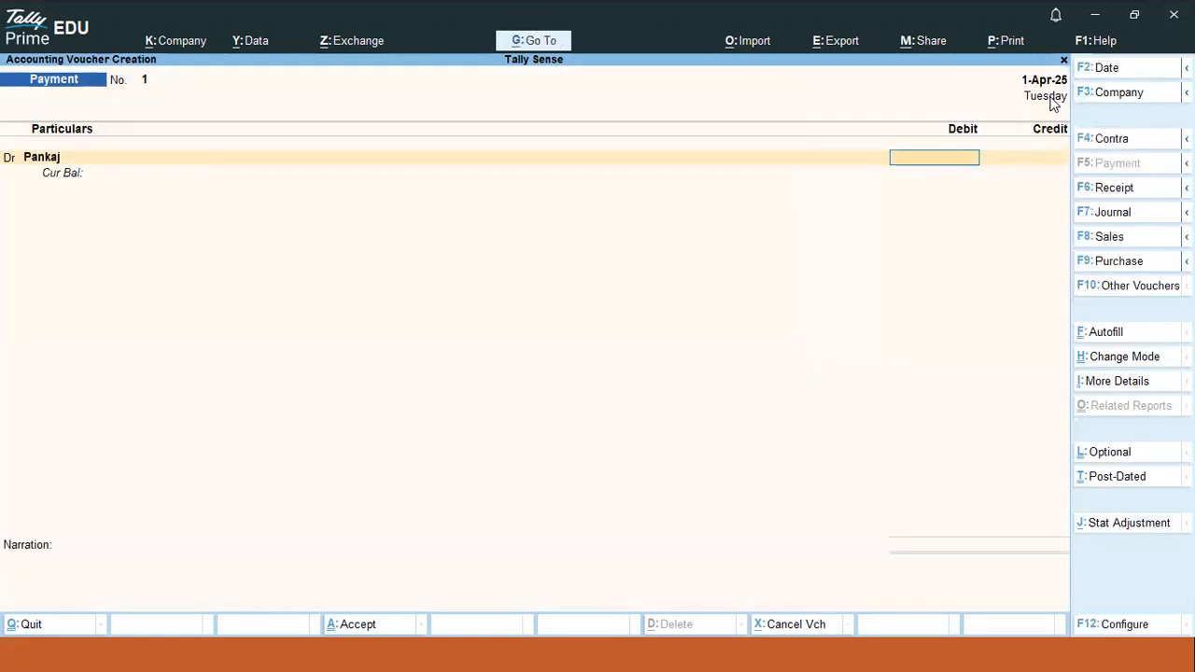
type("2000")
key("Return")
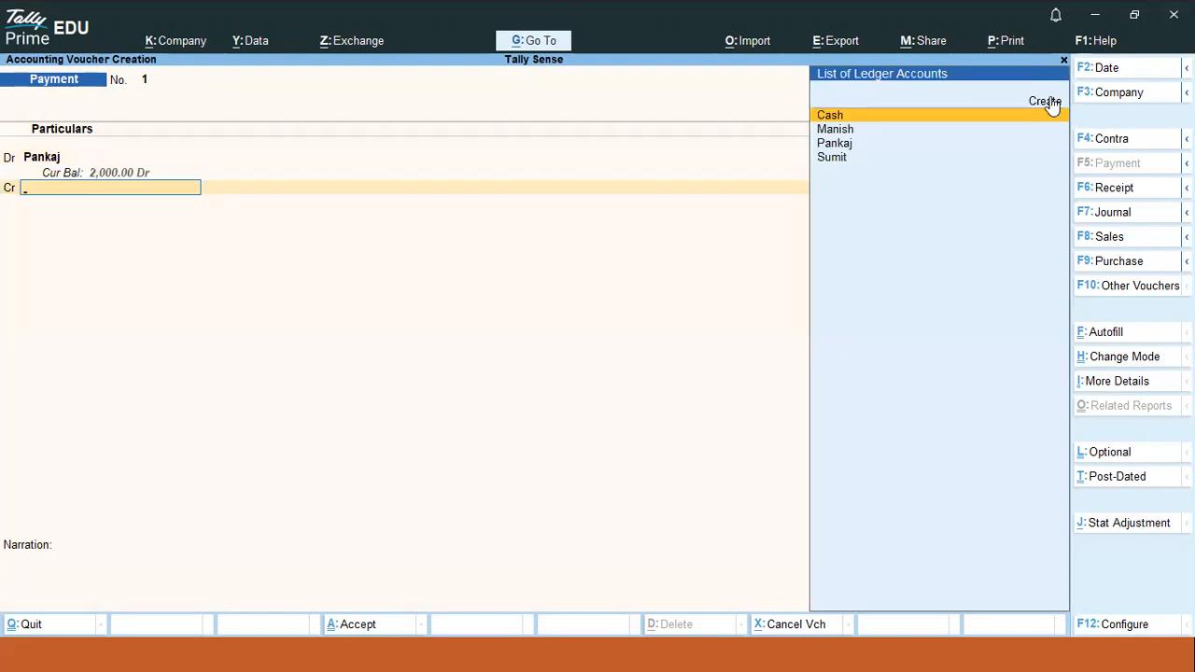
type("ca")
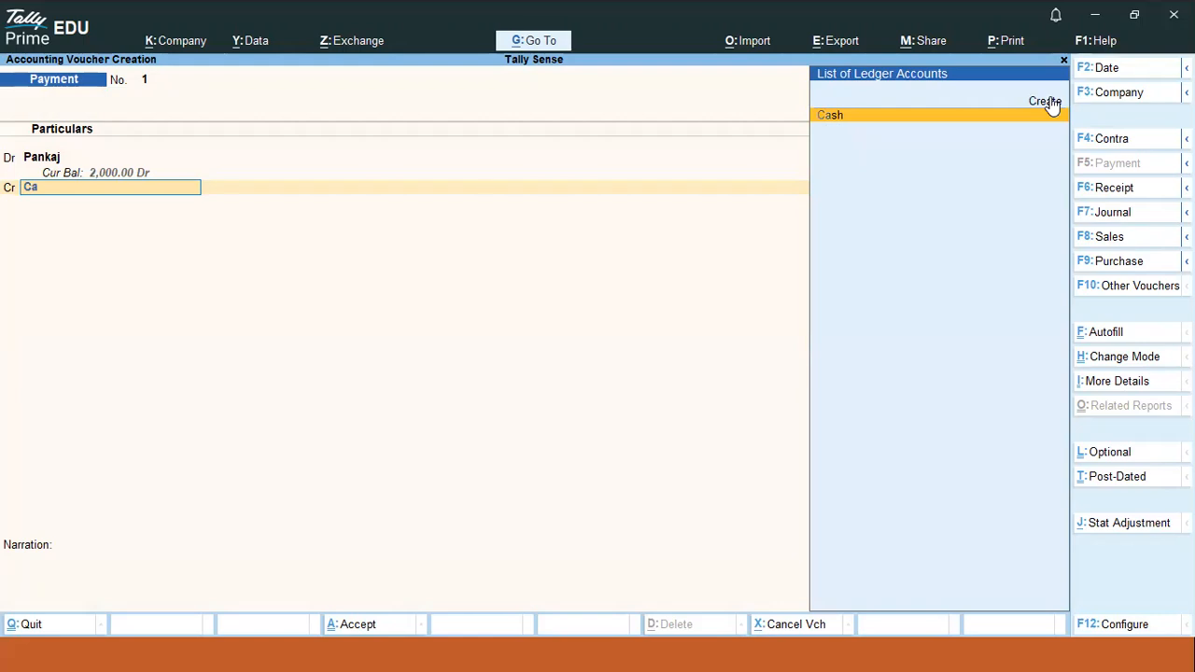
key("Return")
key("ctrl")
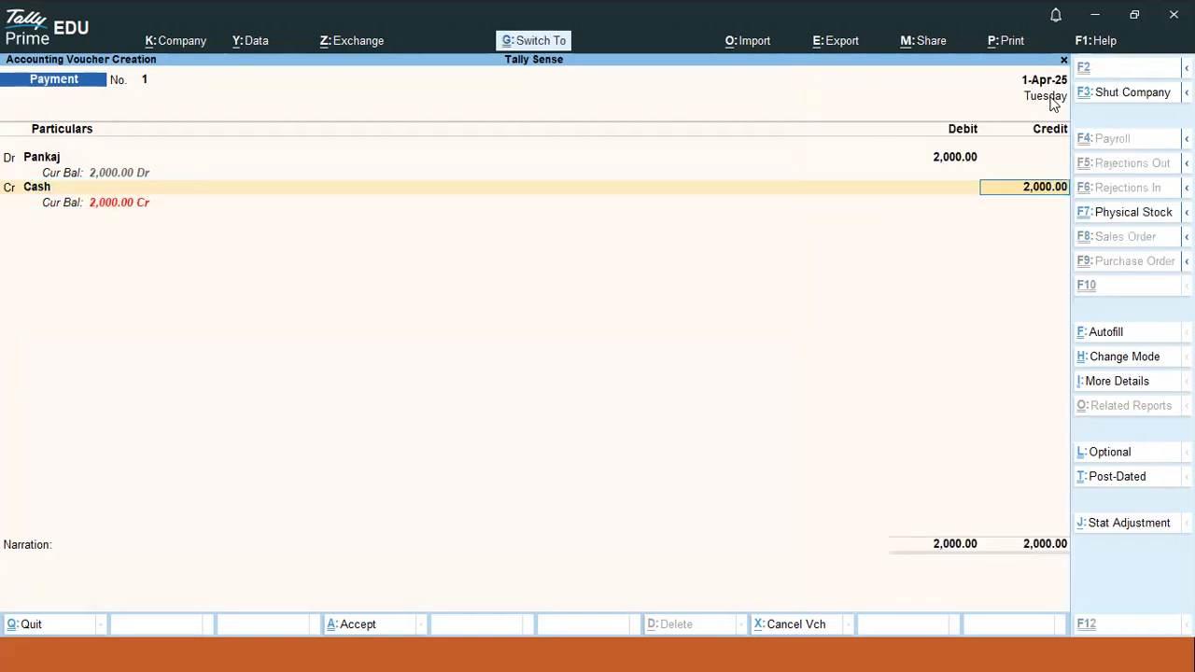
key("ctrl+a")
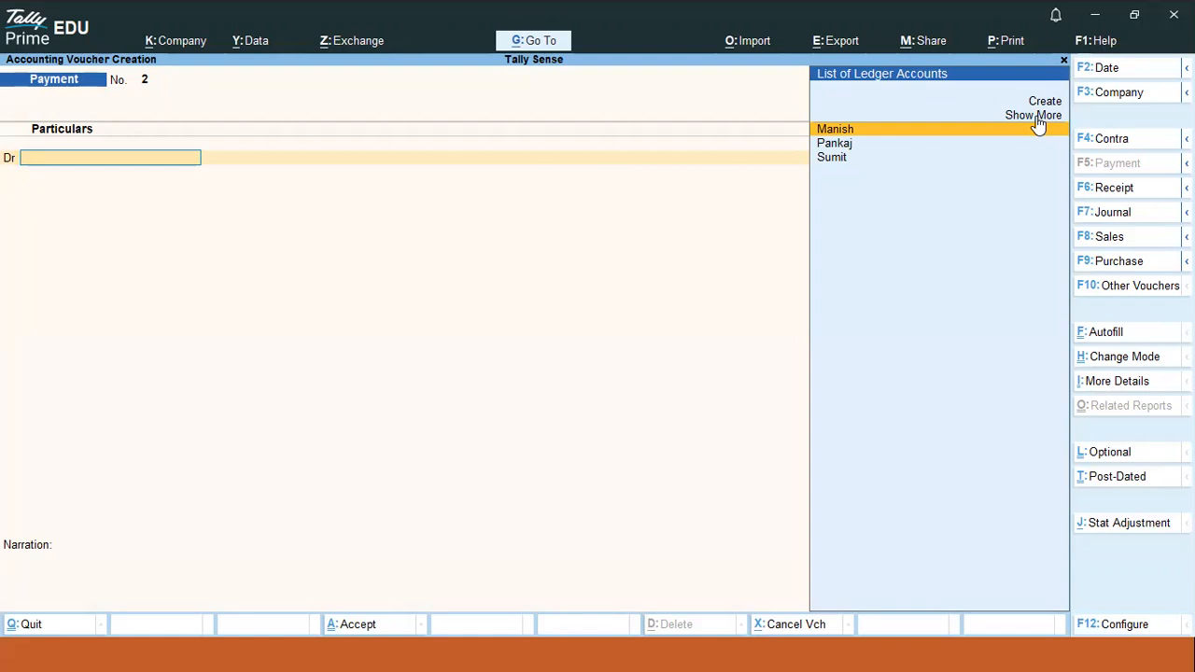
key("Escape")
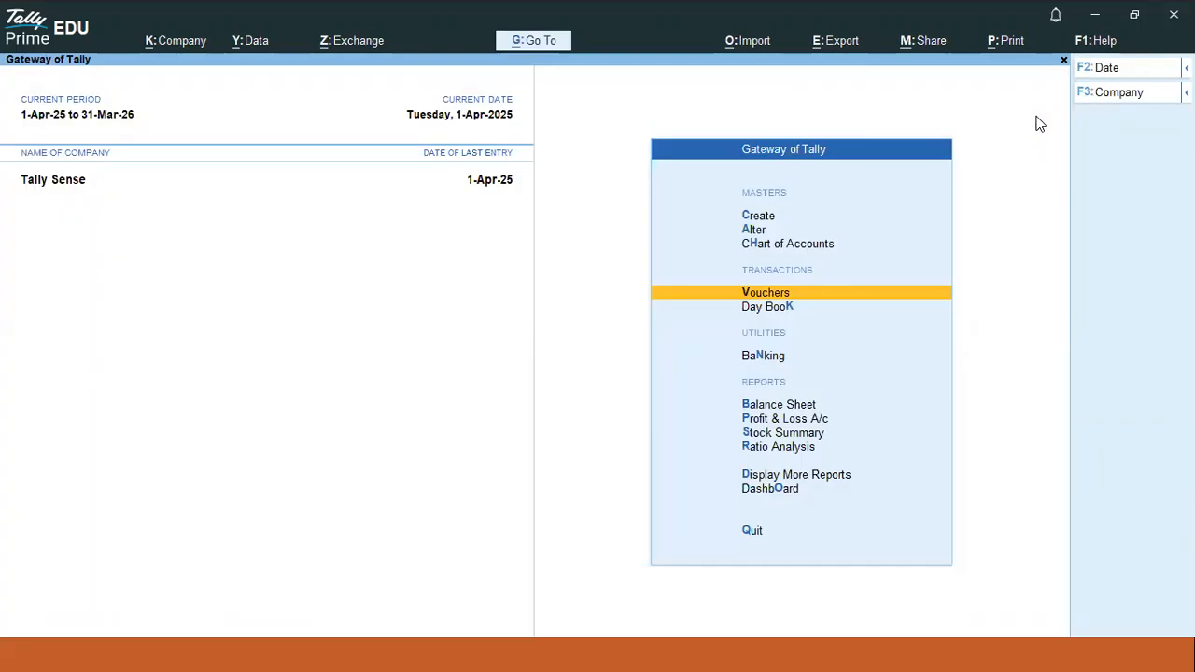
- Look at the ledger creation form, then open Payment voucher No. 2 from the Gateway
key("Up")
key("Up")
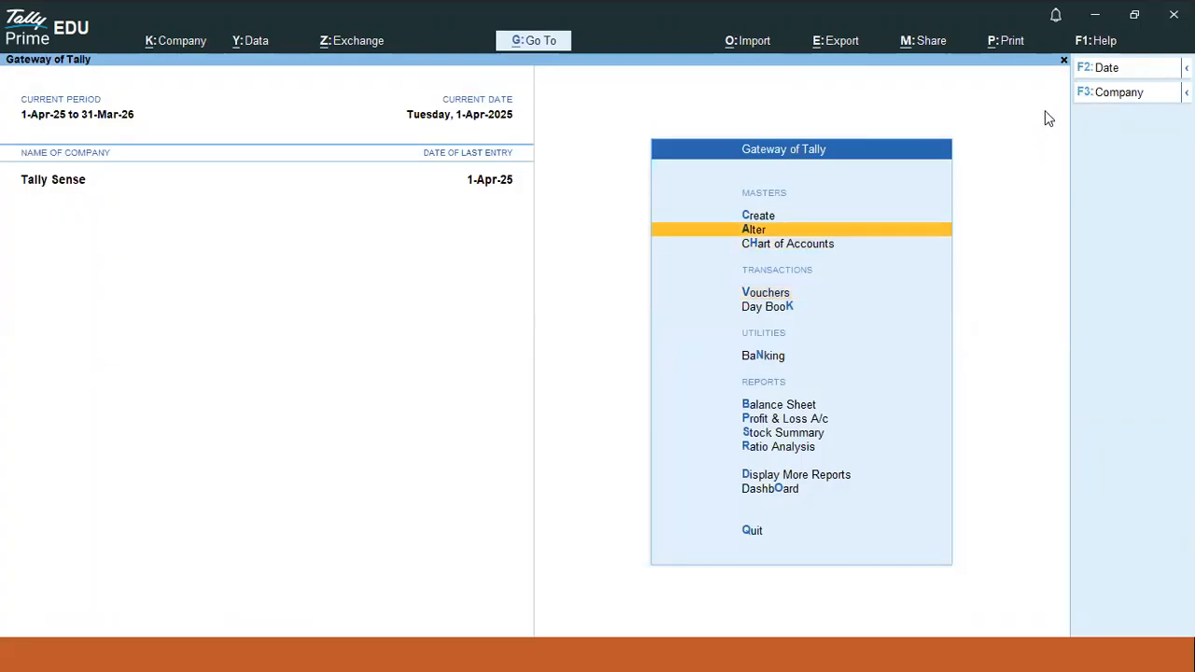
left_click(773, 218)
key("Down")
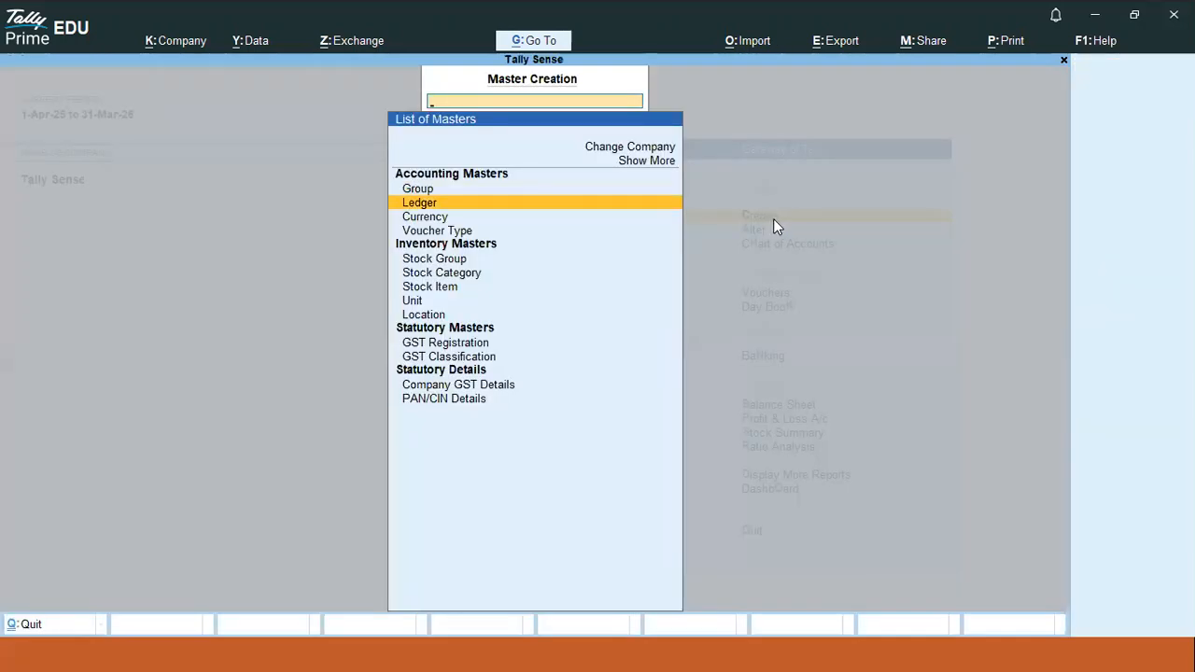
key("Return")
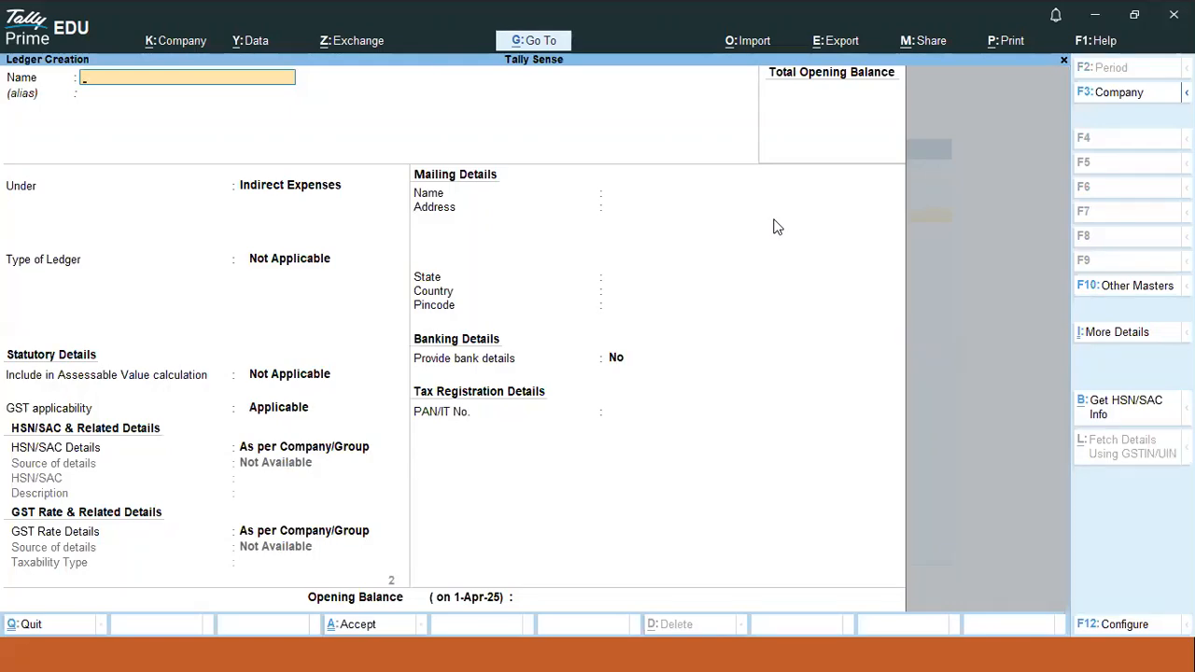
key("Escape")
key("Escape")
key("Down")
key("Down")
key("Down")
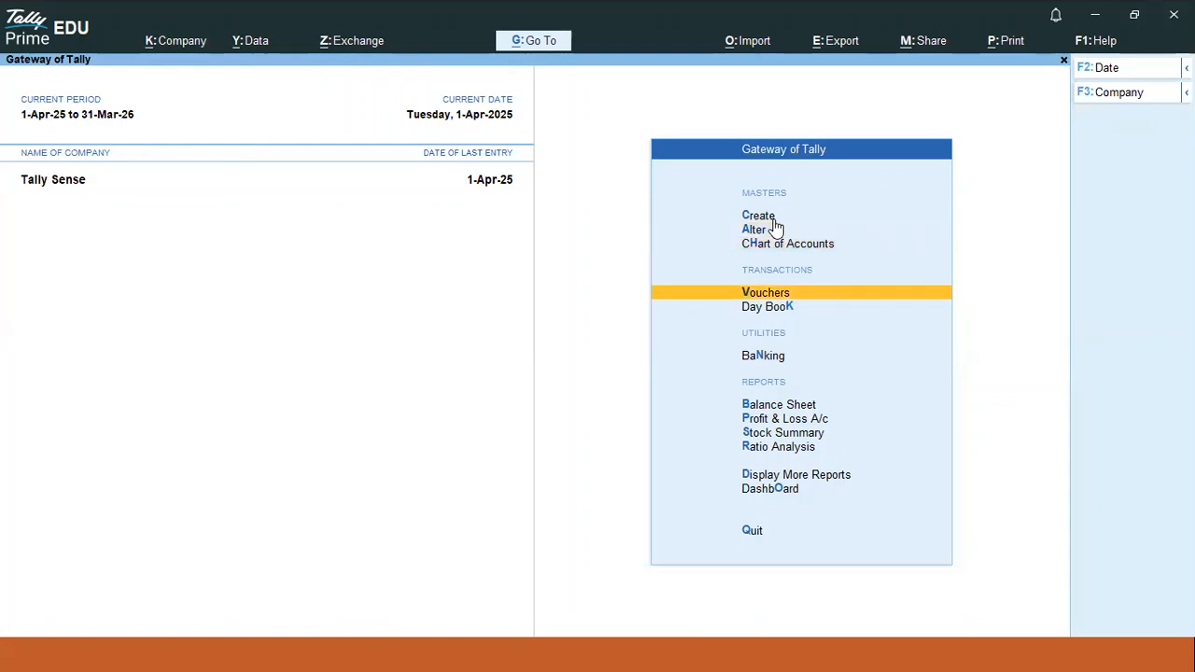
key("Return")
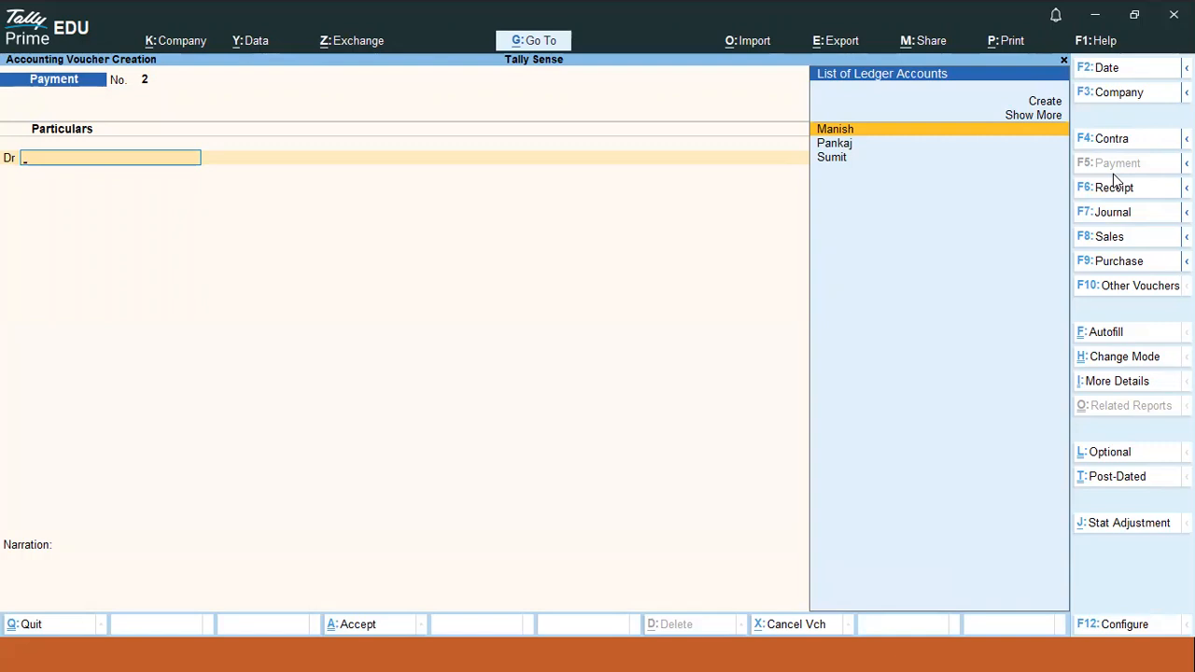
key("alt")
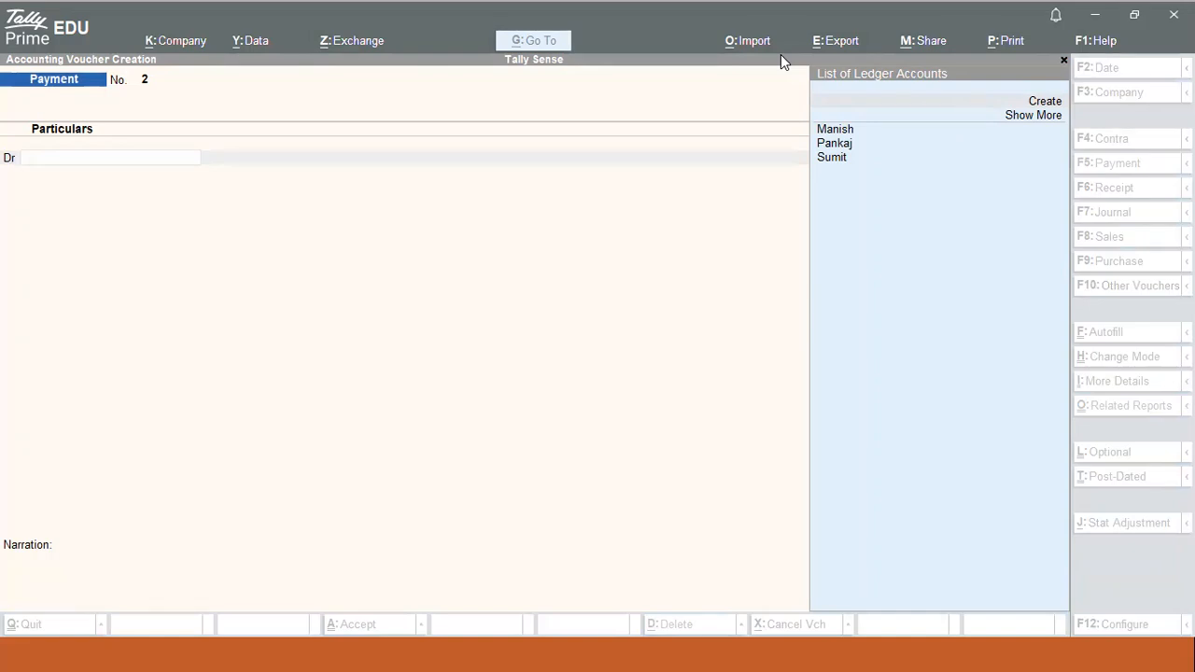
left_click(665, 336)
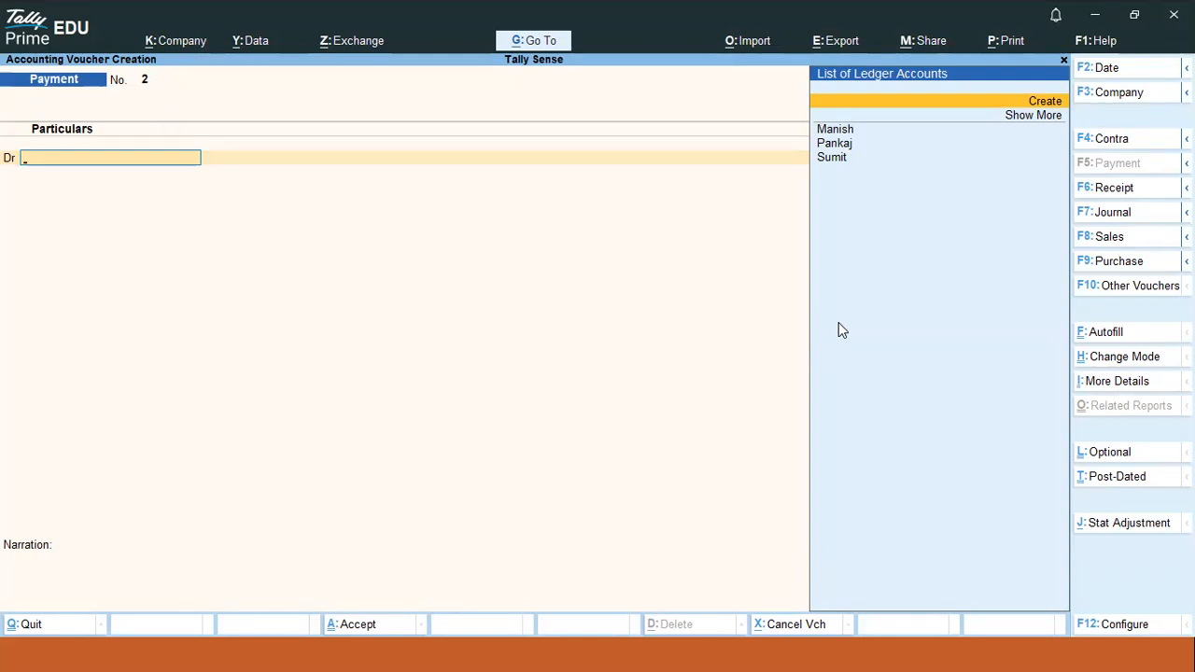
- Close the blank voucher to the Gateway of Tally and switch to the Notepad notes
key("Escape")
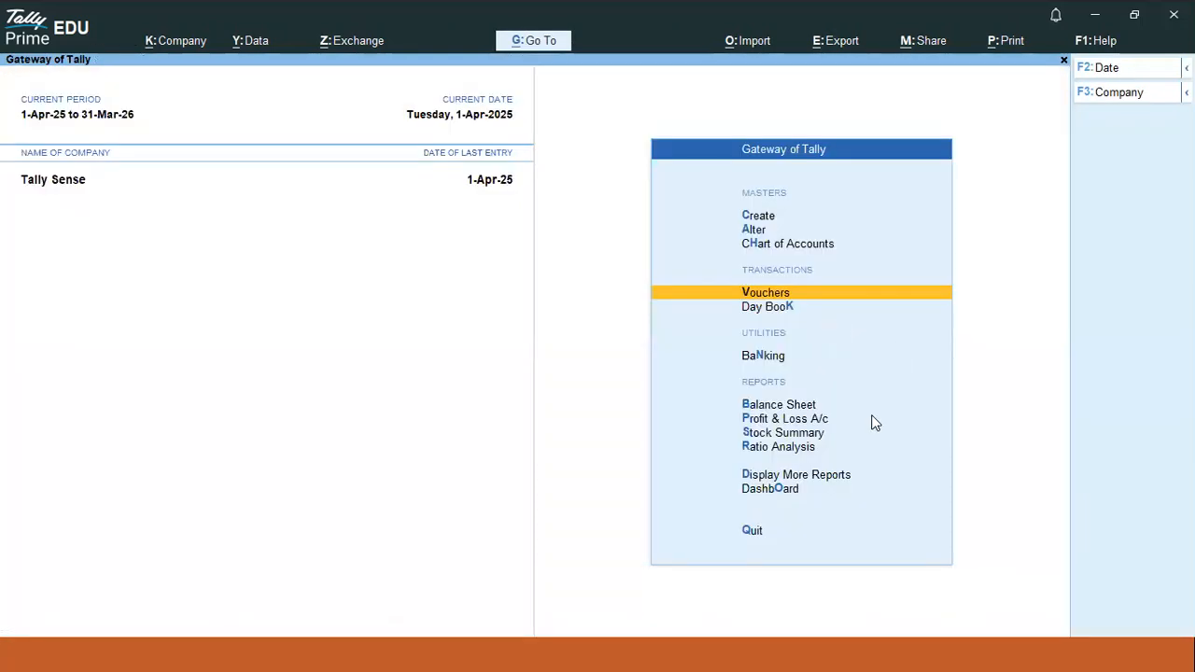
key("Up")
key("Down")
key("alt")
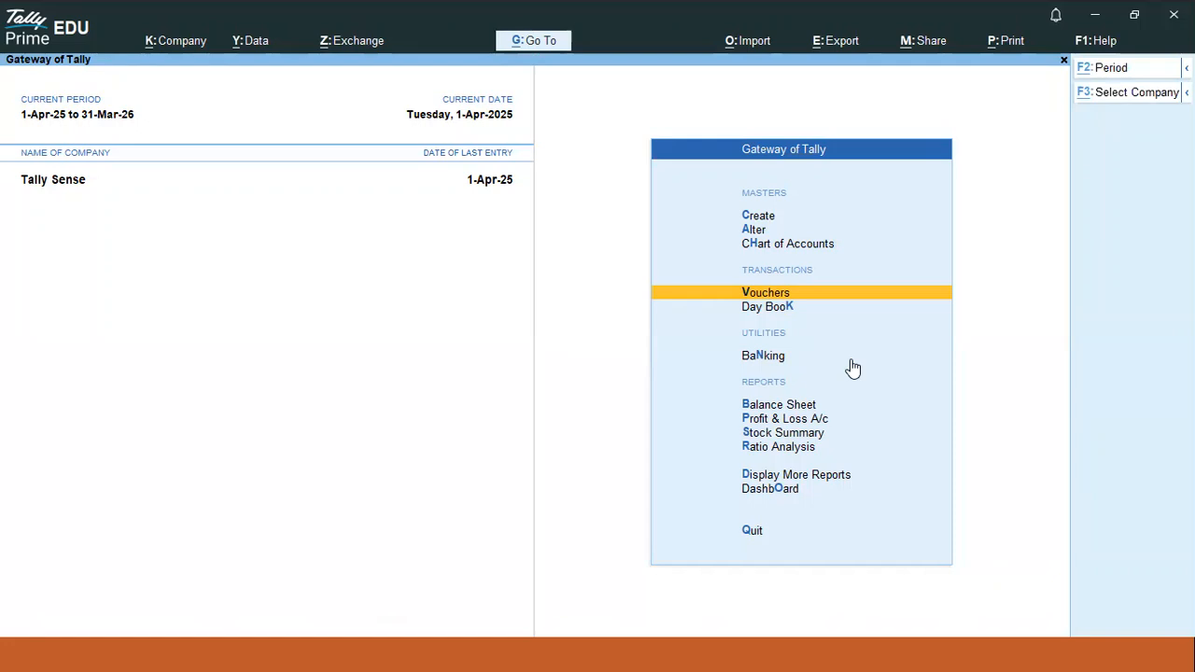
key("alt+Tab")
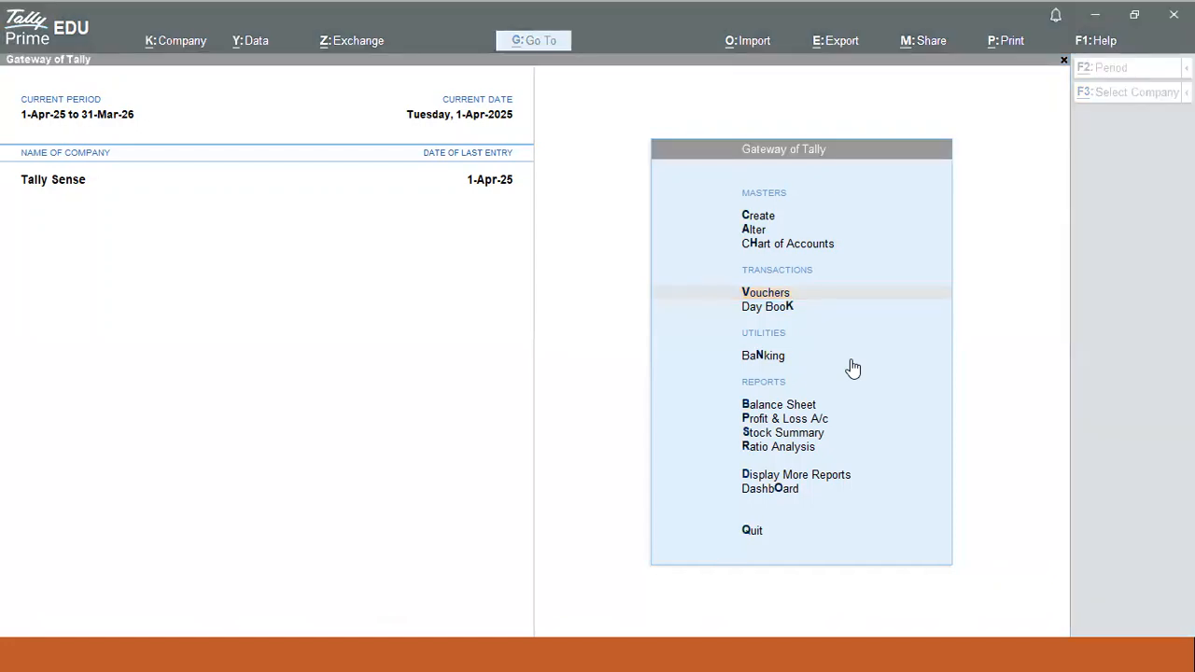
key("Return")
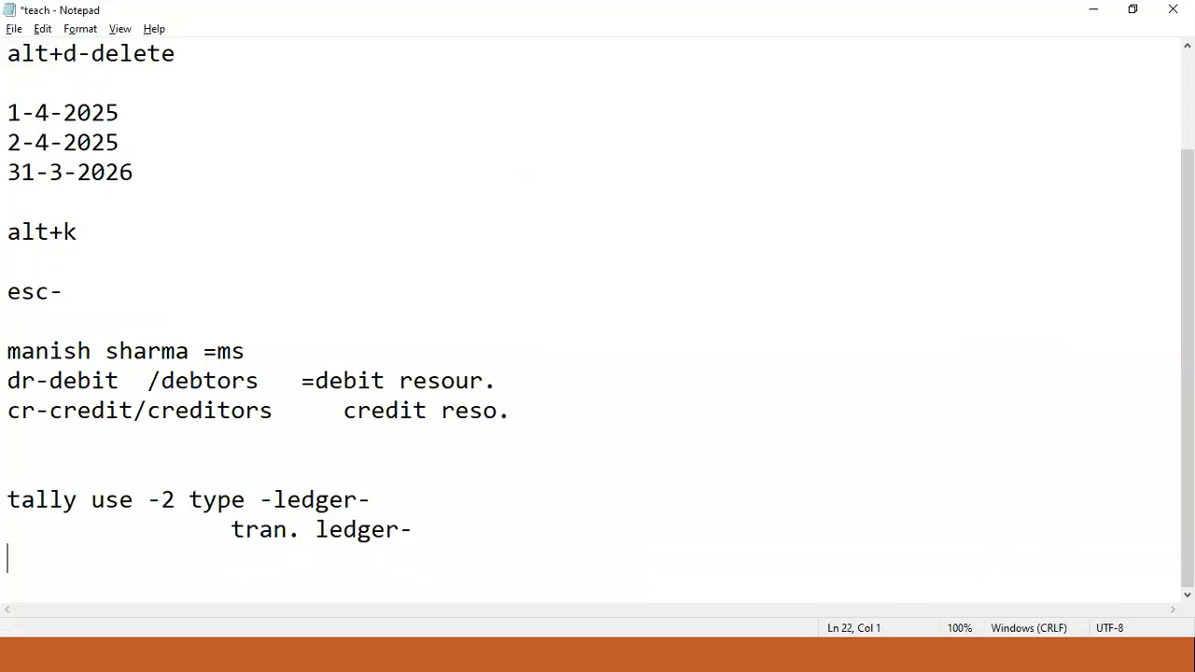
- Add and select the Notepad line 'business str.-200000 -', then return to TallyPrime
key("Return")
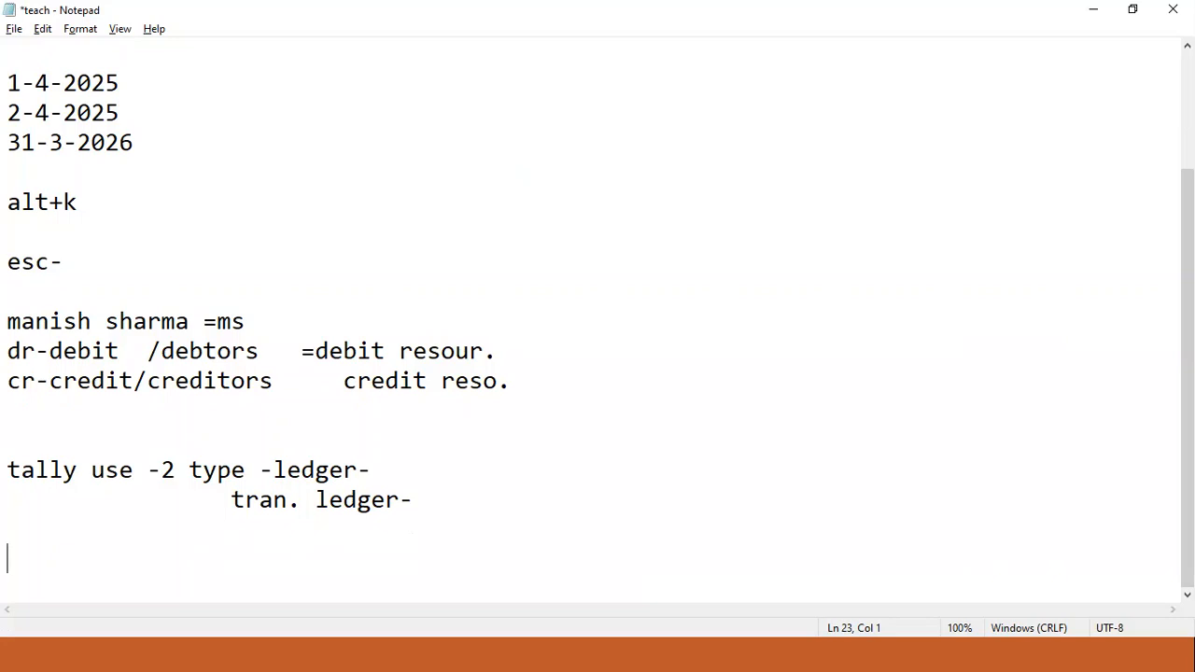
type("business")
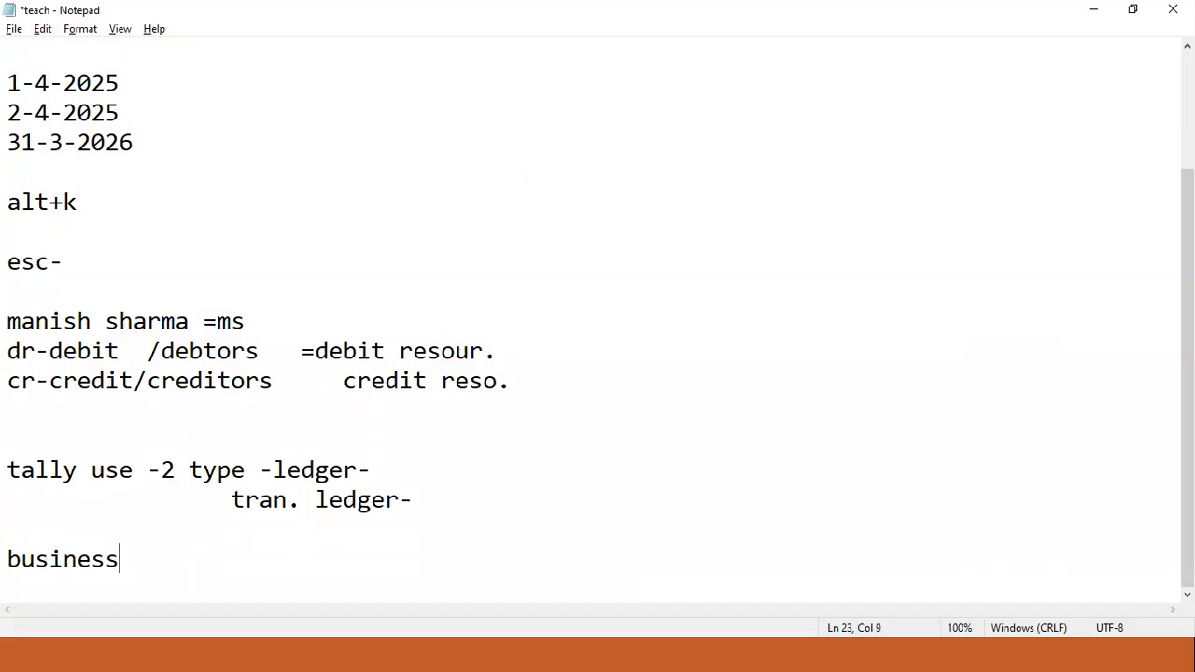
type(" stratd")
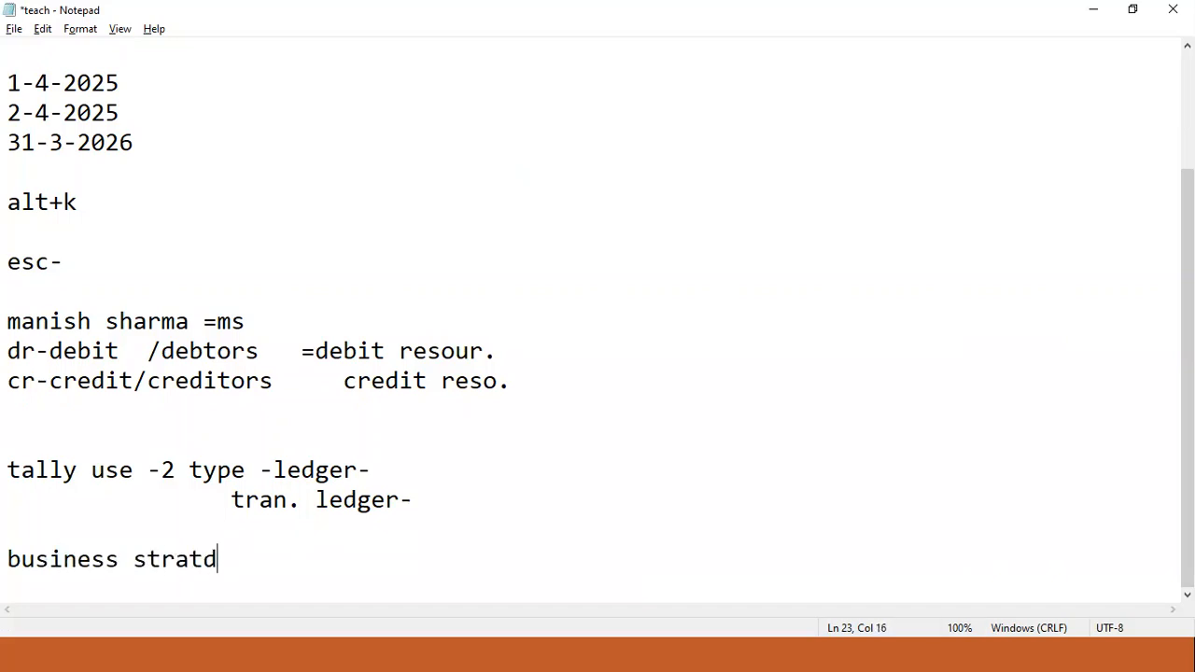
key("BackSpace")
key("BackSpace")
key("BackSpace")
type(".-20000")
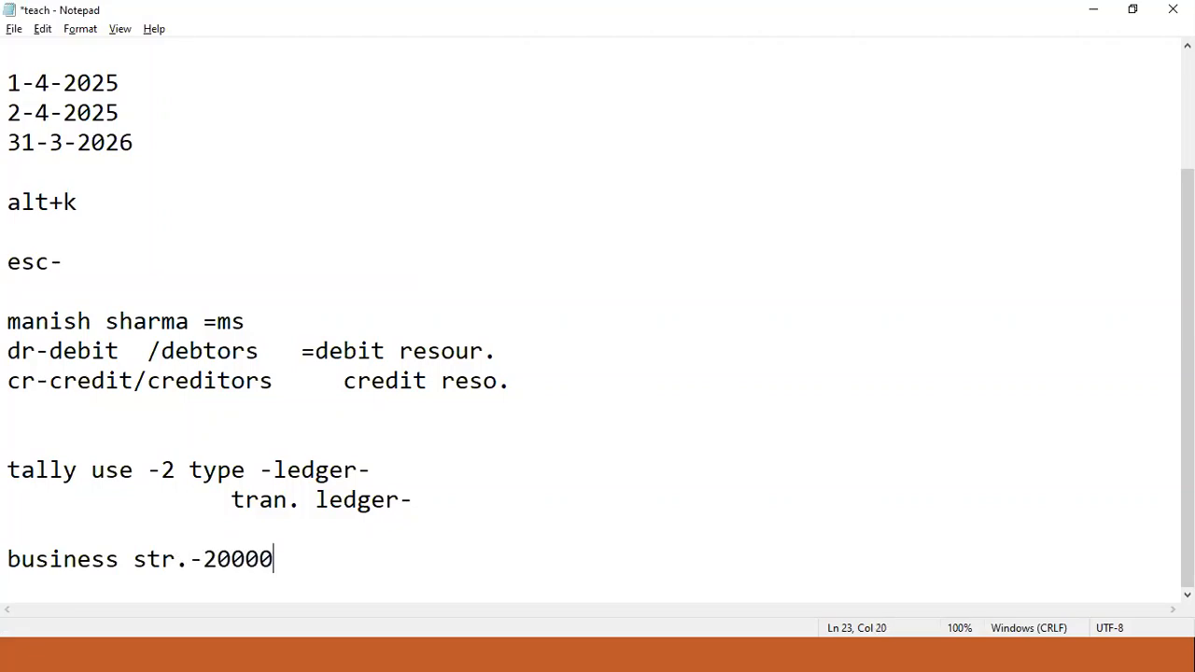
type("0 -")
left_click_drag(321, 560, 7, 566)
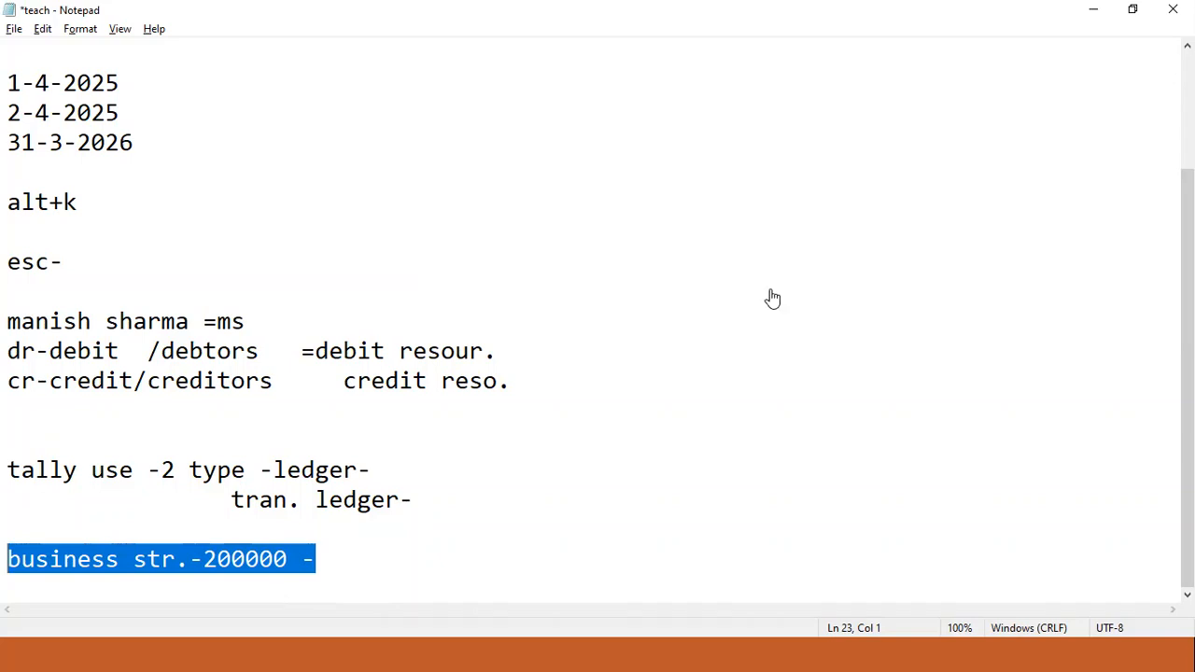
key("alt+Tab")
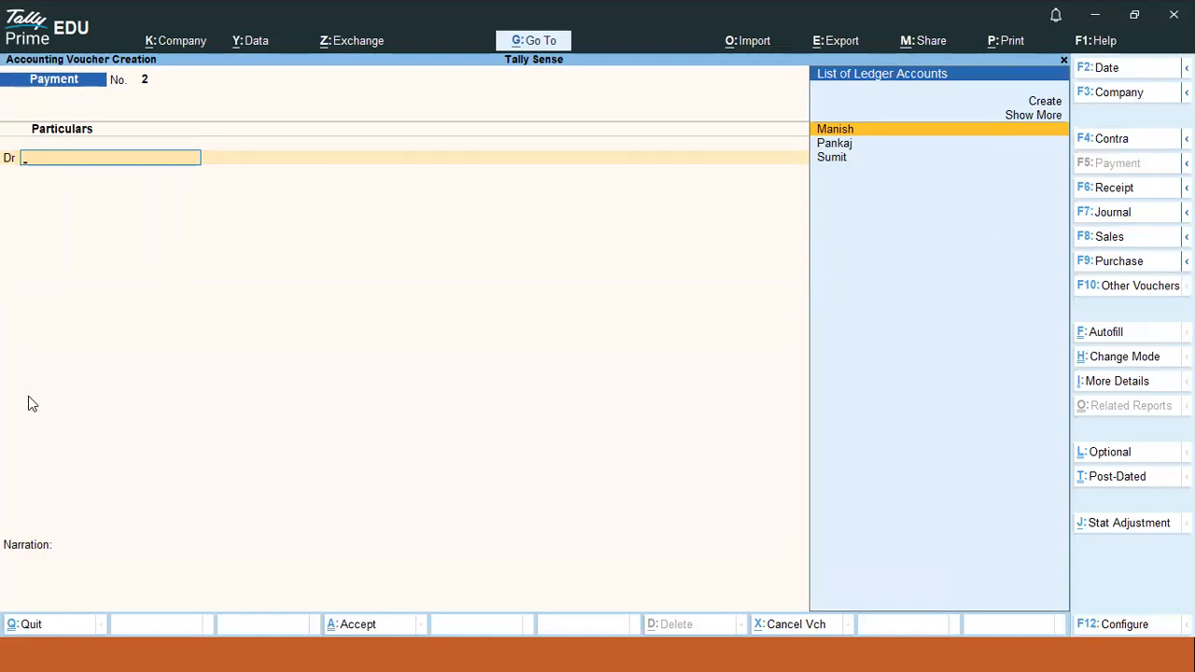
- Close the blank Payment voucher to the Gateway of Tally and bring the Notepad notes forward
key("F2")
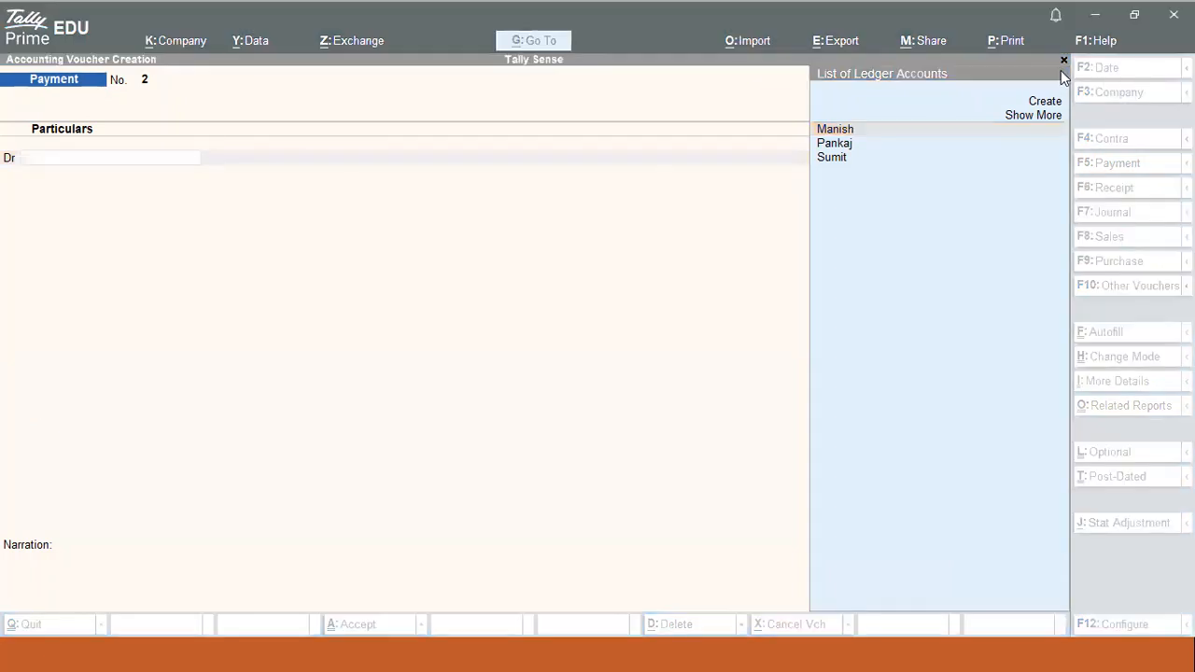
left_click_drag(1063, 80, 1117, 58)
left_click_drag(1066, 98, 1092, 102)
left_click(1087, 123)
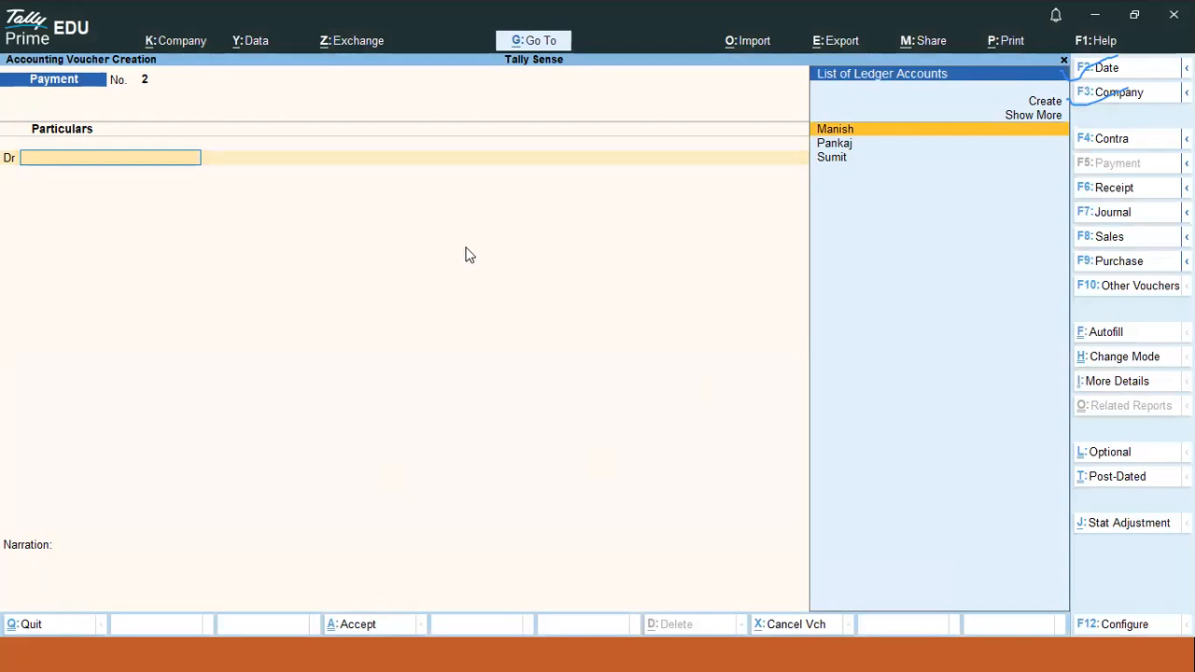
key("Escape")
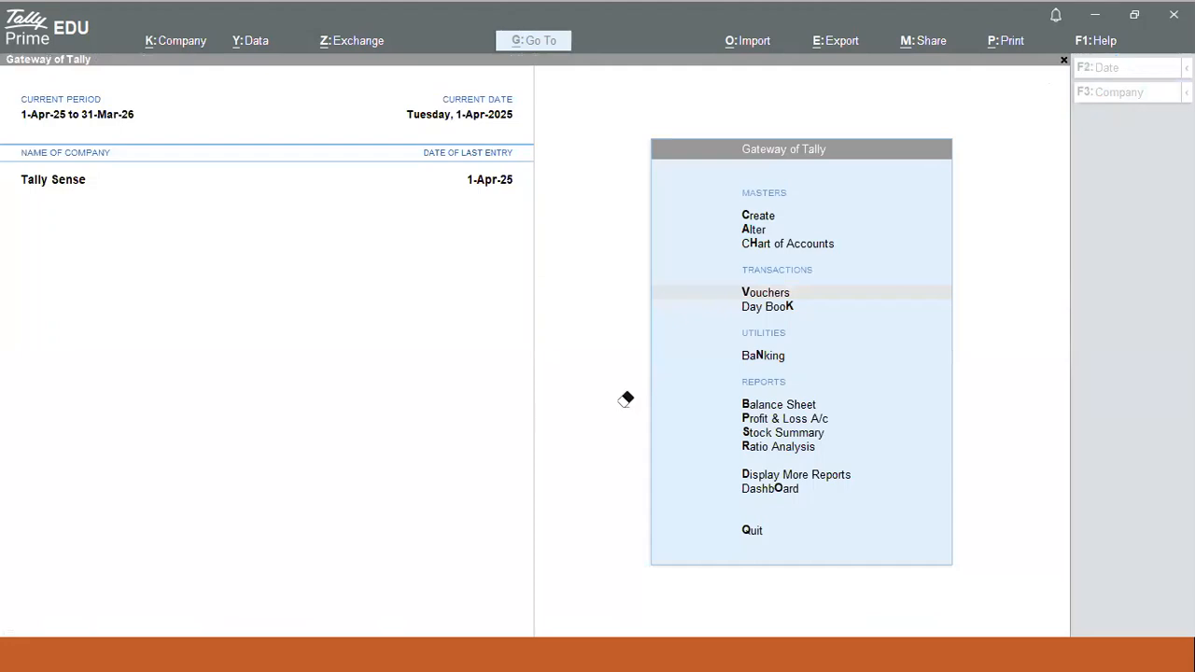
key("alt+Tab")
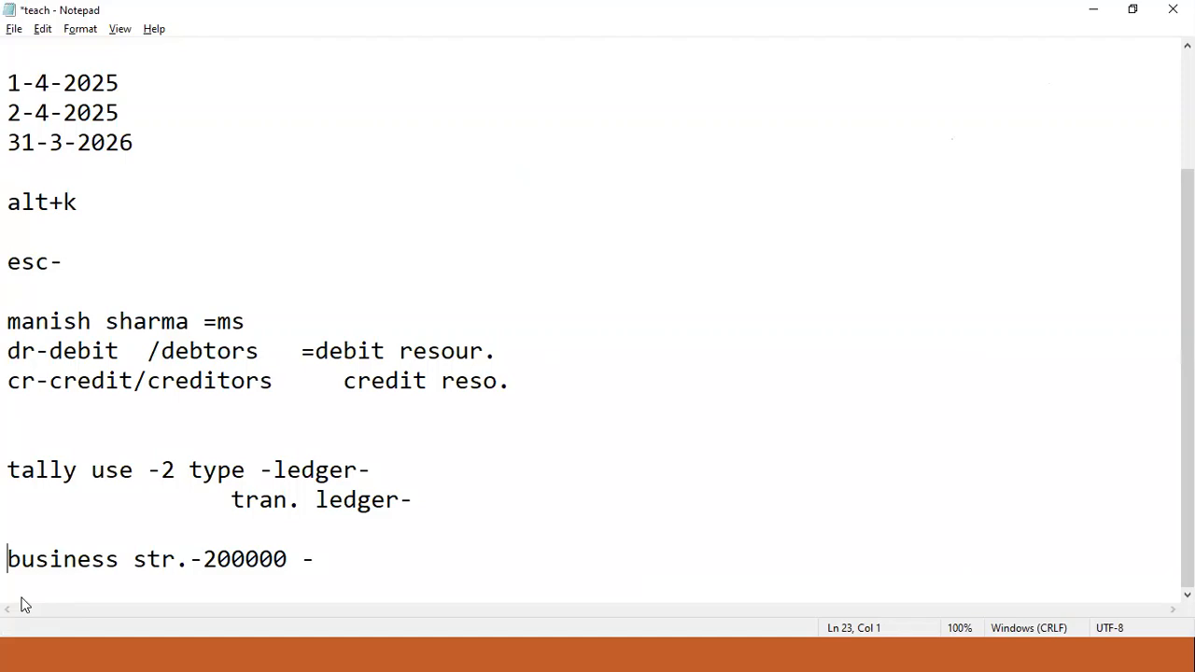
- Start an 'f2-date' note line, checking the Payment voucher's date actions in TallyPrime
left_click(327, 558)
key("Return")
key("Return")
type("f2-date -")
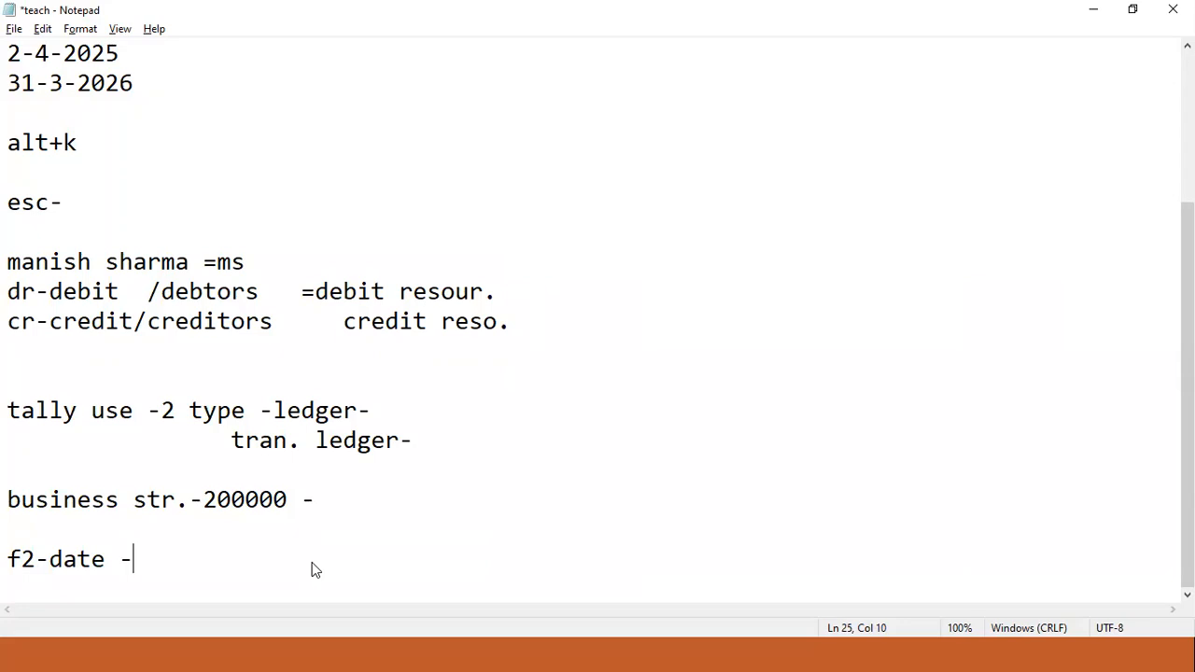
key("alt+Tab")
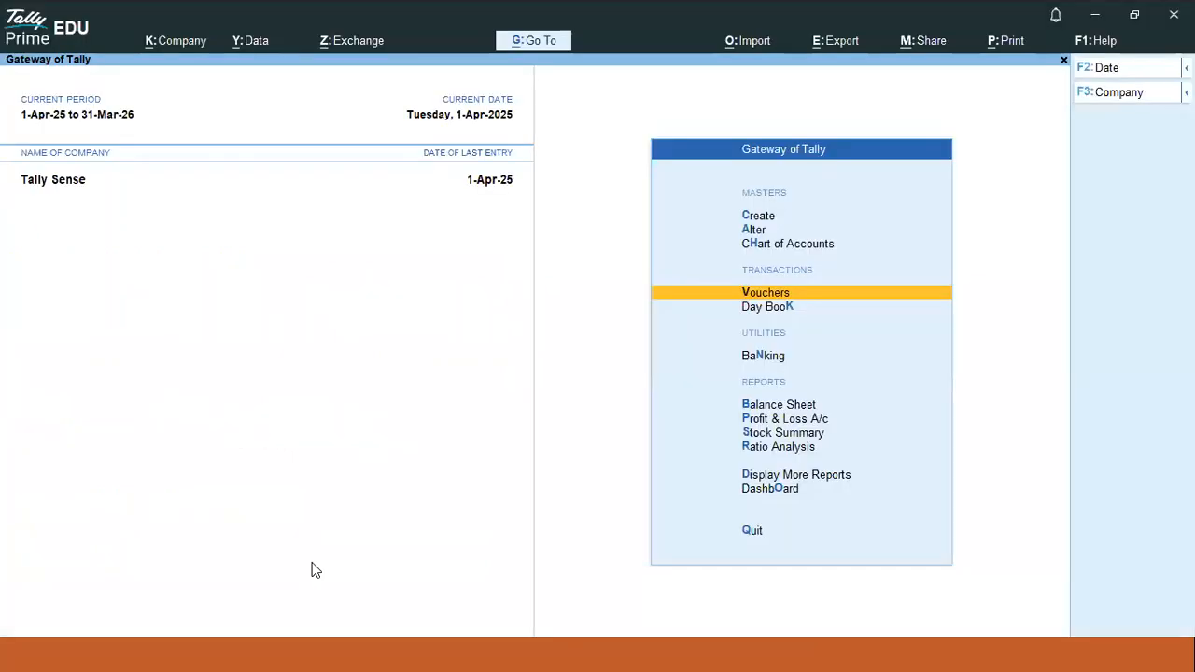
key("Return")
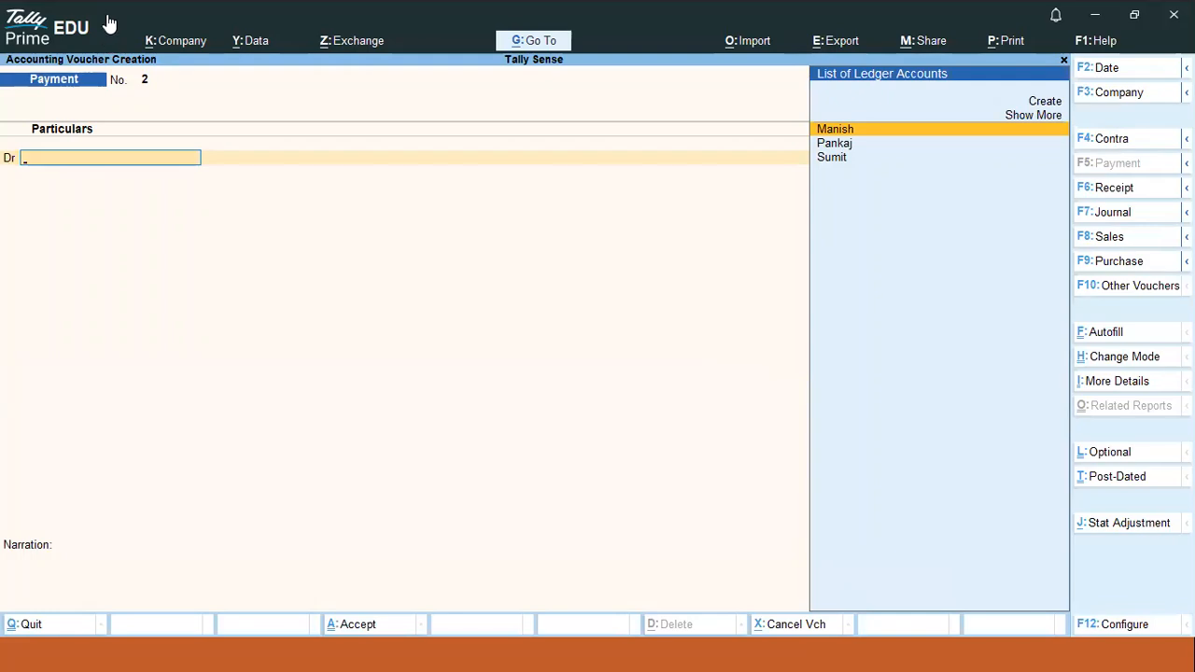
key("ctrl")
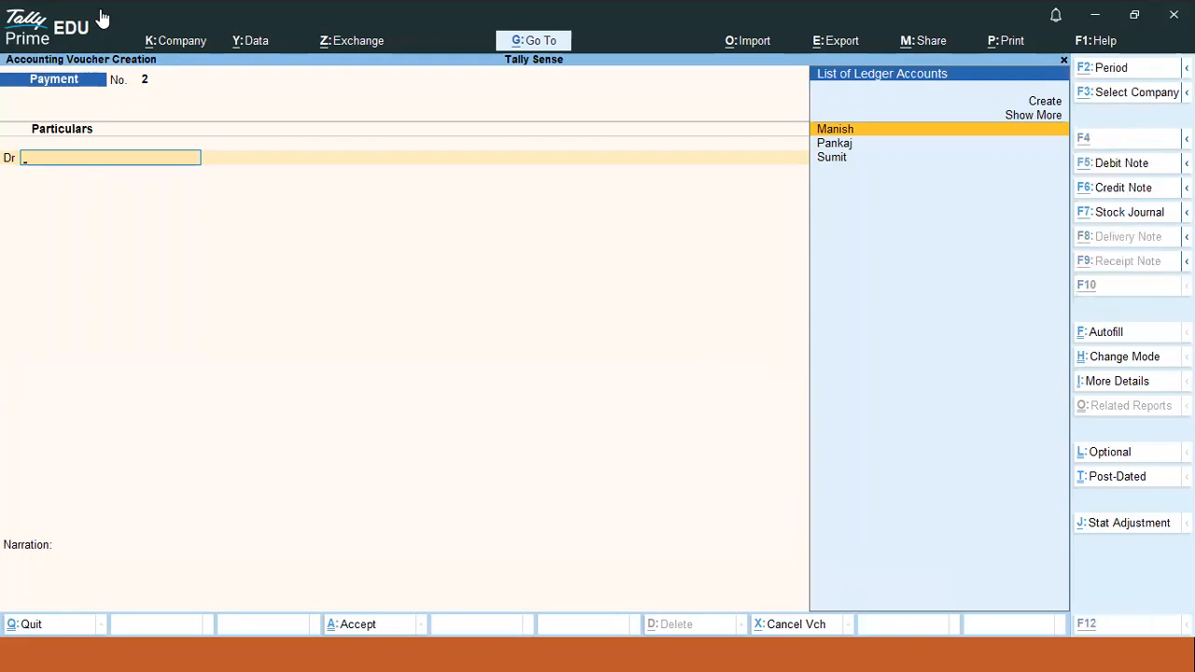
key("alt+Tab")
- Finish the note as 'f2-date -1-4-2025,2-4-2025,31-3-2026,' and return to TallyPrime
type("-2")
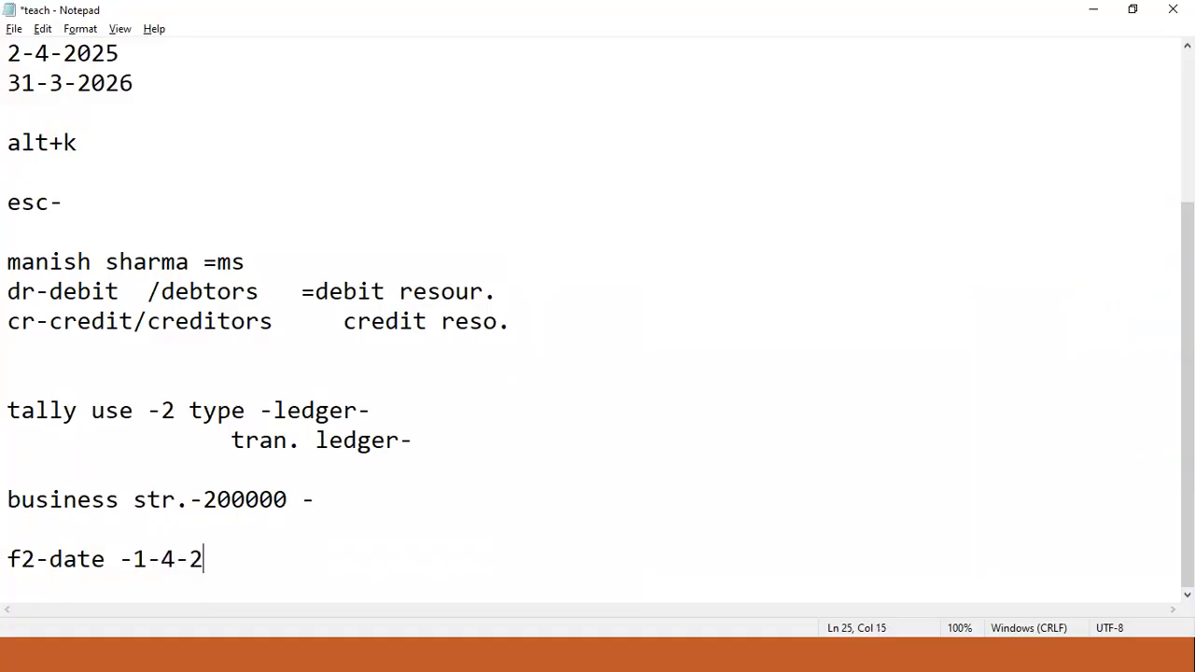
type("025,24")
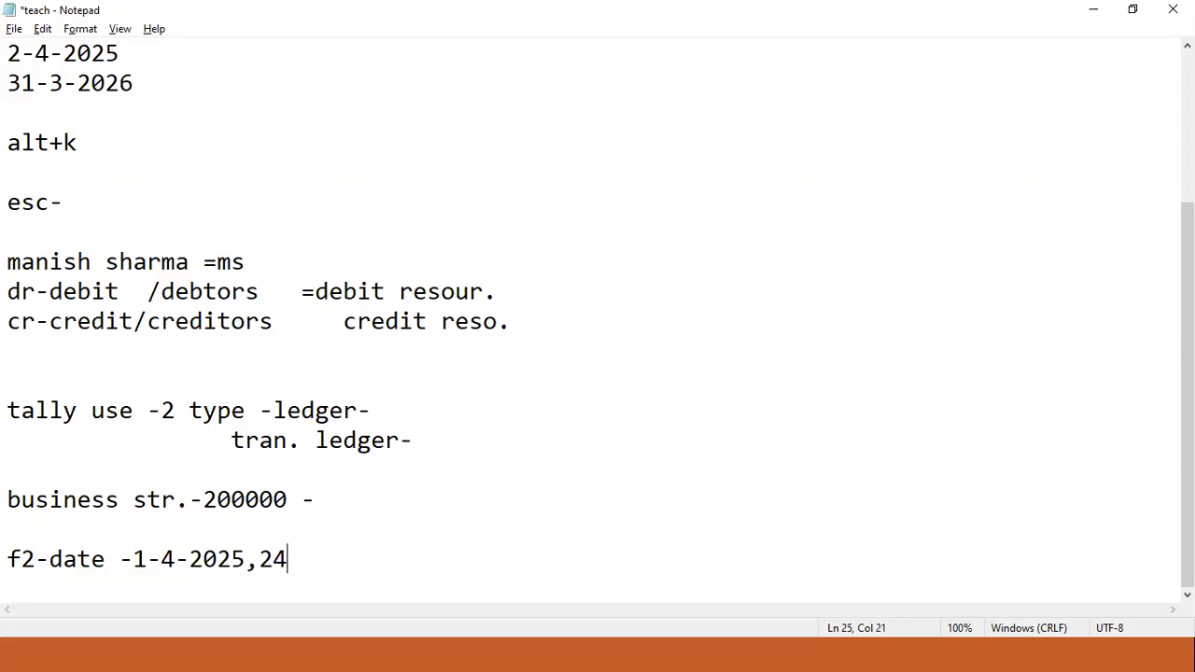
key("BackSpace")
type("-4-2025")
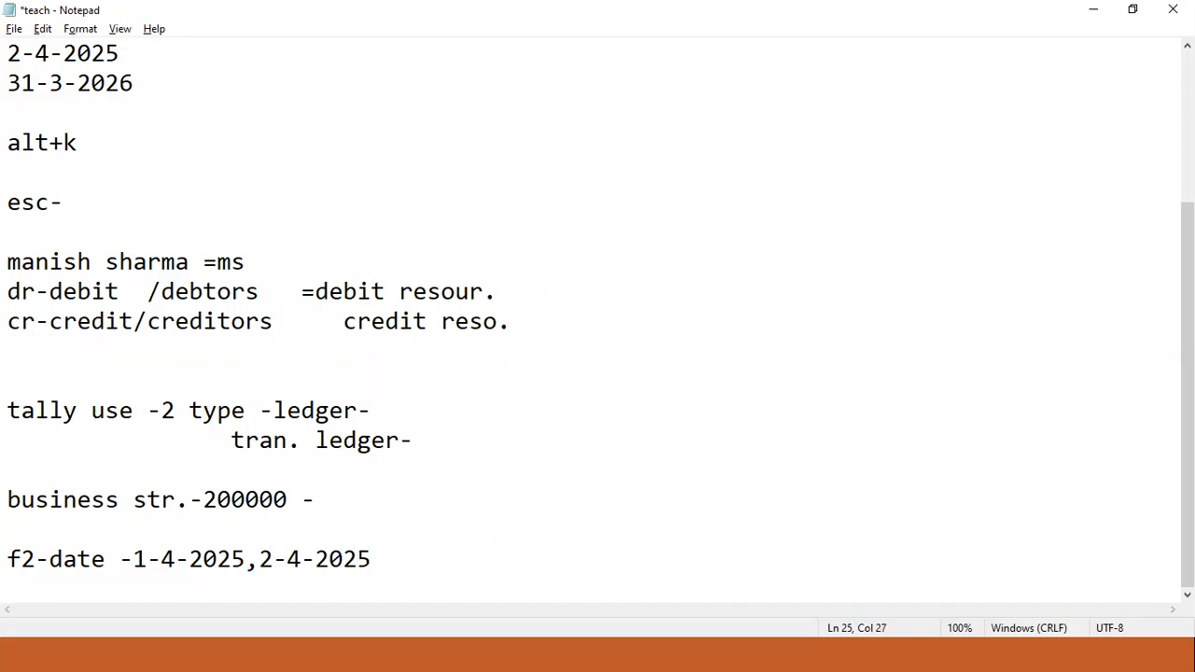
type(",31-3-2026")
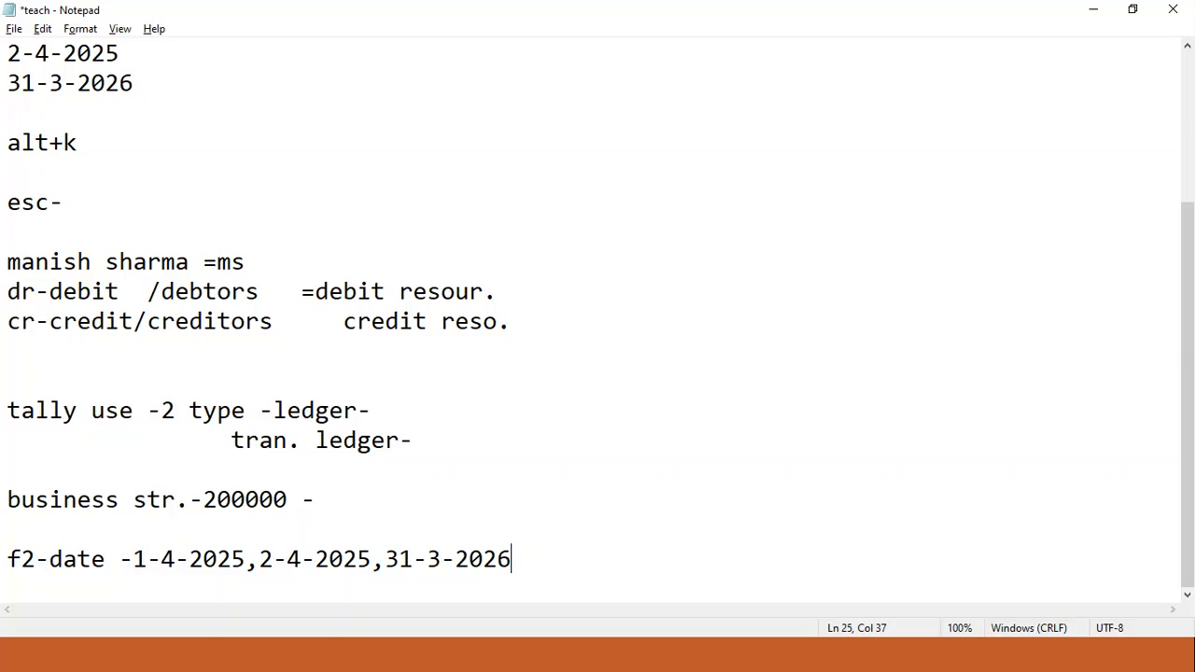
type(",")
key("alt+Tab")
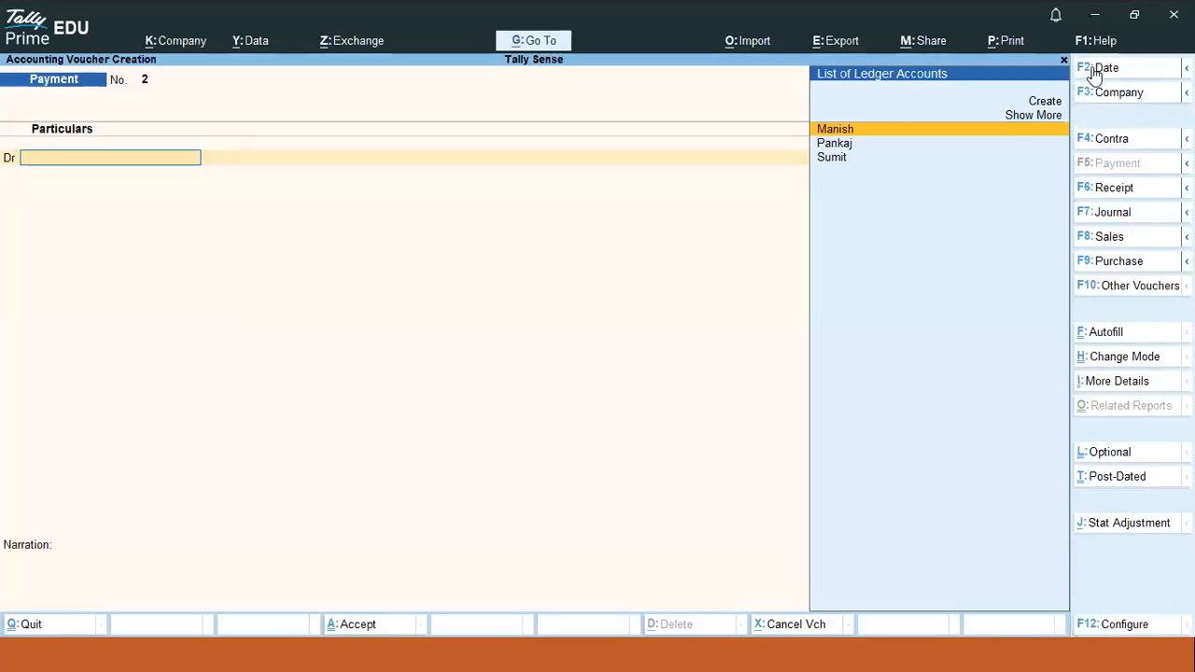
- Quit the Payment voucher and start a Contra voucher dated in July with Cash credited
key("Escape")
key("y")
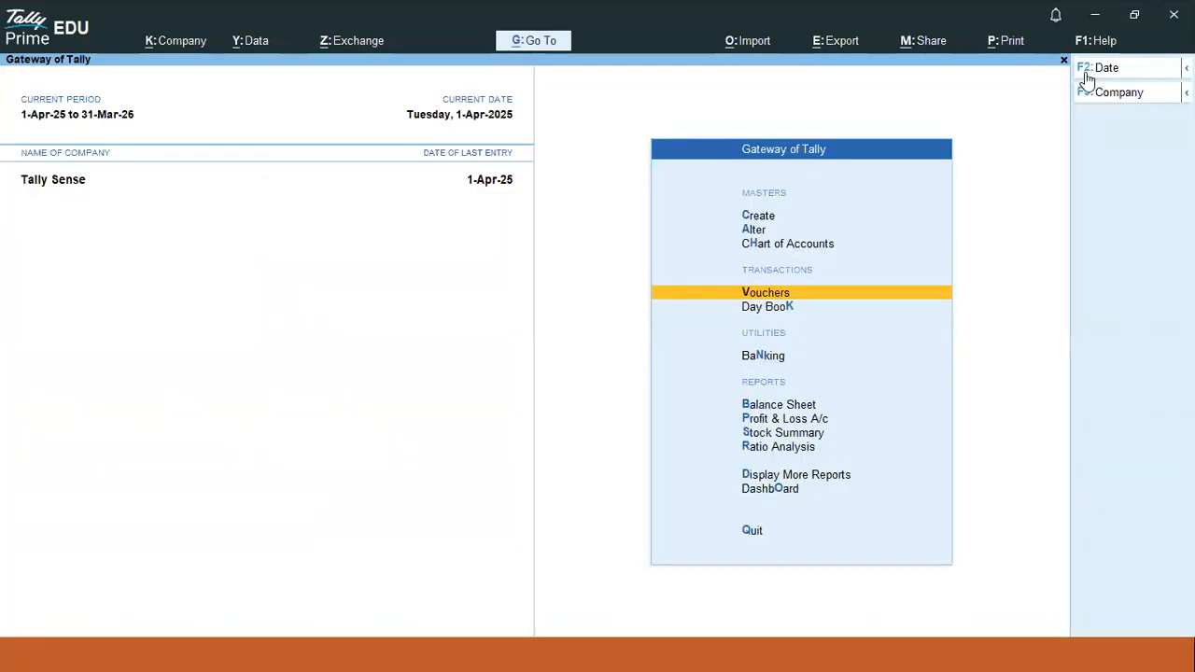
key("Return")
key("F6")
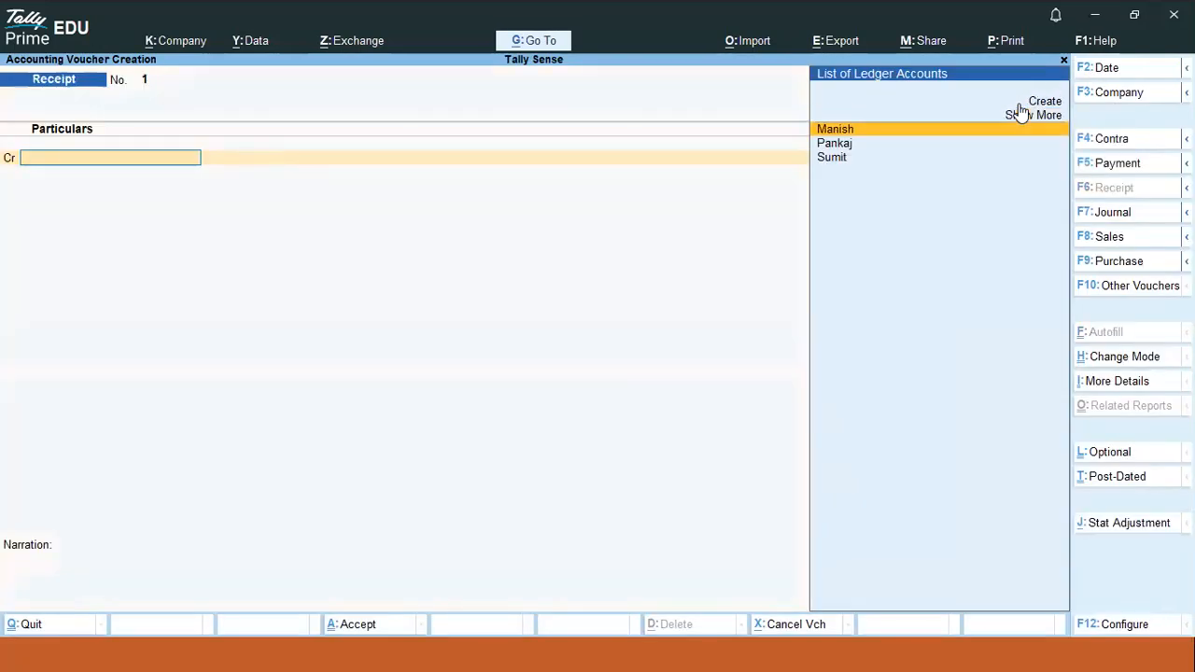
key("F4")
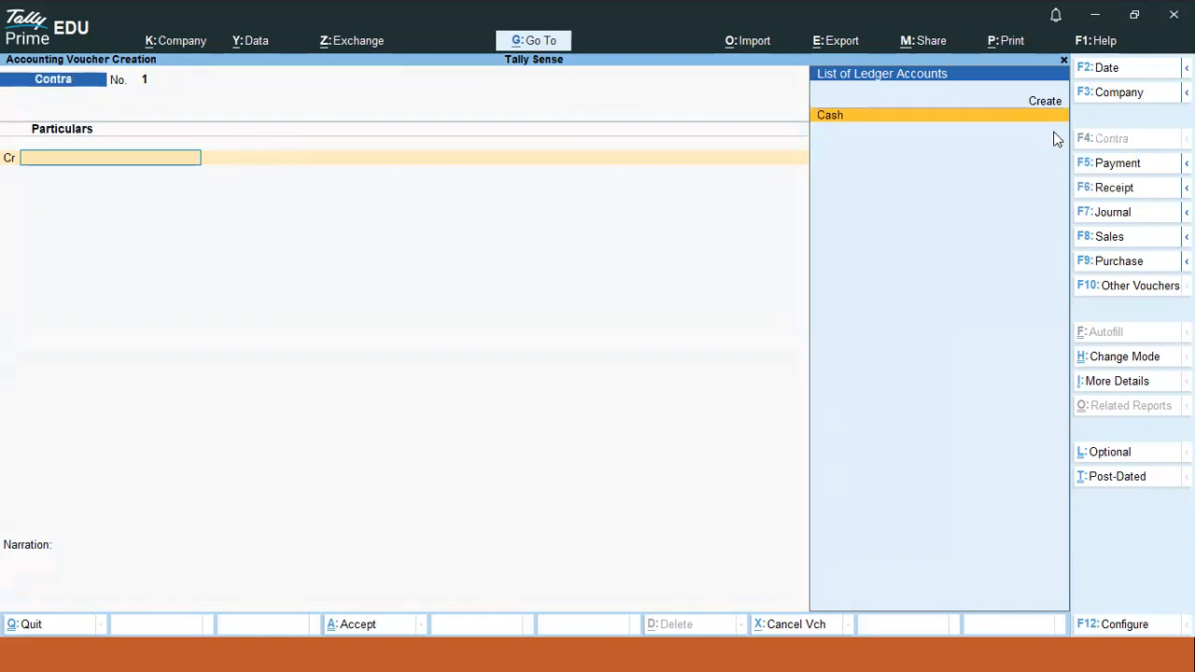
left_click(1098, 73)
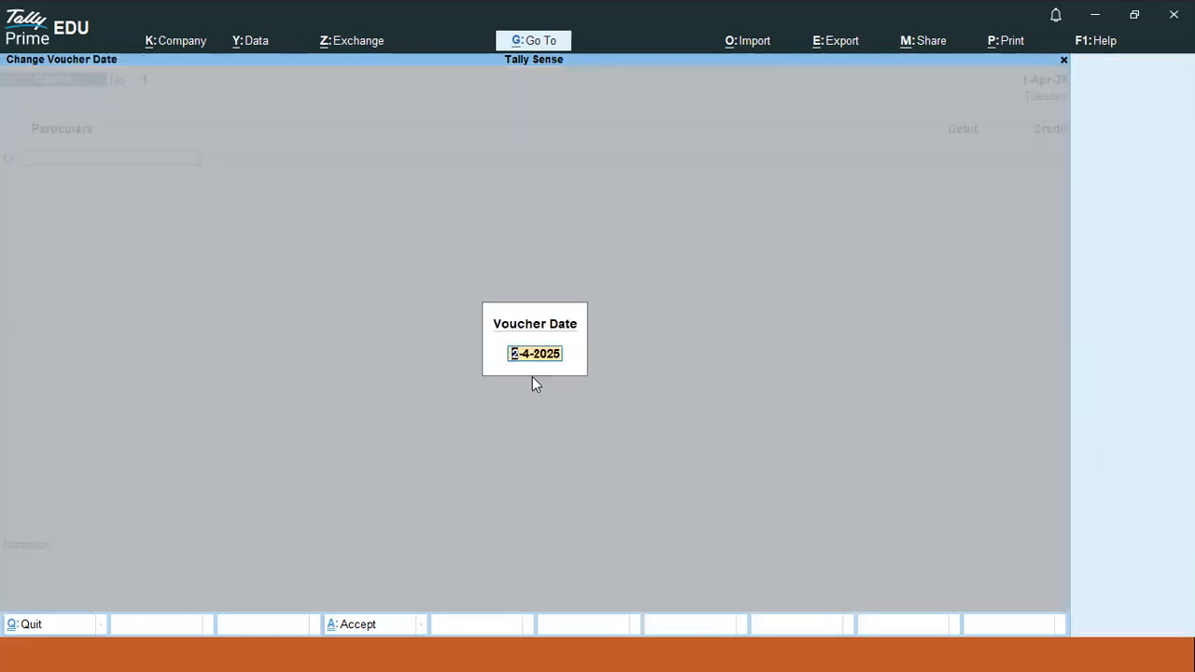
type("1-7")
key("Return")
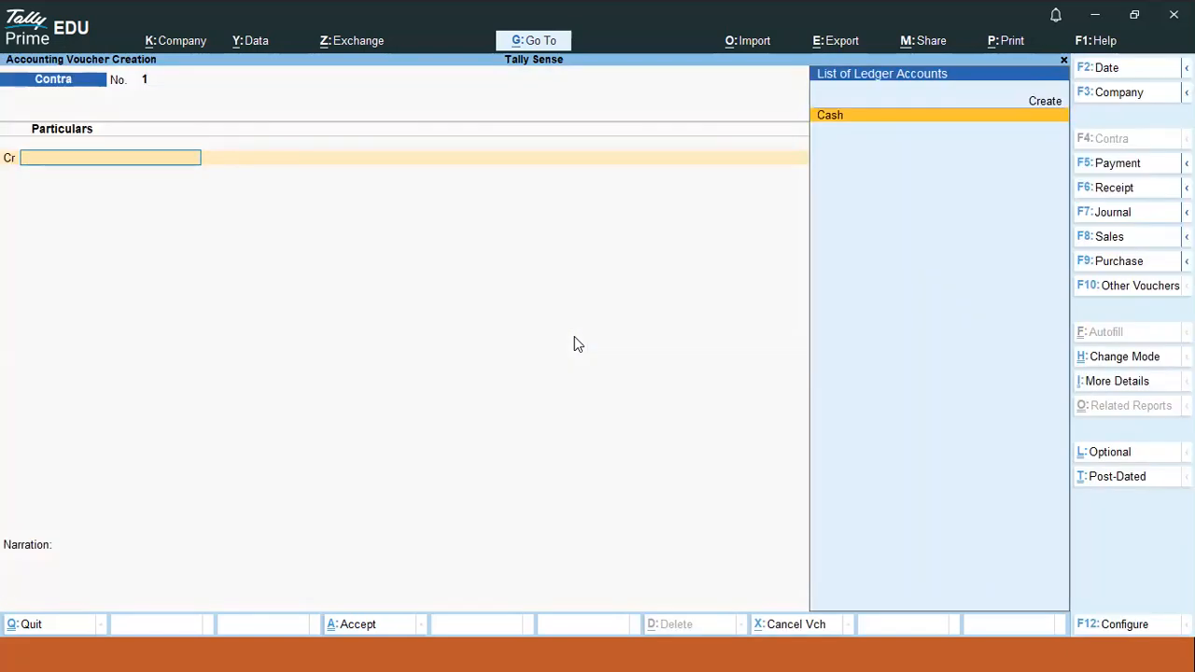
key("Return")
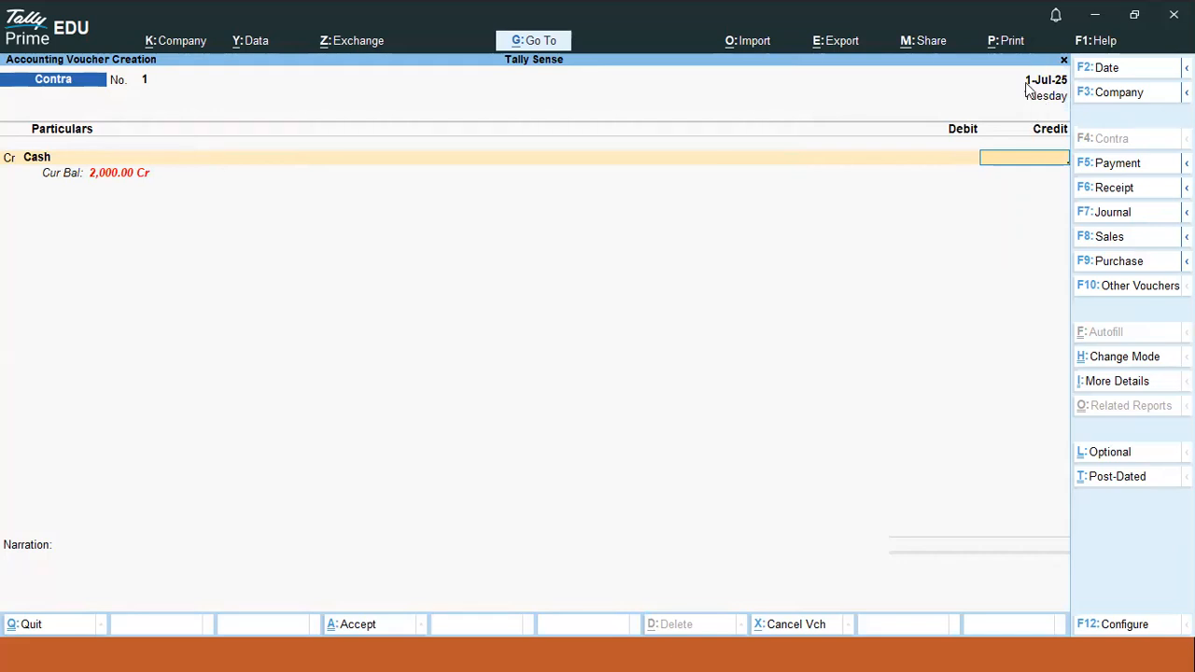
- Try 2 July 2025 as the Contra date, then reset it to 1-4-2025
left_click(1111, 70)
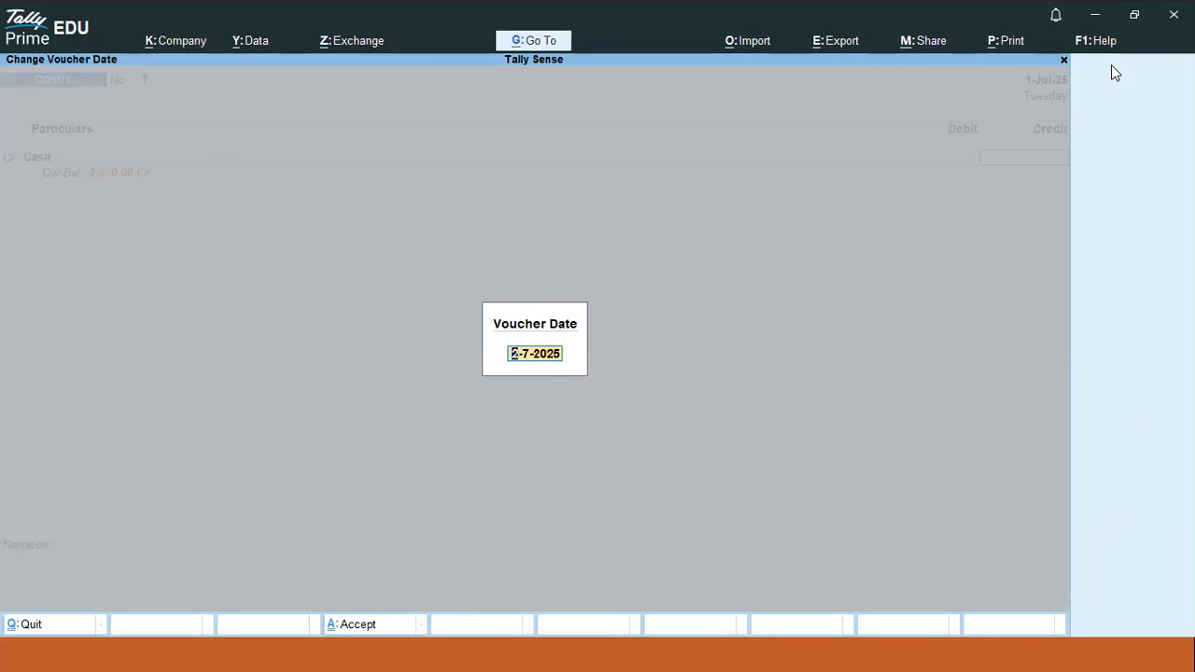
key("Return")
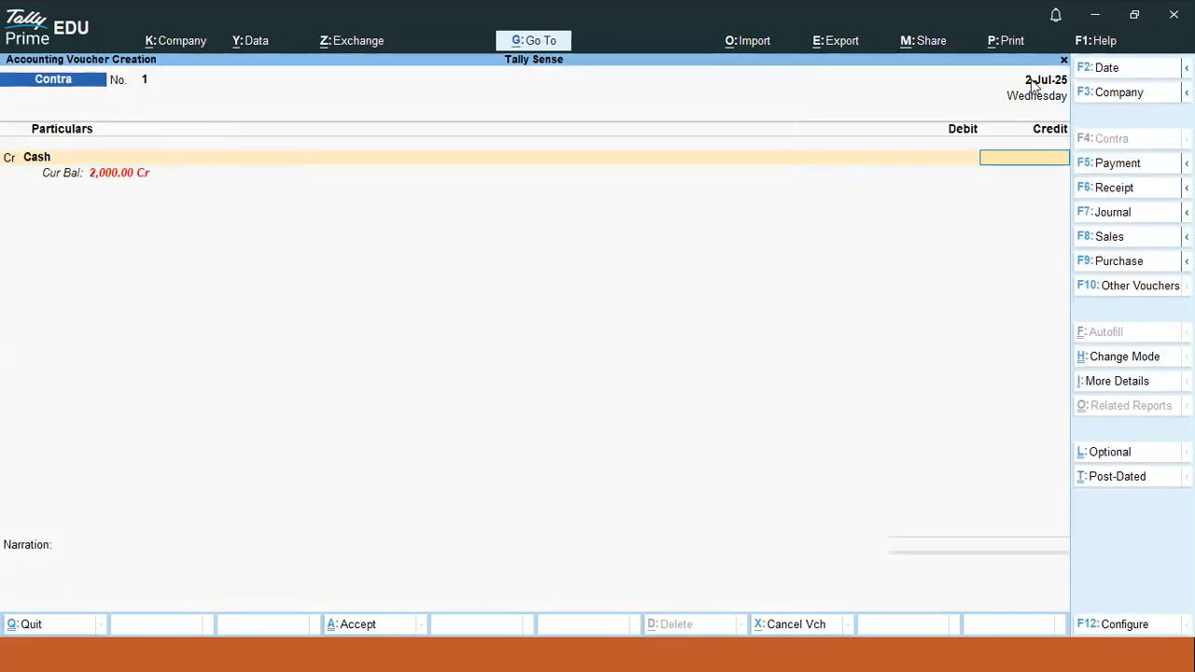
left_click(1108, 79)
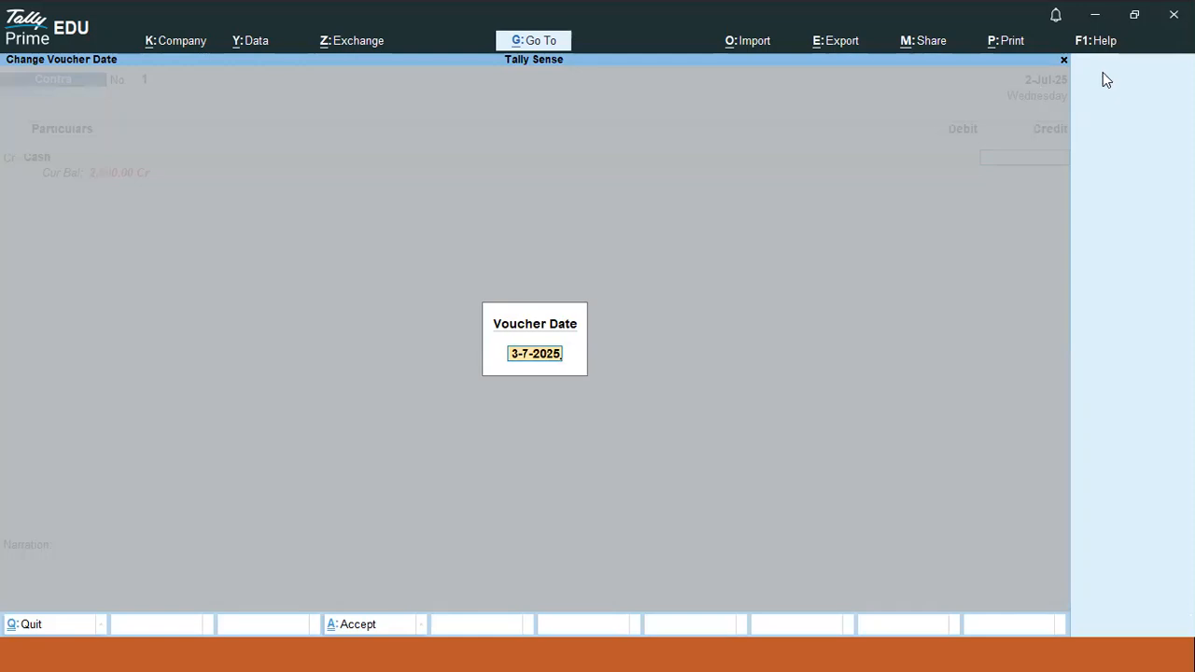
key("alt+Tab")
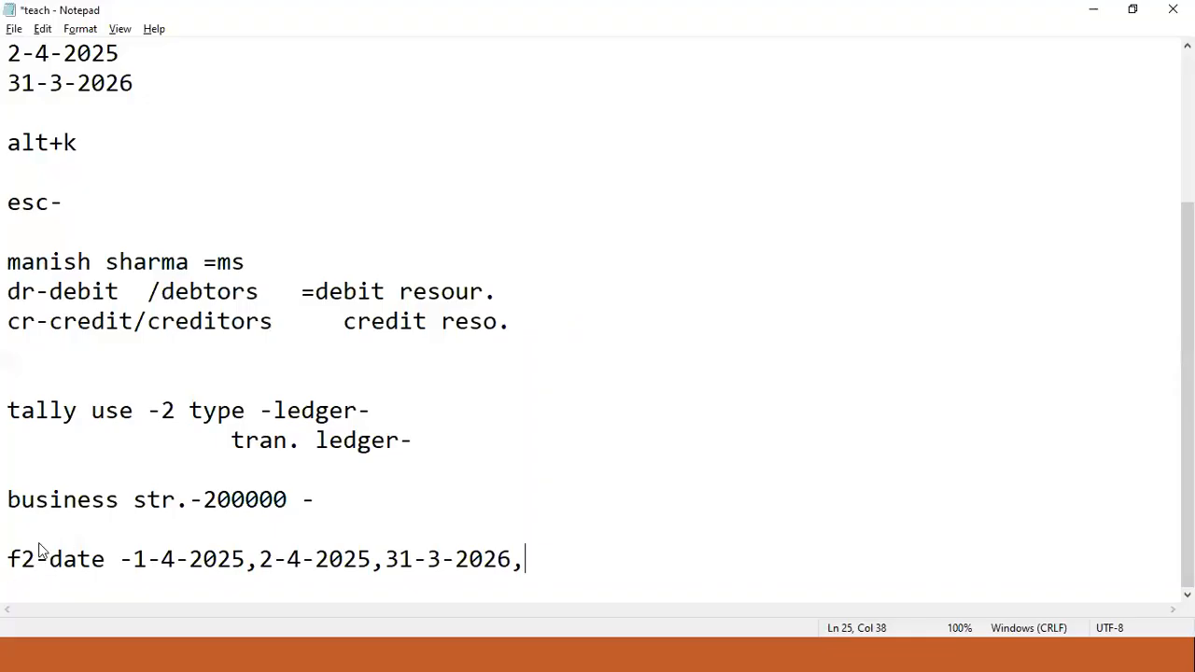
key("alt+Tab")
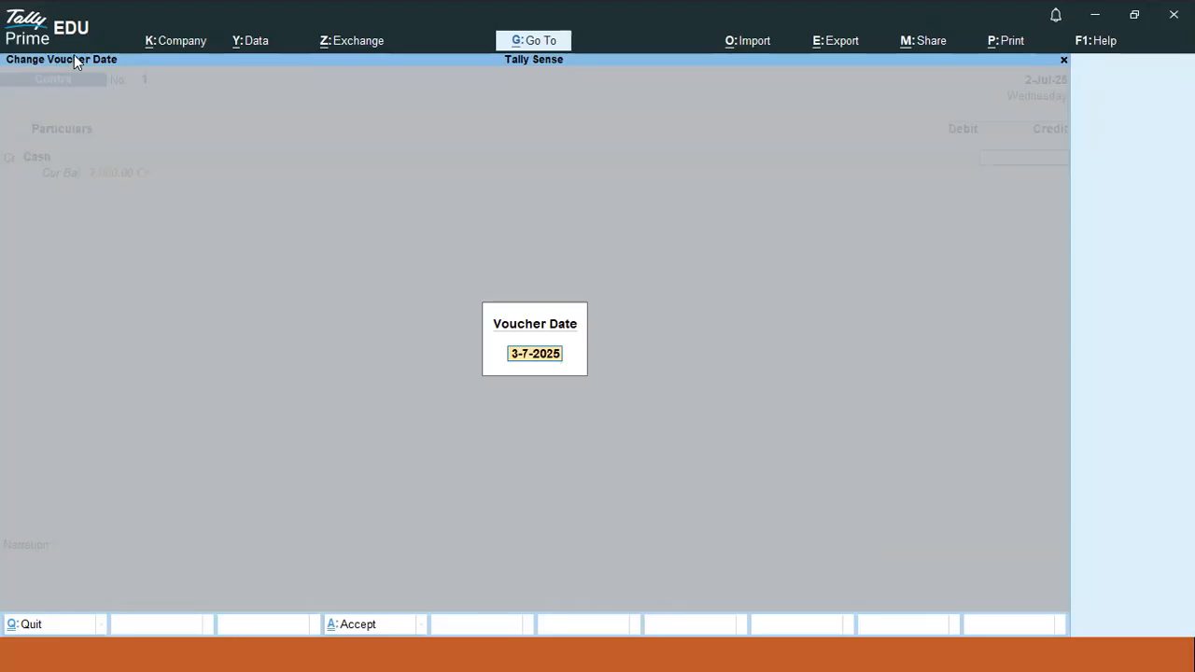
key("Escape")
key("Escape")
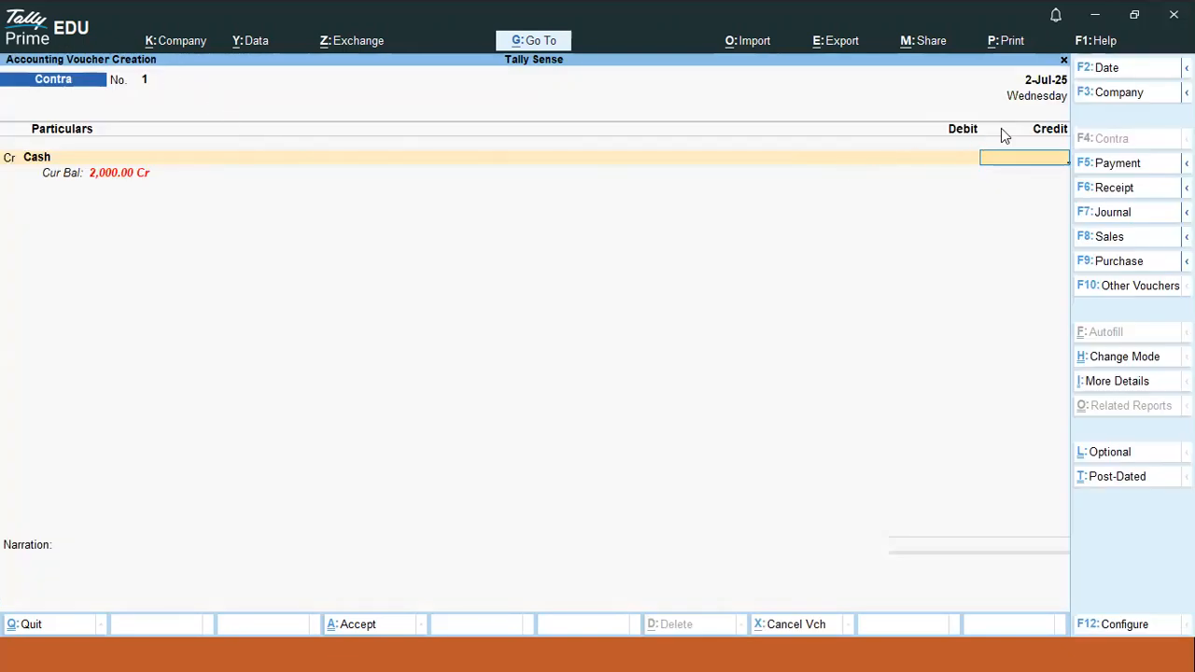
left_click(1119, 75)
type("1")
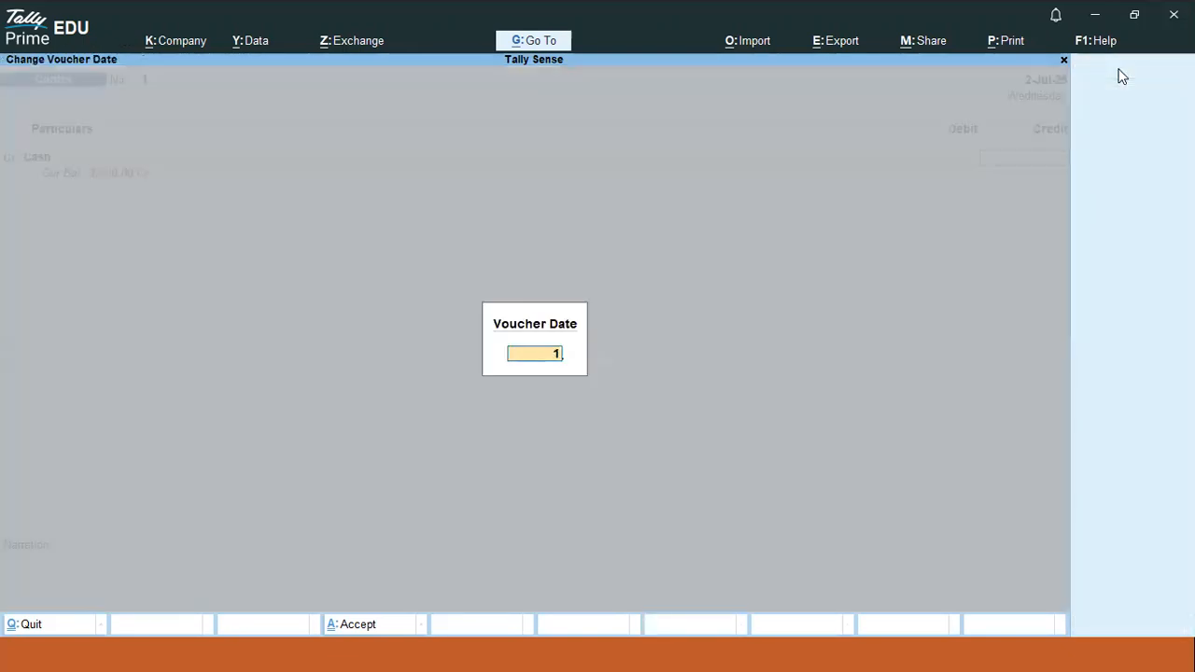
type("-4-2025")
key("Return")
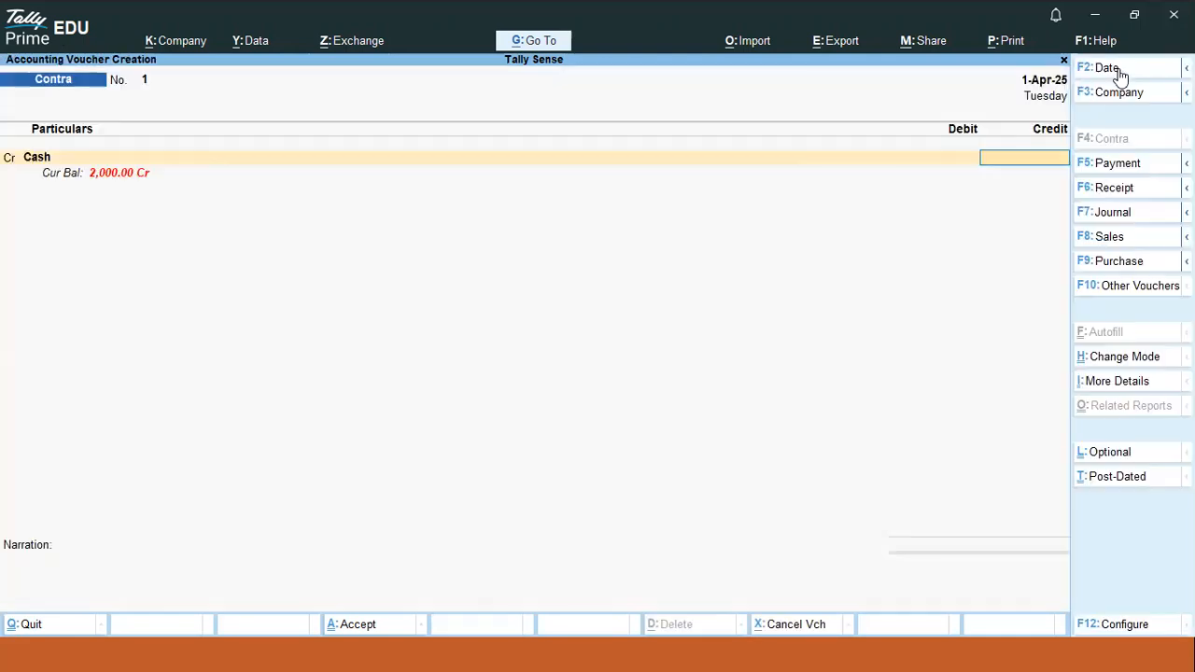
key("alt")
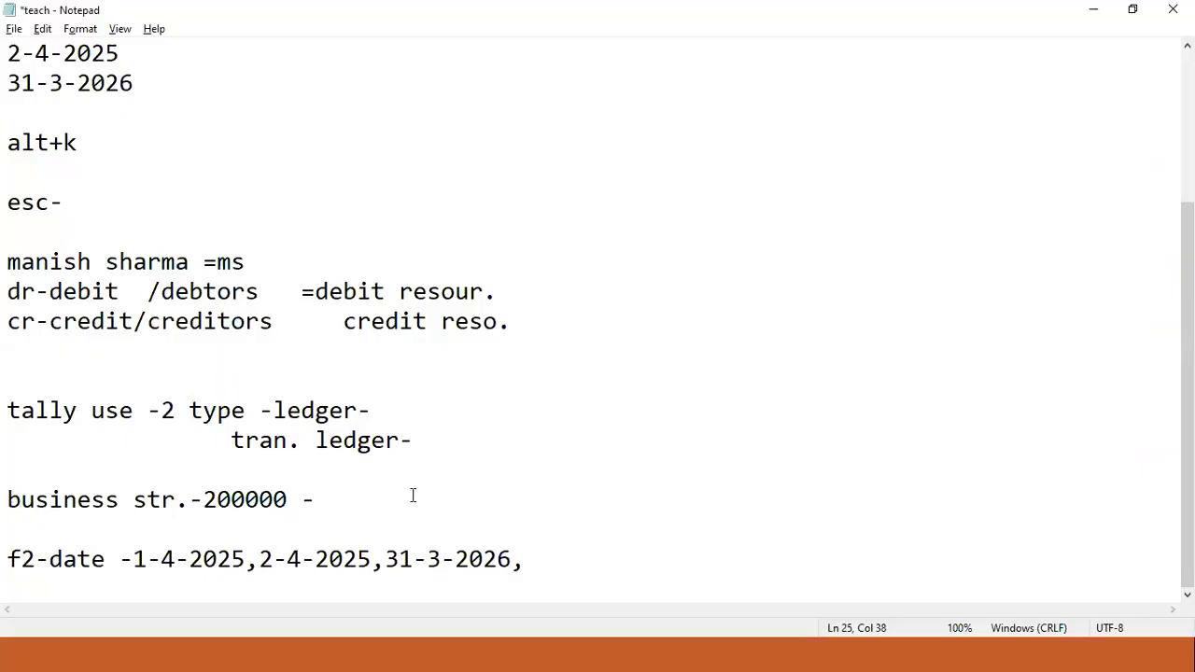
- Select the 'f2-date' note, then view and close Tally's company list without changes
key("alt+Tab")
left_click_drag(9, 560, 93, 567)
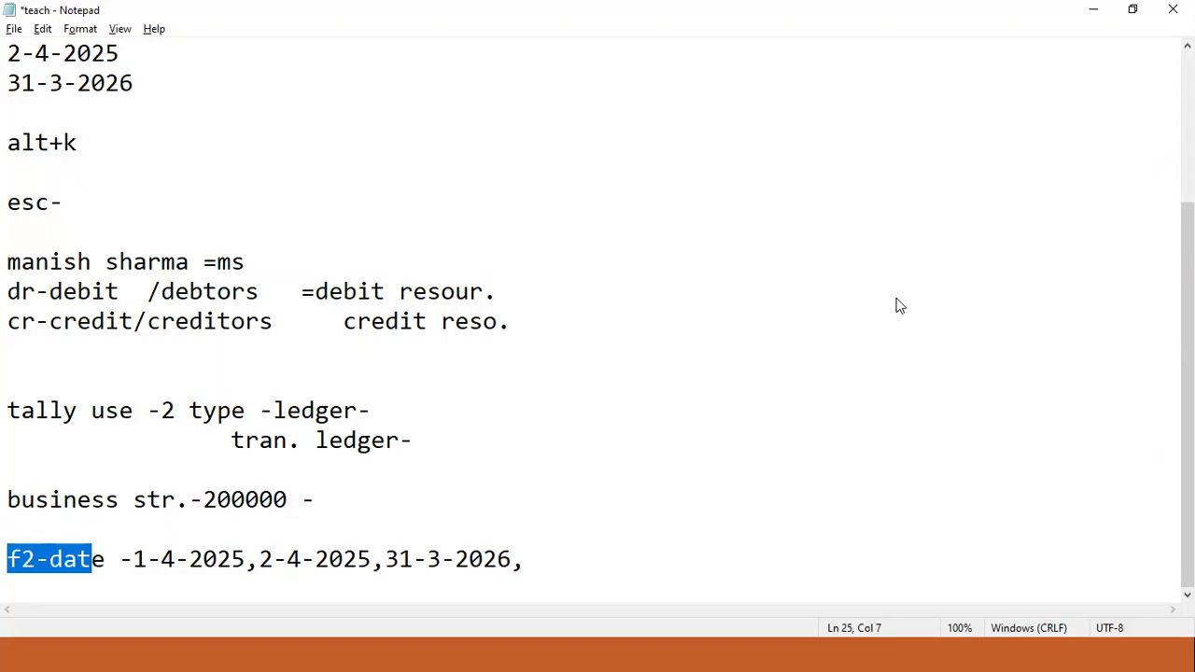
key("alt+Tab")
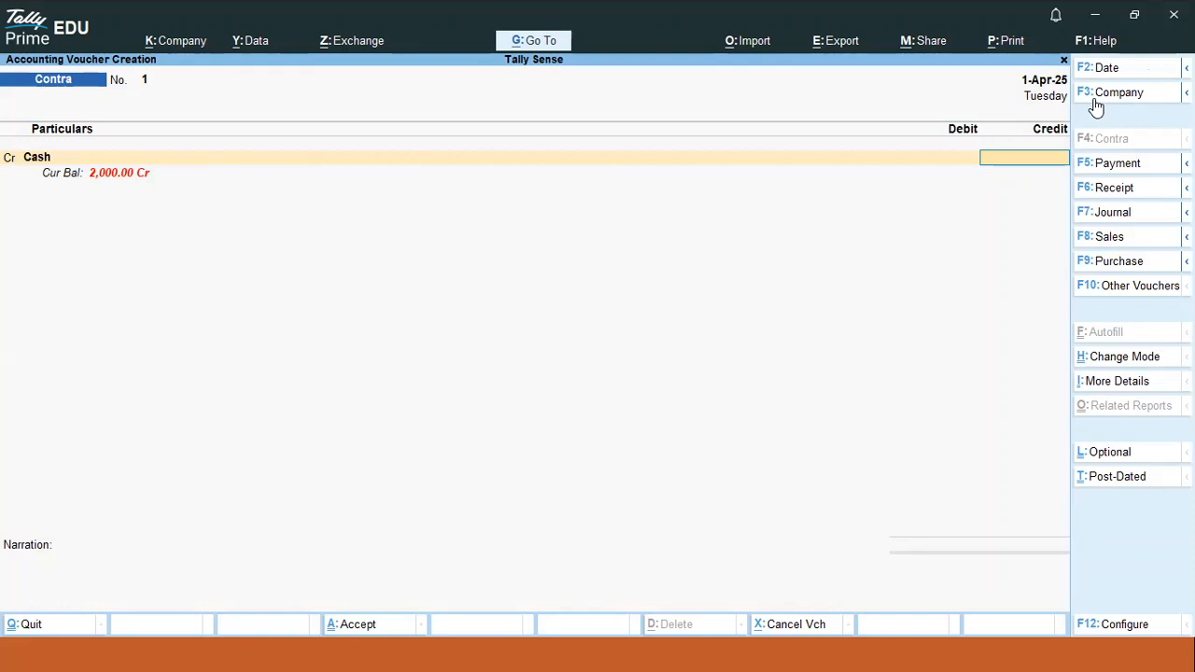
left_click(1111, 93)
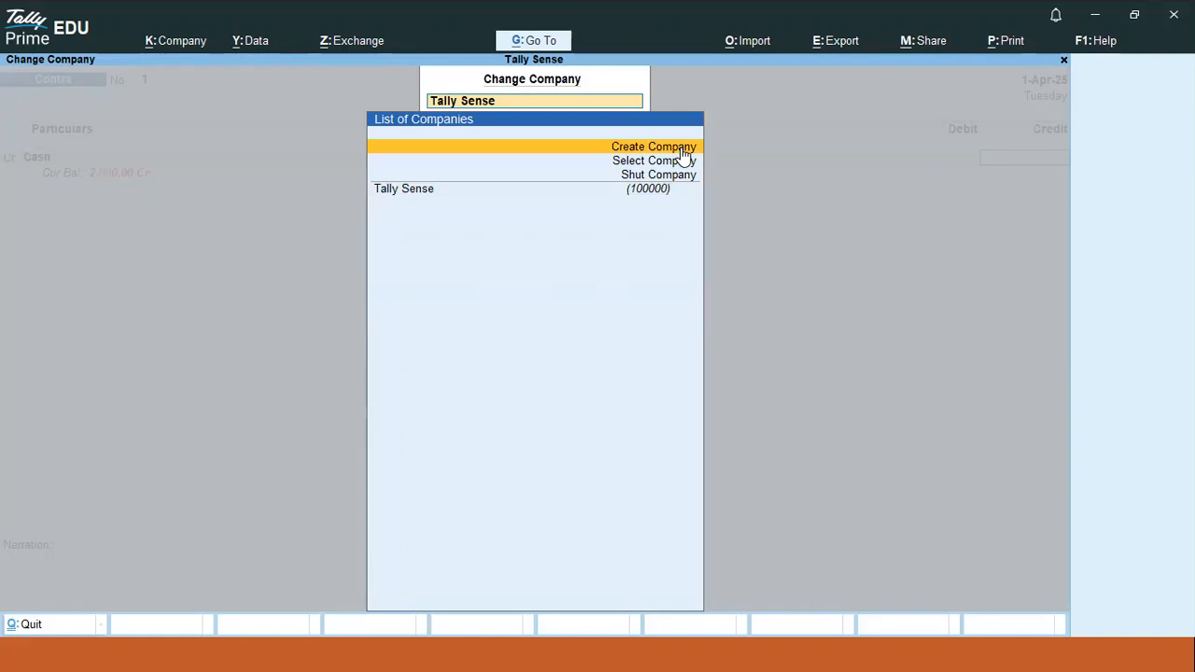
key("Down")
key("Down")
key("Up")
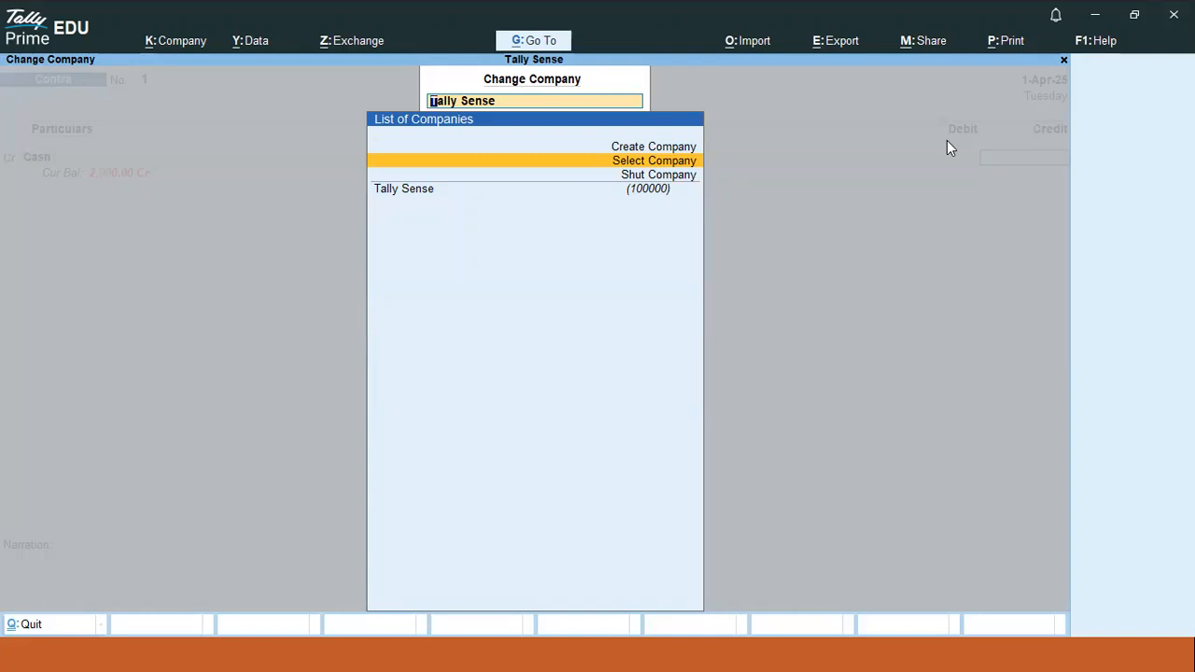
key("Escape")
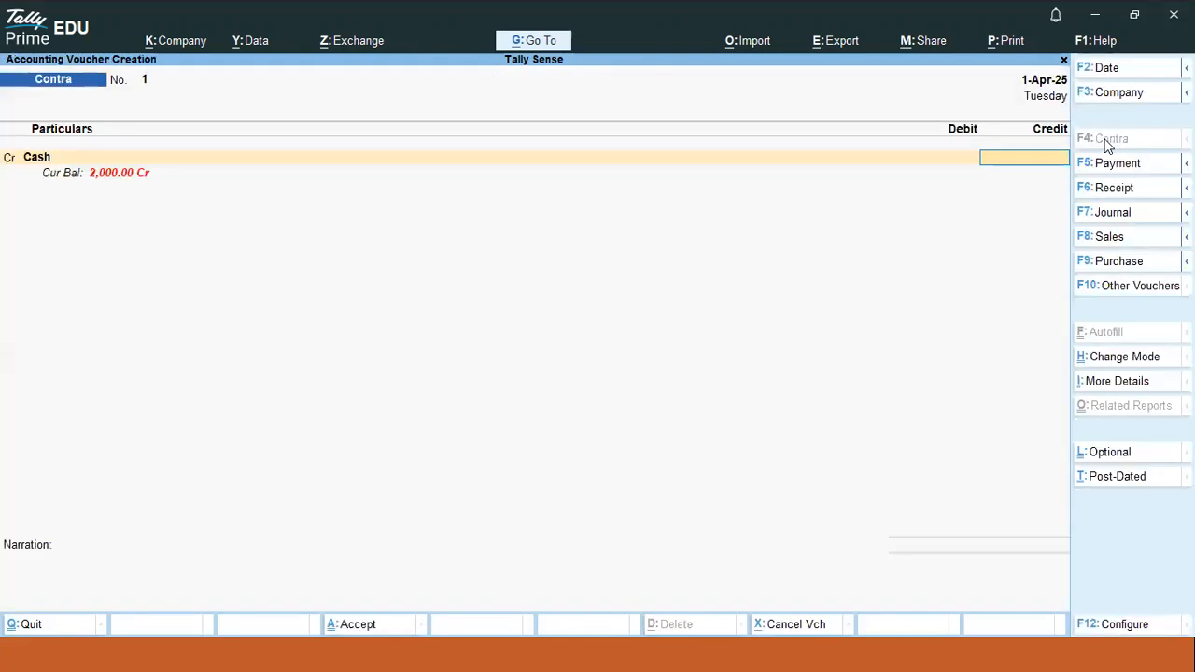
- Cycle the voucher through Purchase, Contra, Payment, Receipt, Journal, Sales and back to Purchase
left_click(1095, 263)
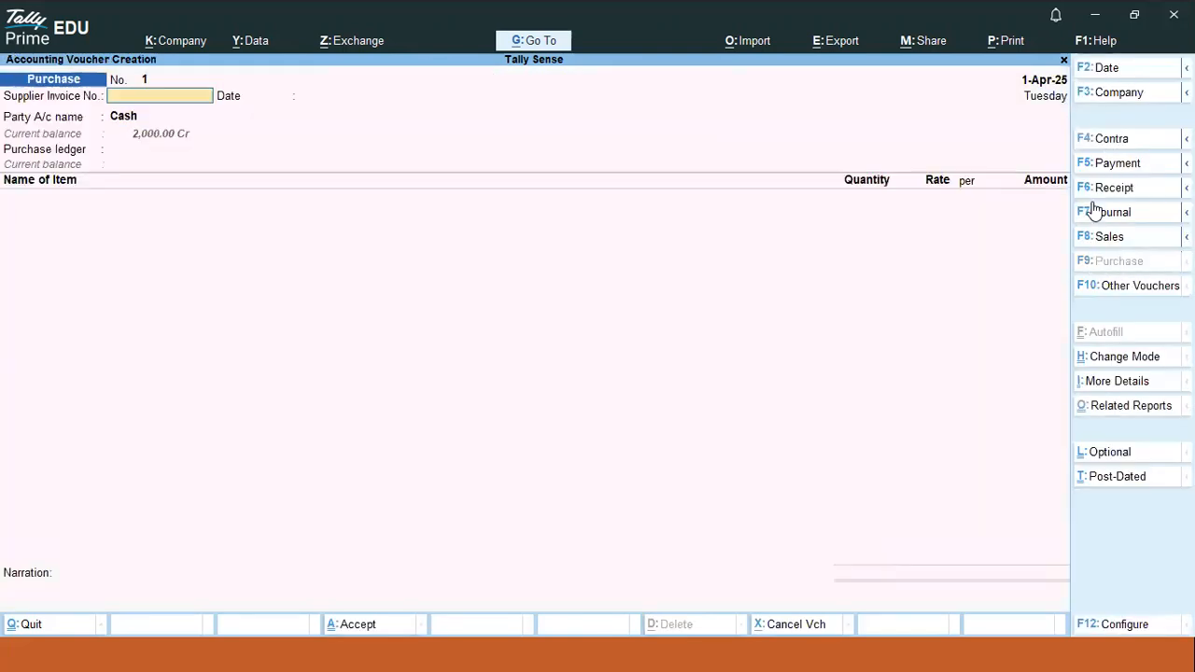
left_click(1108, 140)
left_click(1114, 165)
left_click(1112, 189)
left_click(1107, 215)
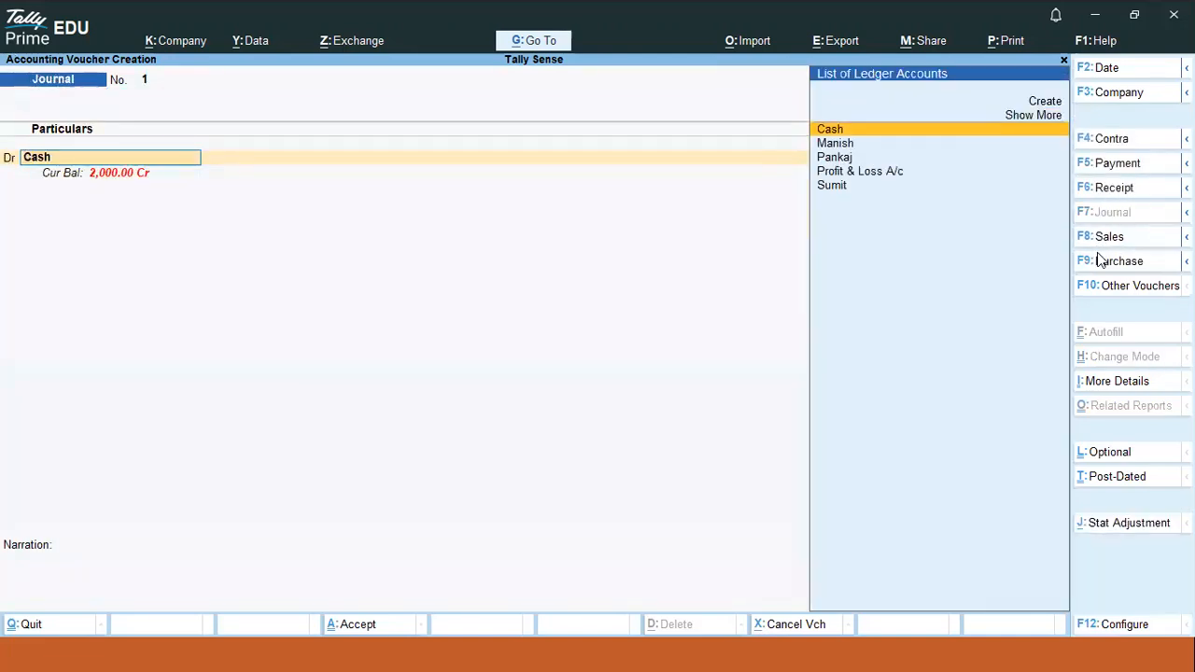
left_click(1107, 238)
left_click(1107, 261)
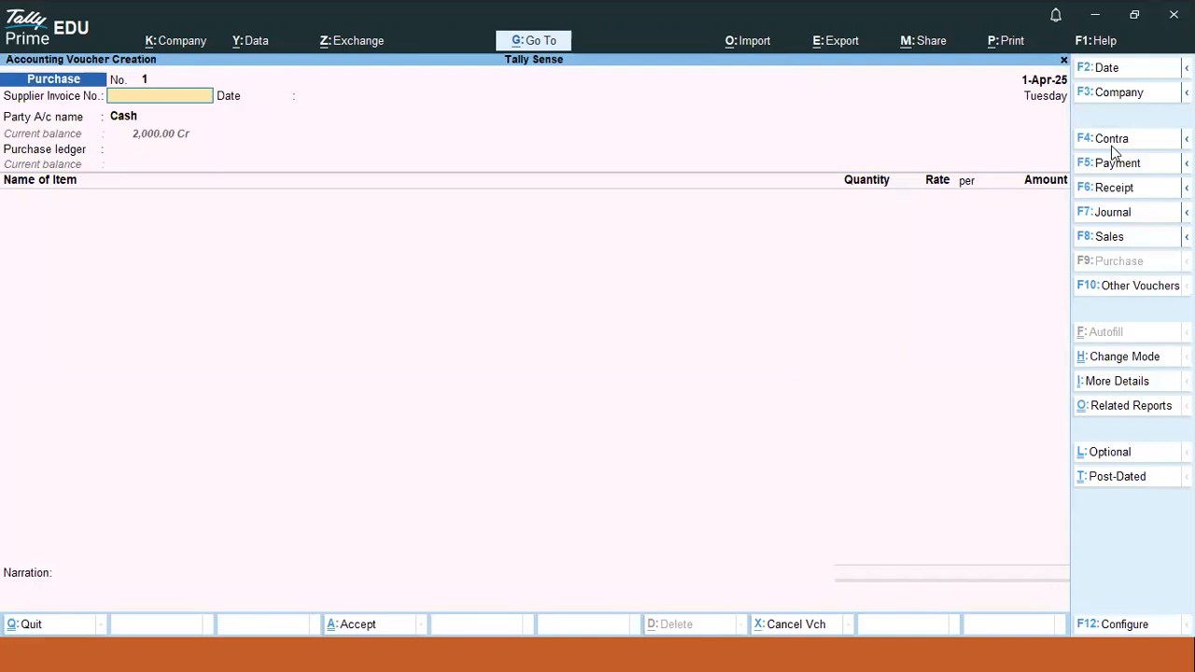
- View and close the other voucher types list, keeping the Purchase voucher open
left_click(1111, 295)
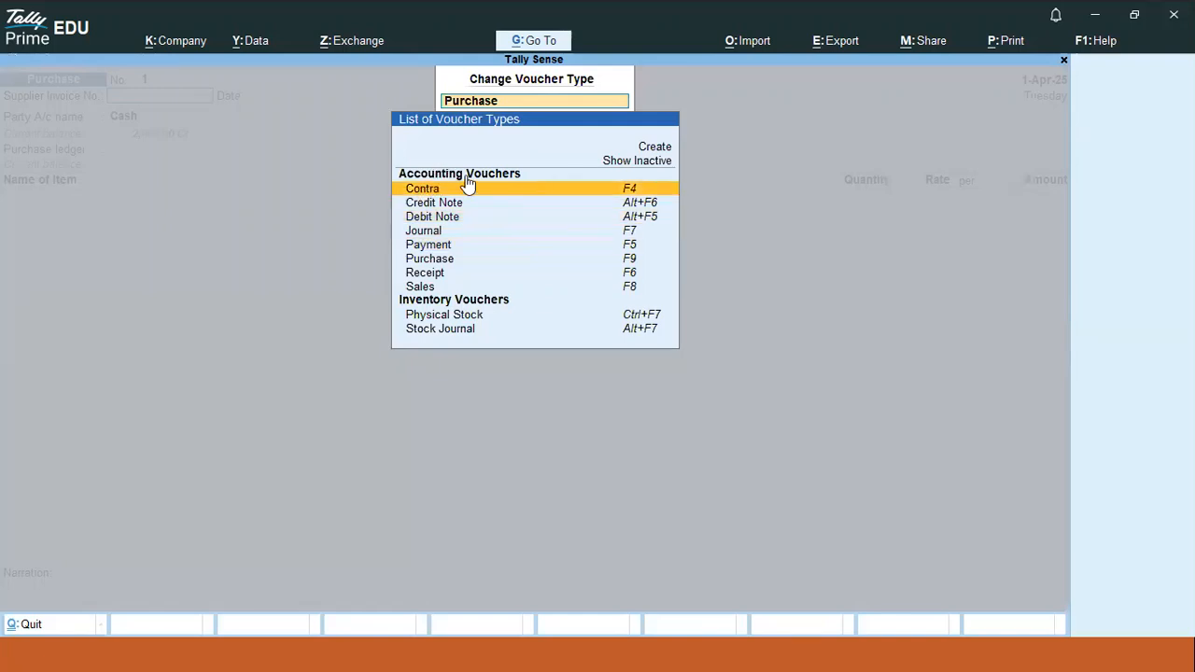
key("Escape")
key("Escape")
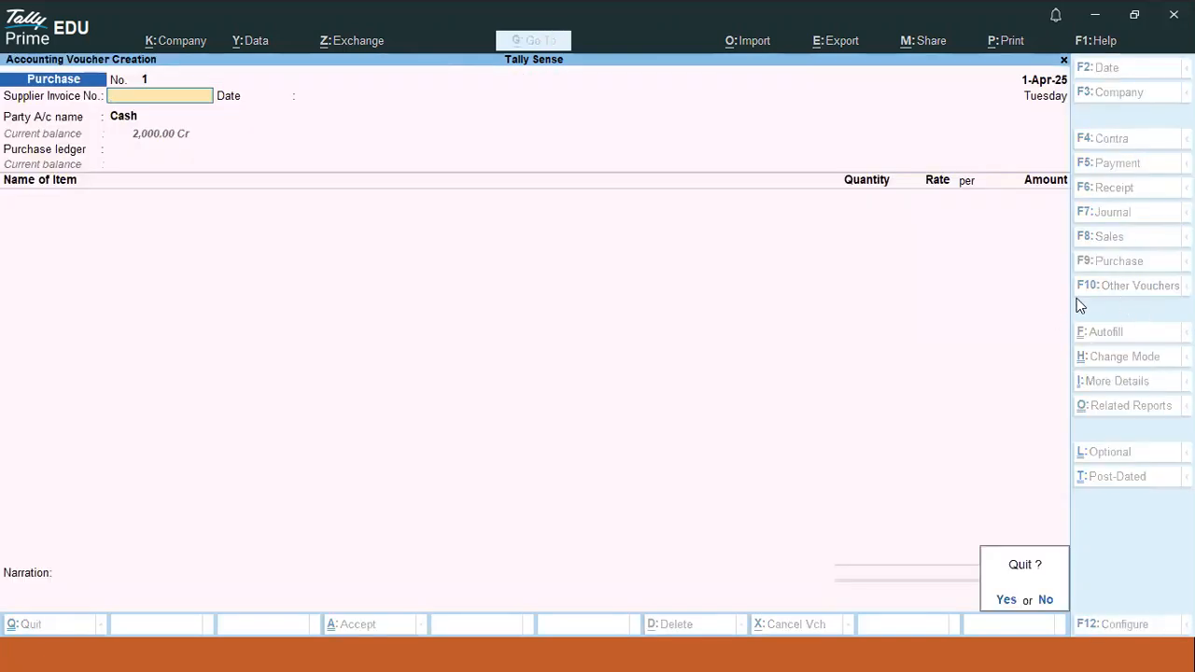
key("n")
left_click(1103, 286)
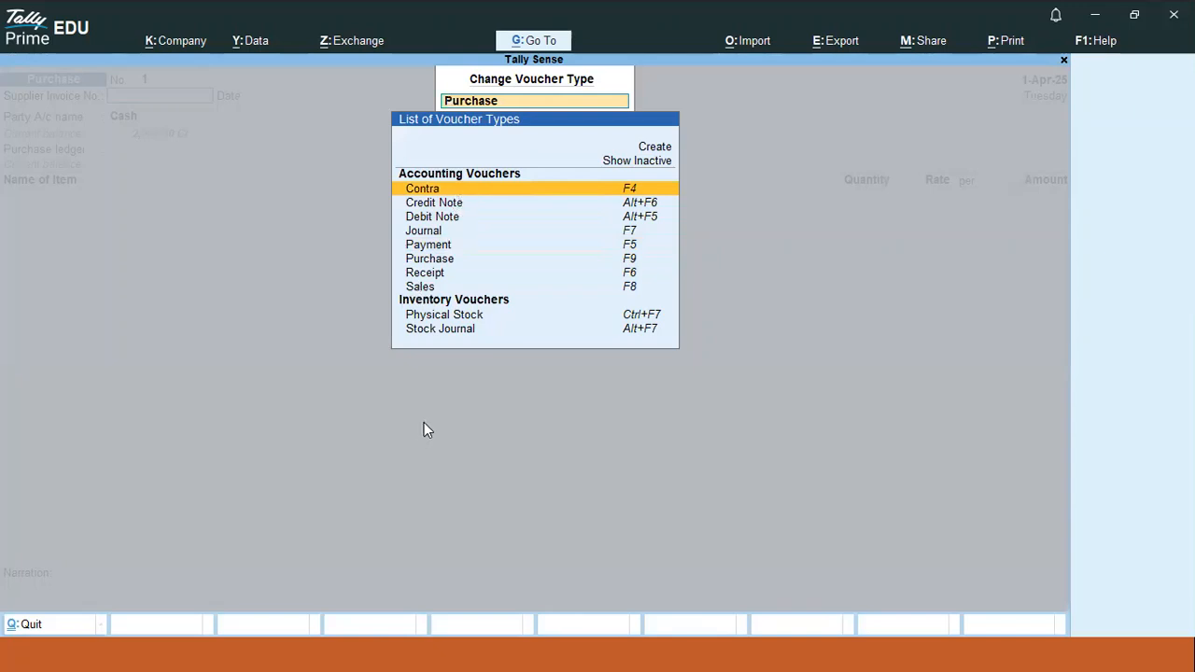
key("Escape")
key("Escape")
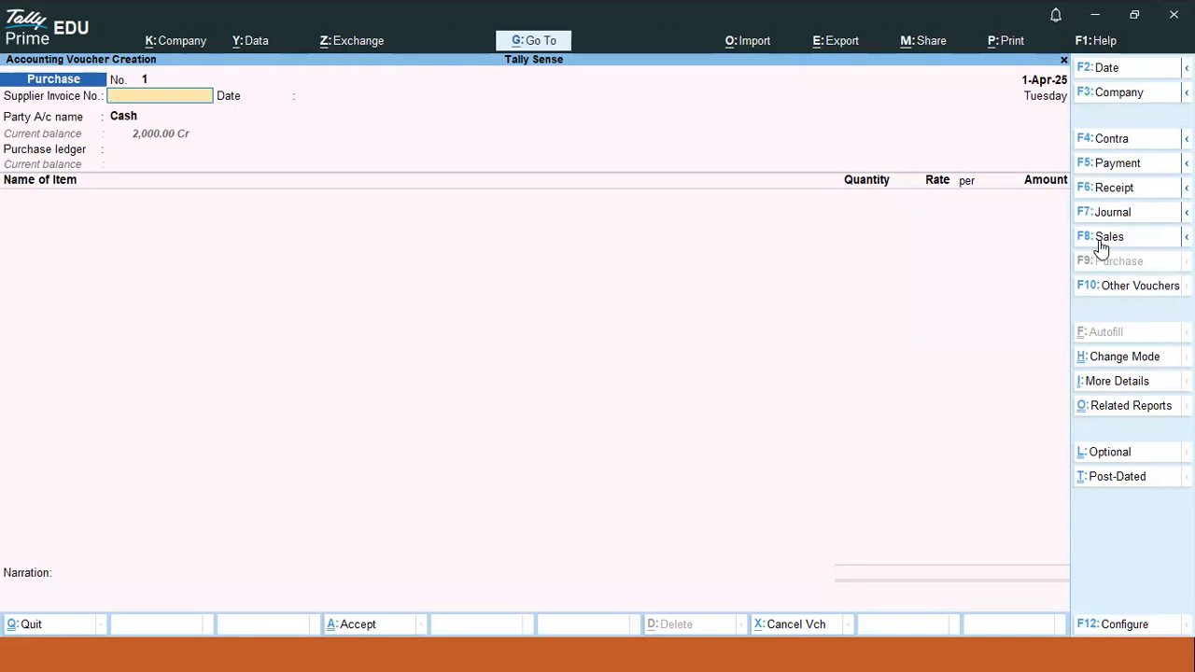
- Switch through Sales, Payment, Receipt, Purchase, Sales, Journal, Receipt, then quit to the Gateway
left_click(1100, 240)
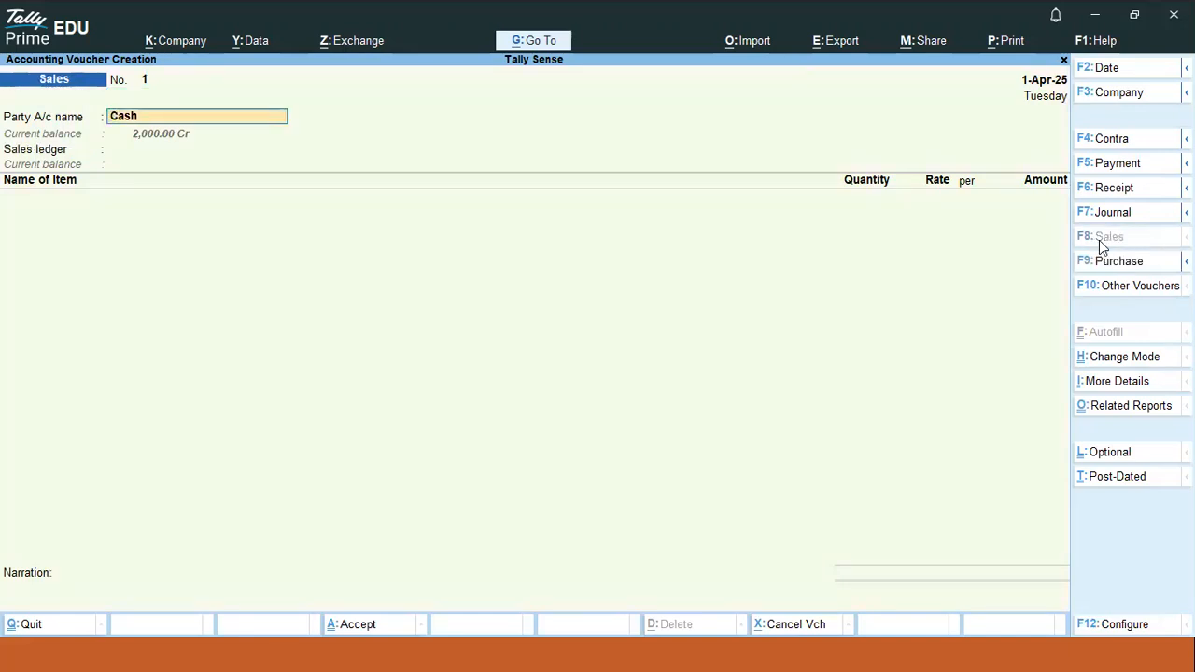
left_click(1111, 166)
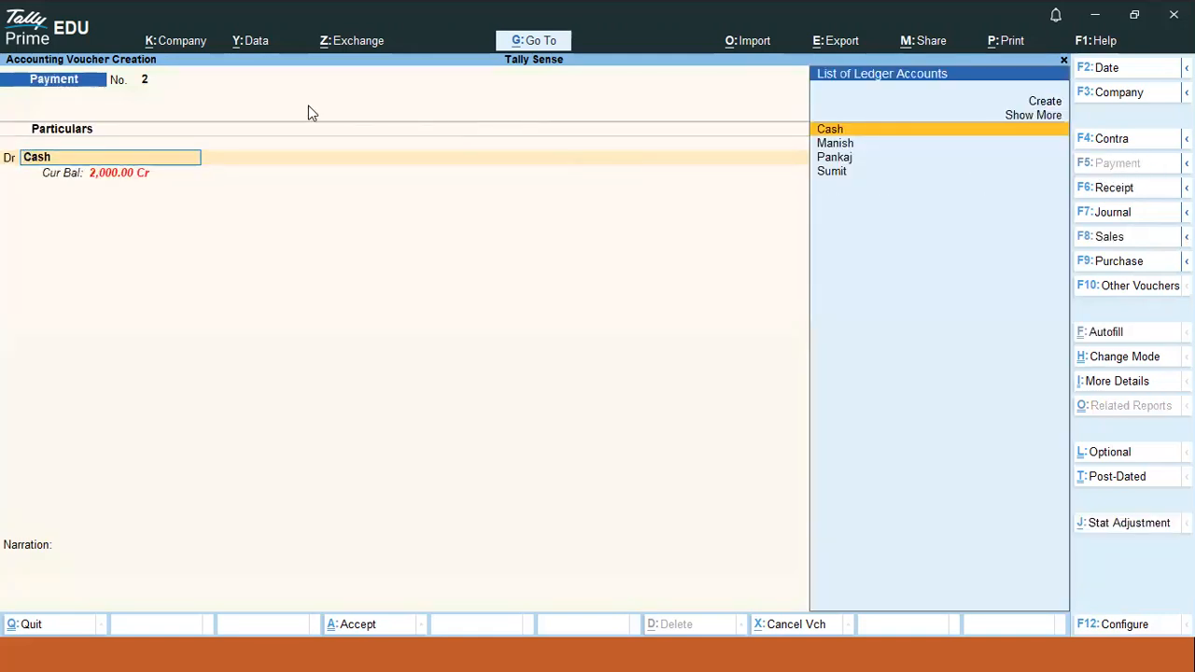
left_click(1129, 186)
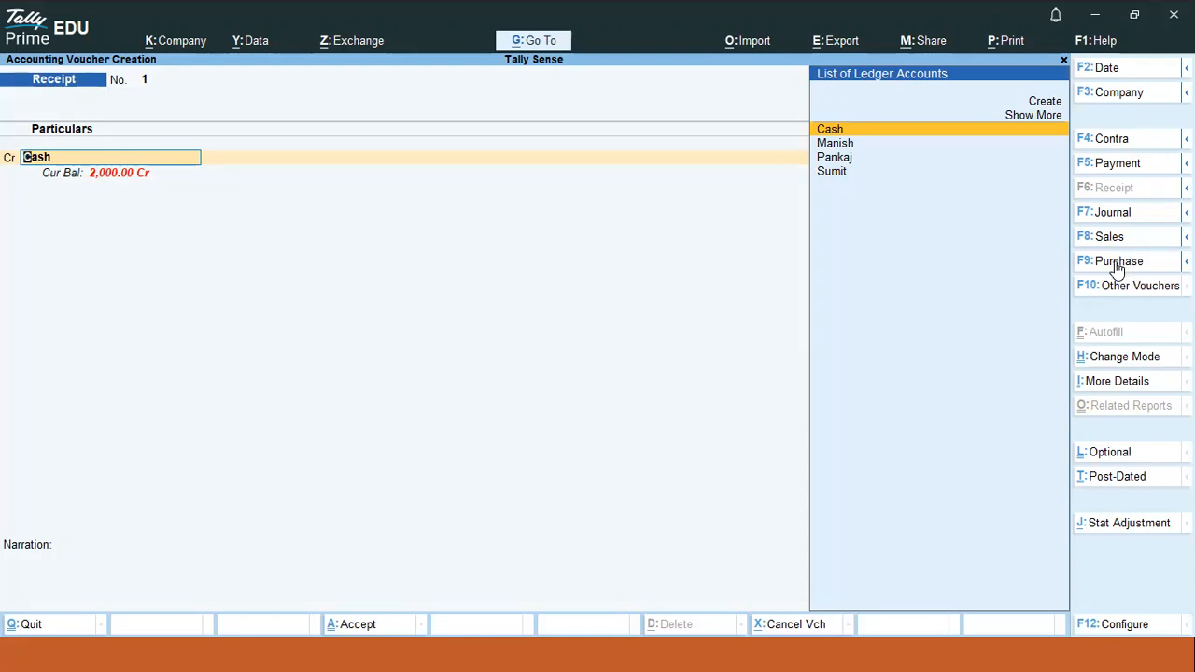
left_click(1118, 265)
left_click(1111, 239)
left_click(1120, 213)
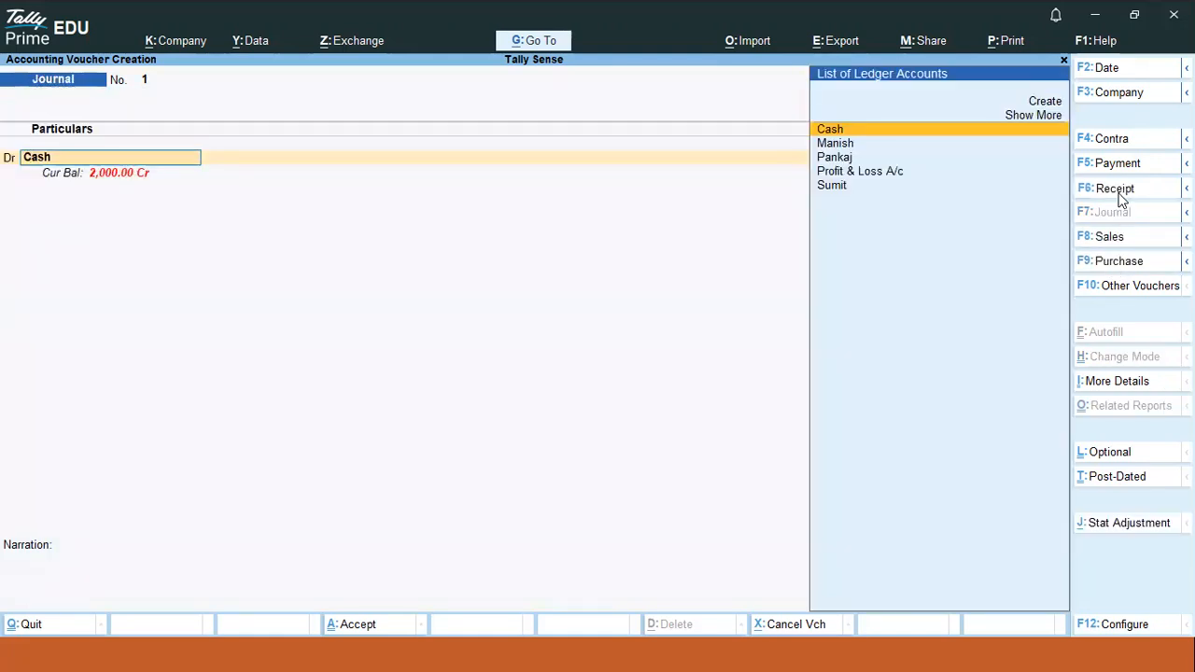
left_click(1119, 188)
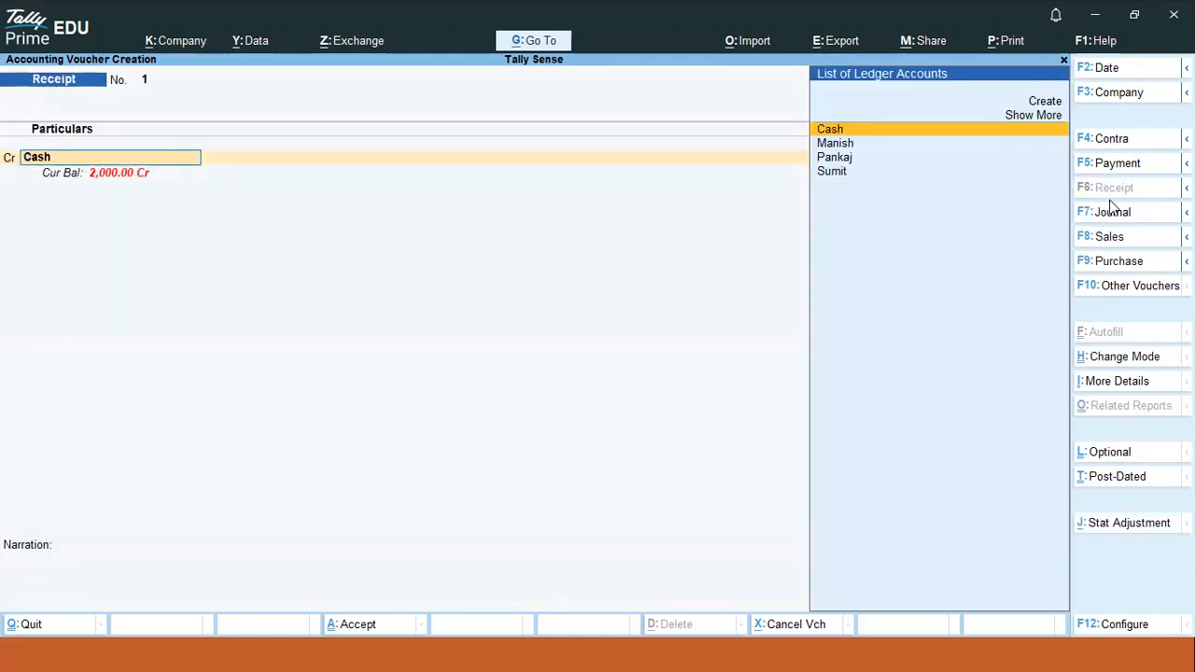
key("Escape")
key("Escape")
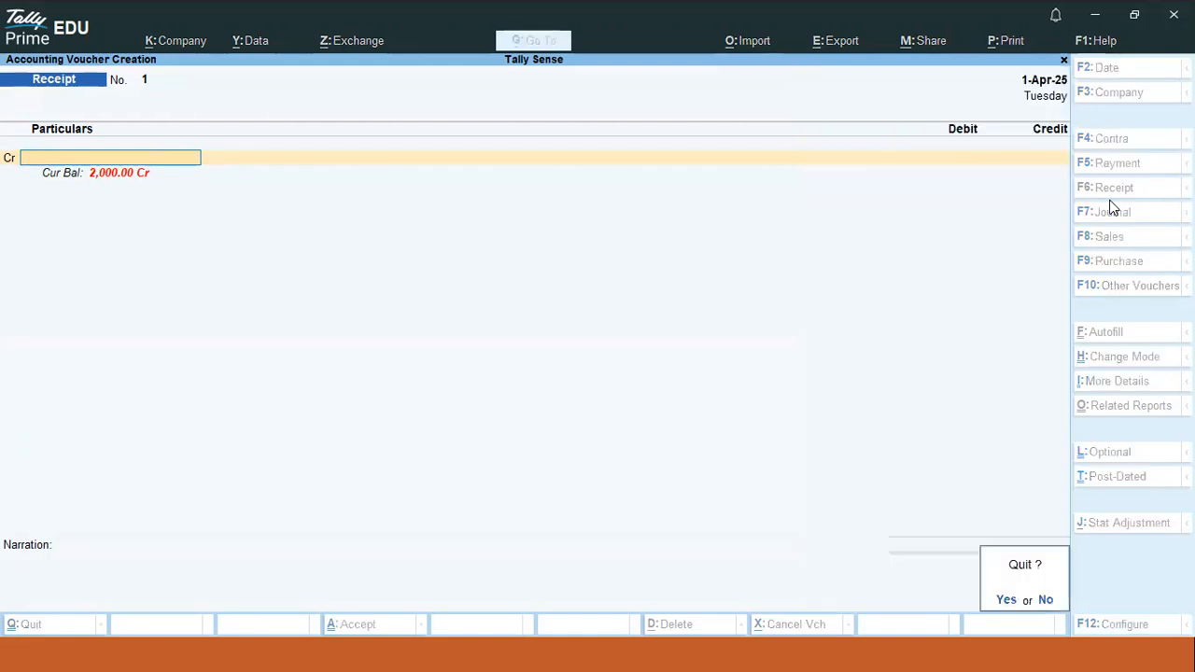
key("Return")
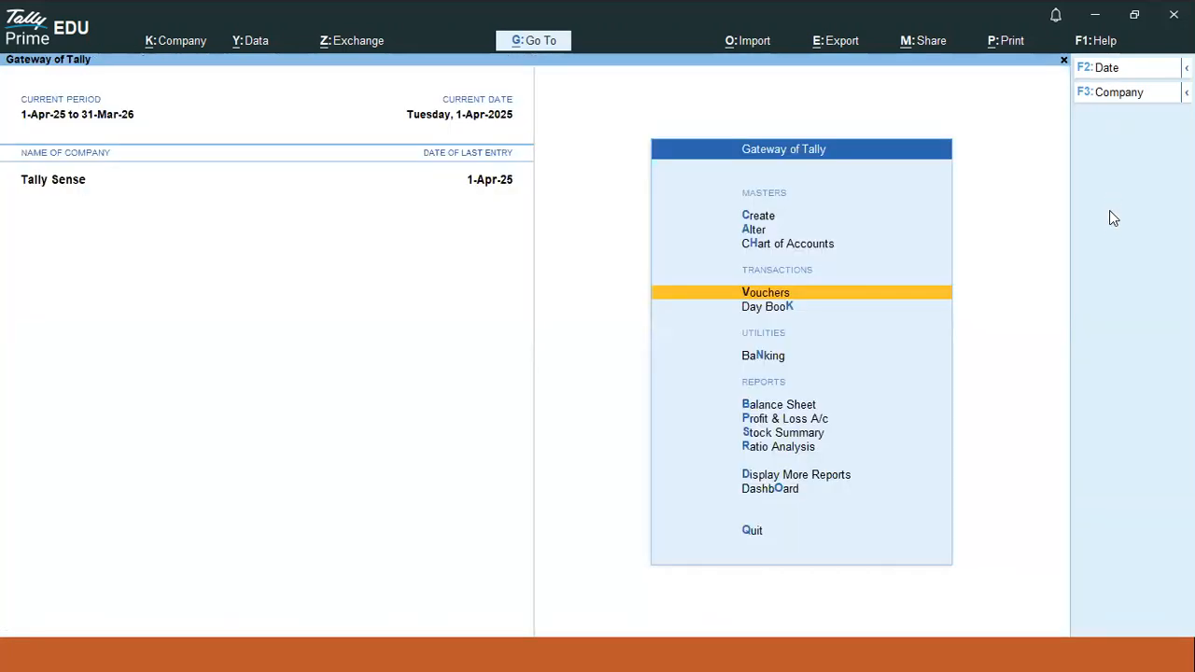
- Highlight the 'business str.-200000 -' note in Notepad, then return to TallyPrime
key("alt+Tab")
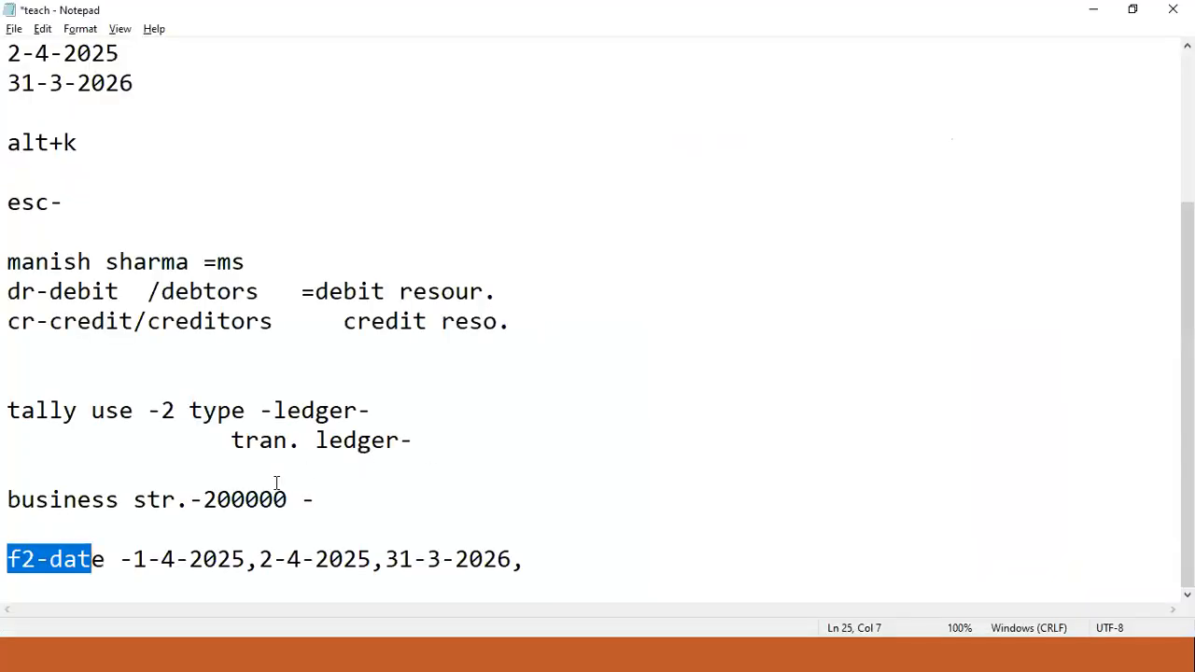
left_click_drag(316, 499, 7, 495)
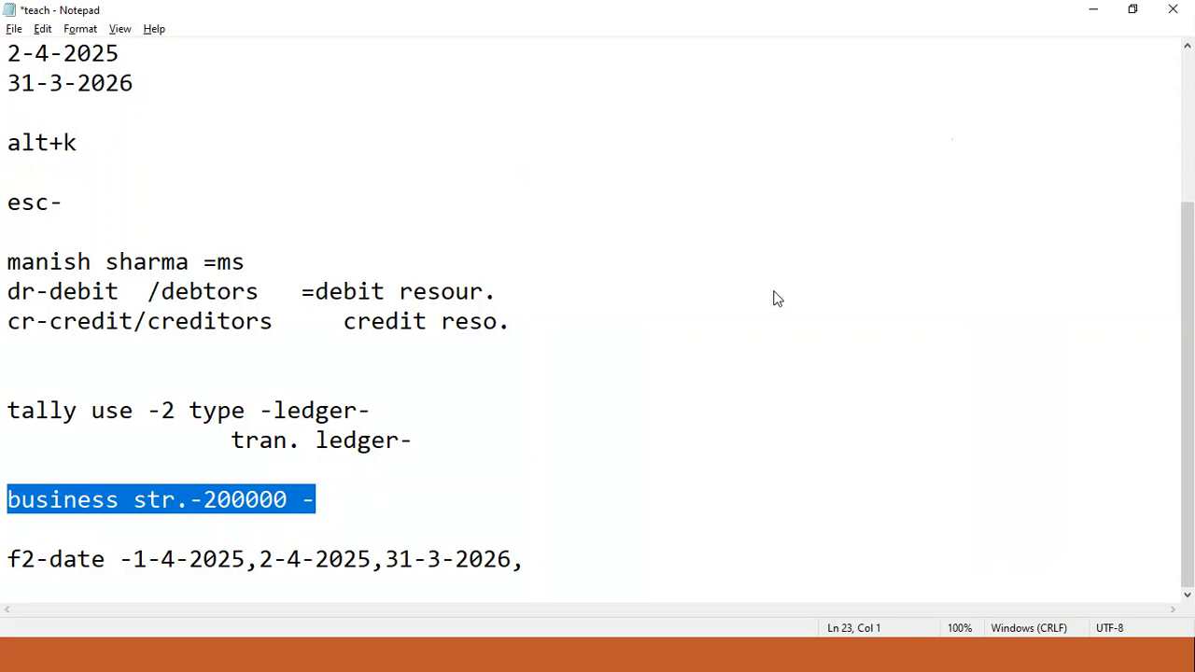
key("alt+Tab")
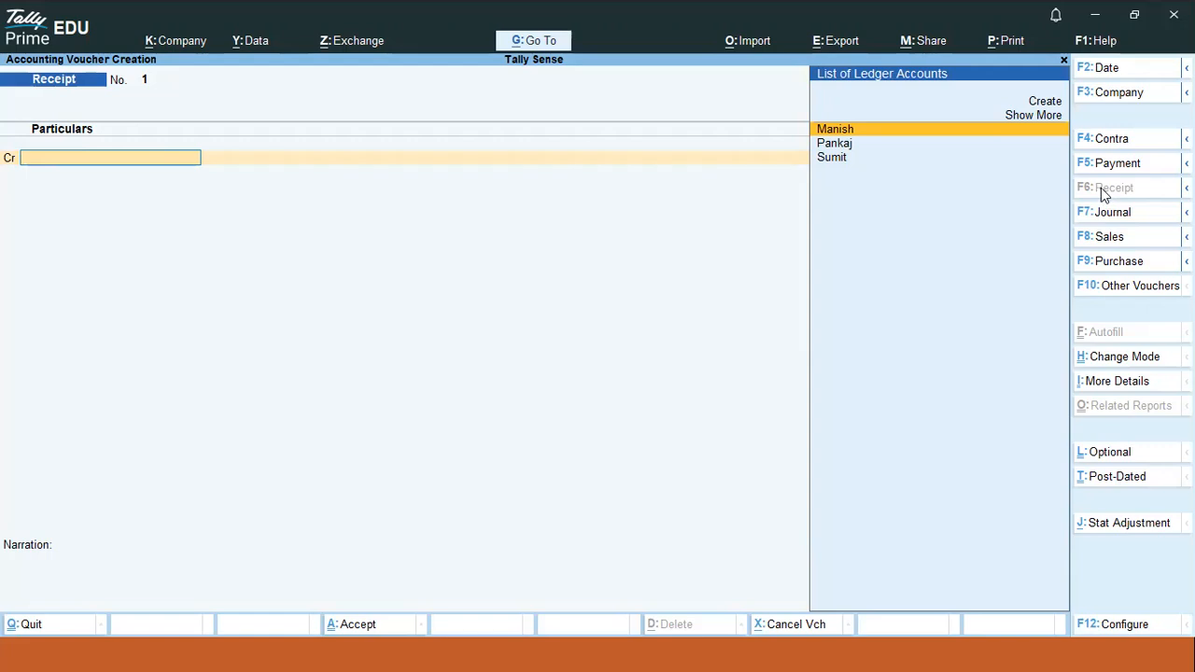
key("Page_Up")
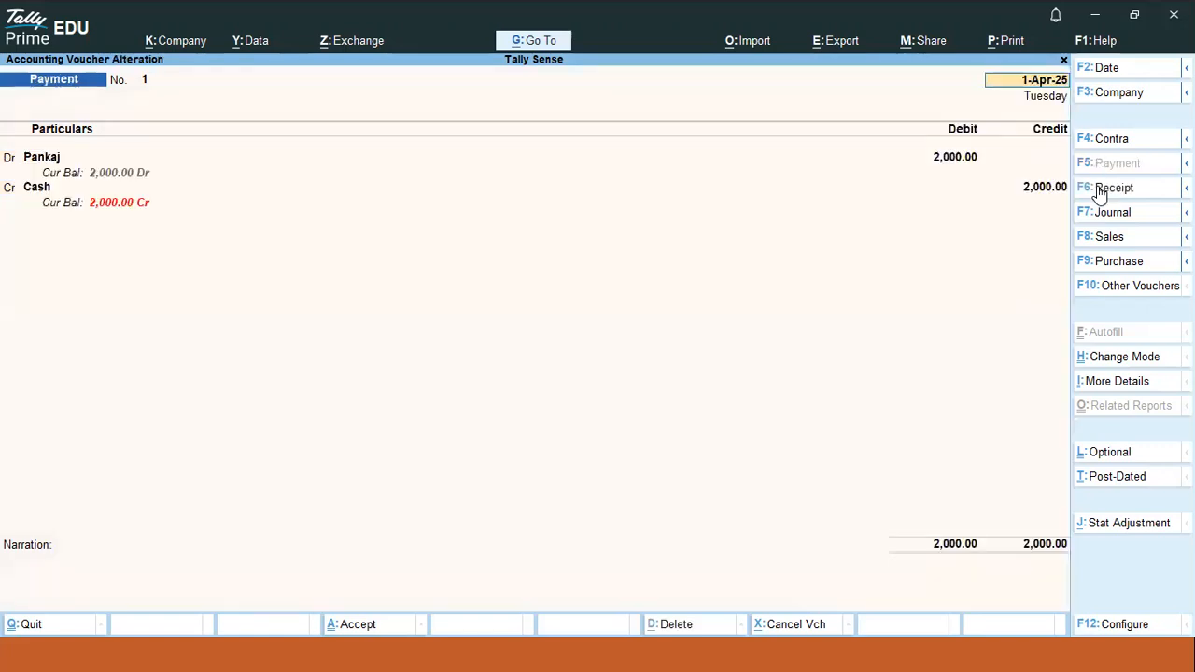
key("alt+d")
key("Return")
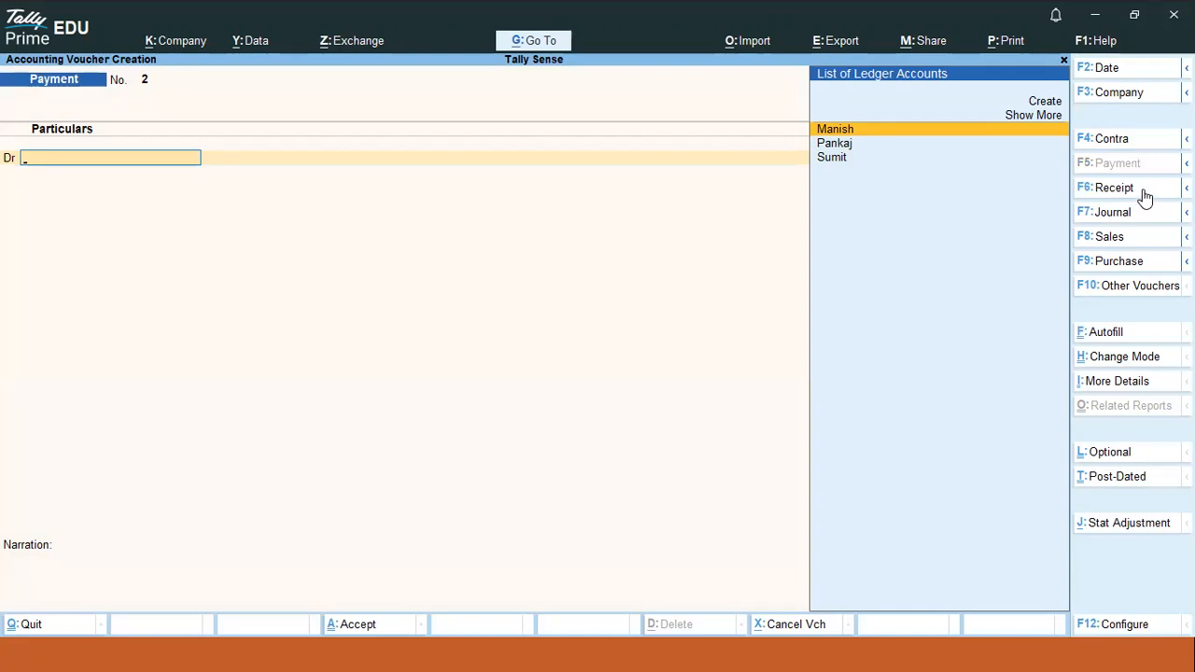
left_click(1143, 190)
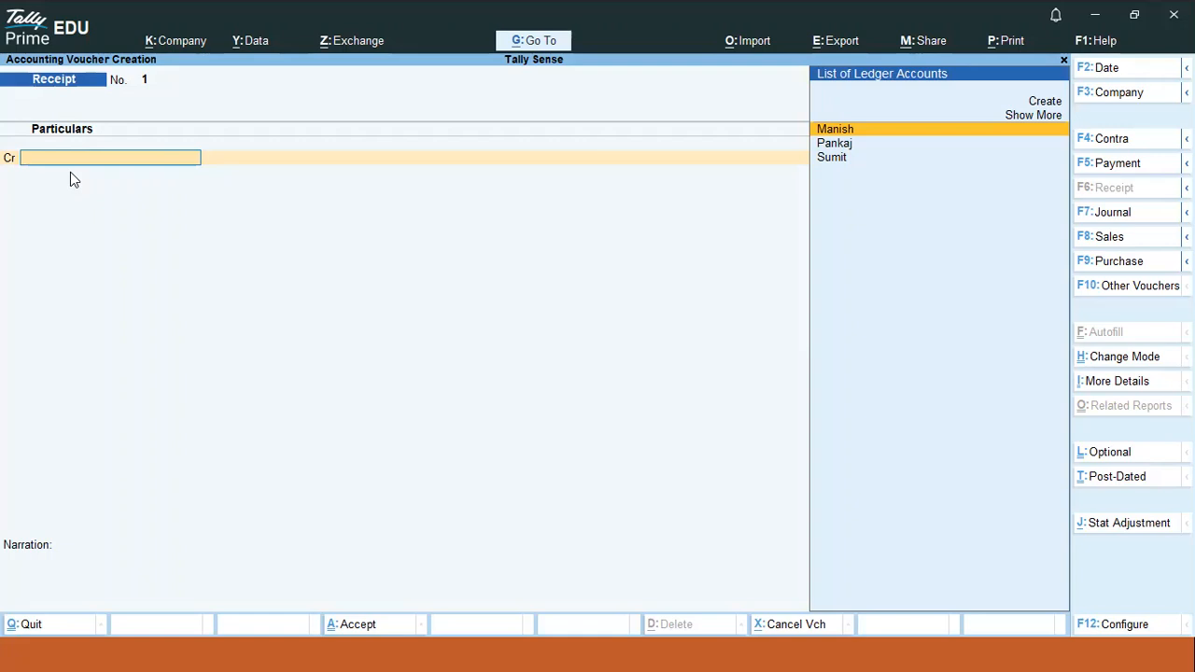
key("Up")
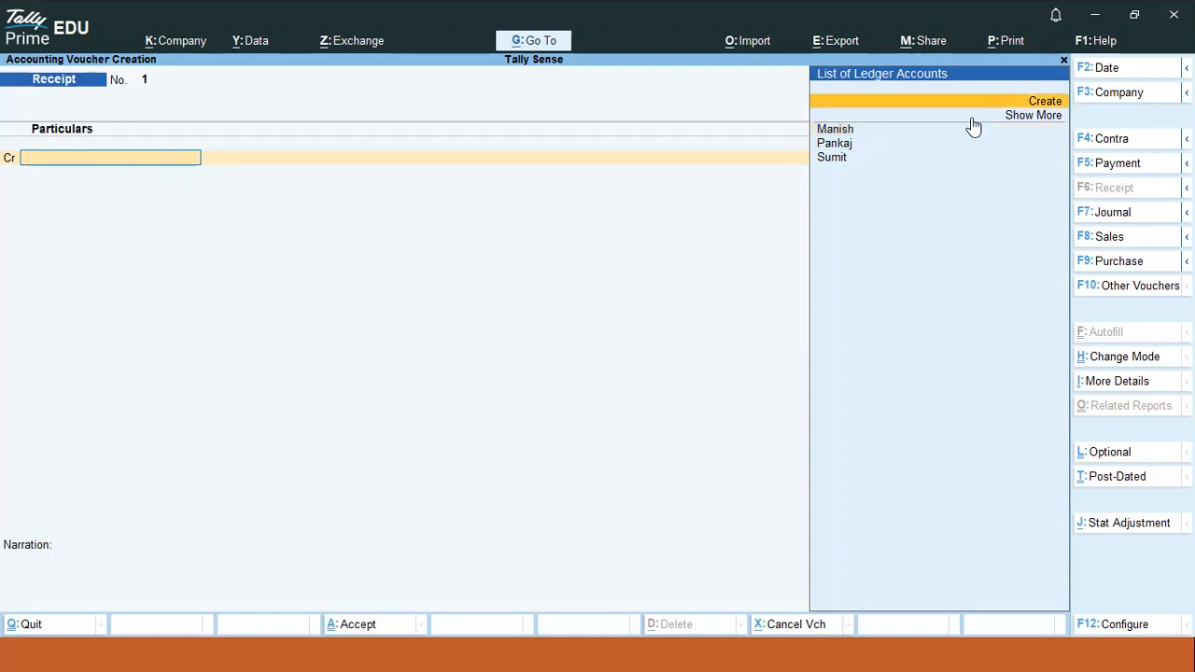
- Create a ledger named Capital under Capital Account and save it
left_click(1044, 103)
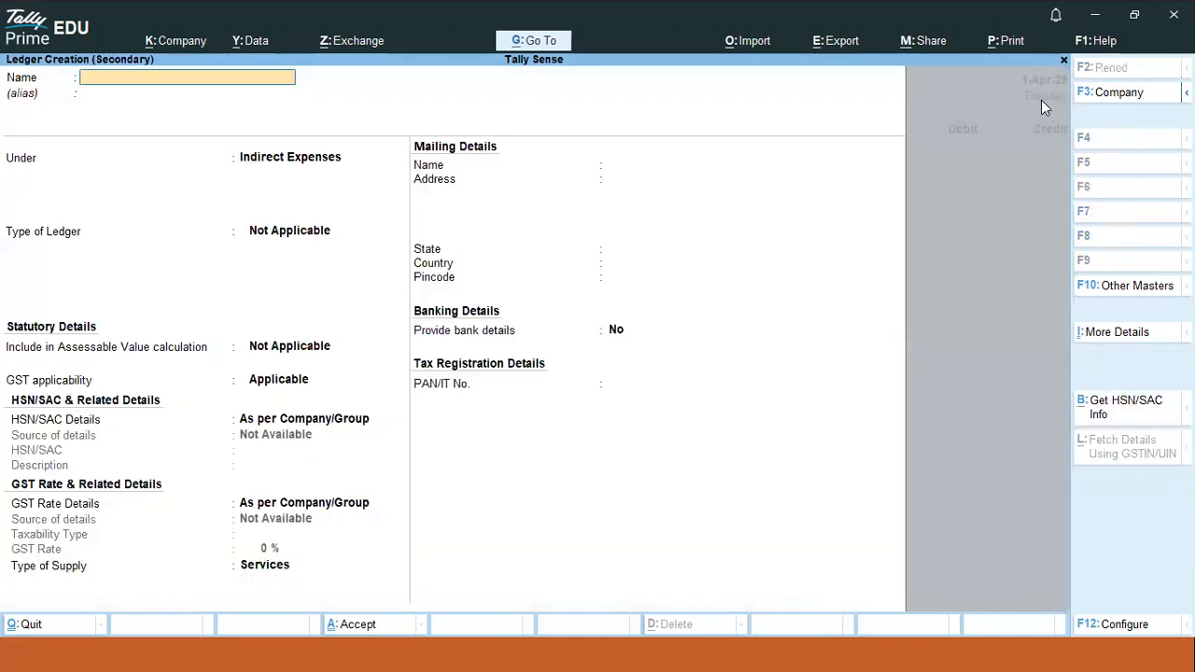
type("Capital")
key("Return")
key("Return")
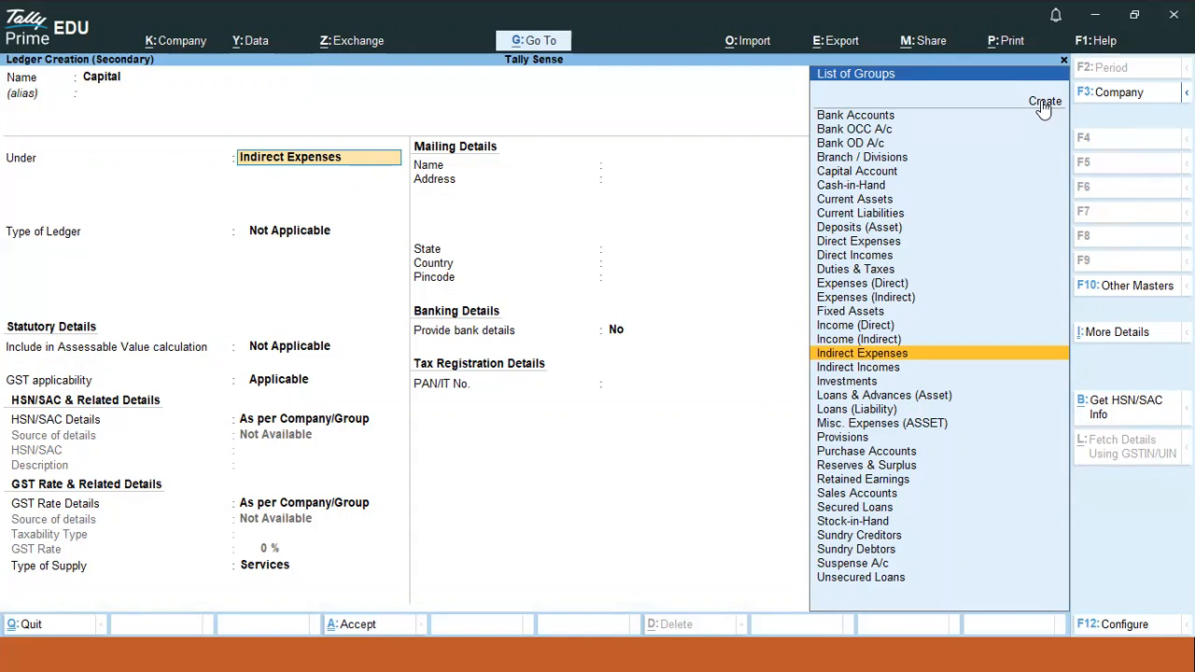
type("C")
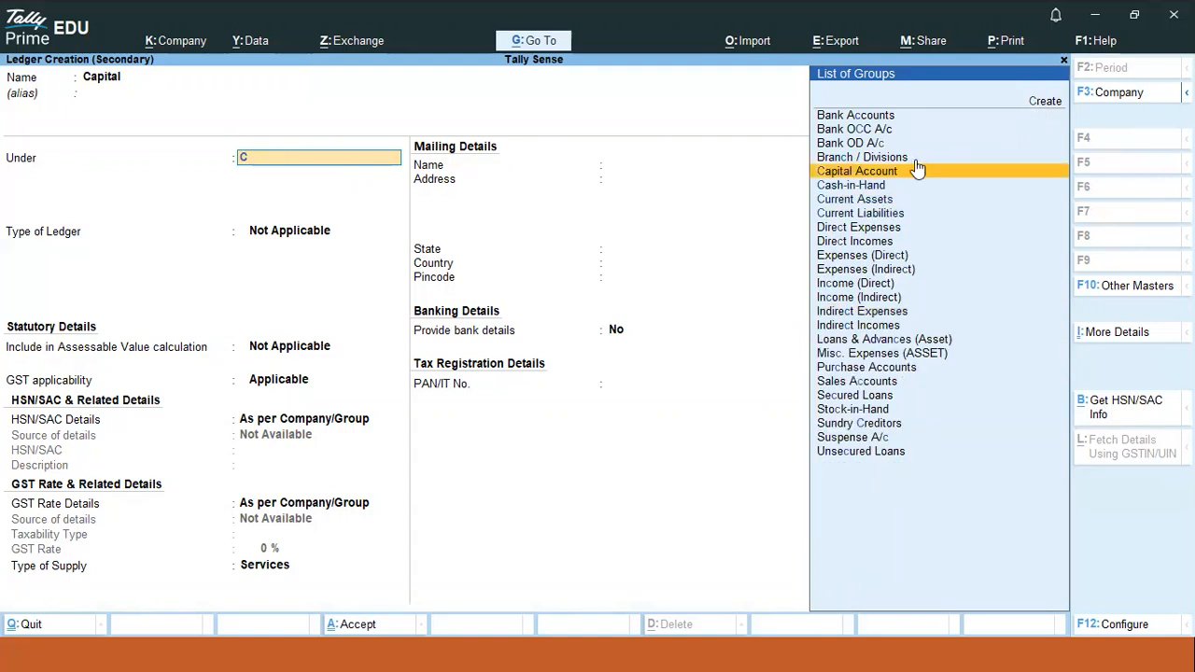
left_click(869, 174)
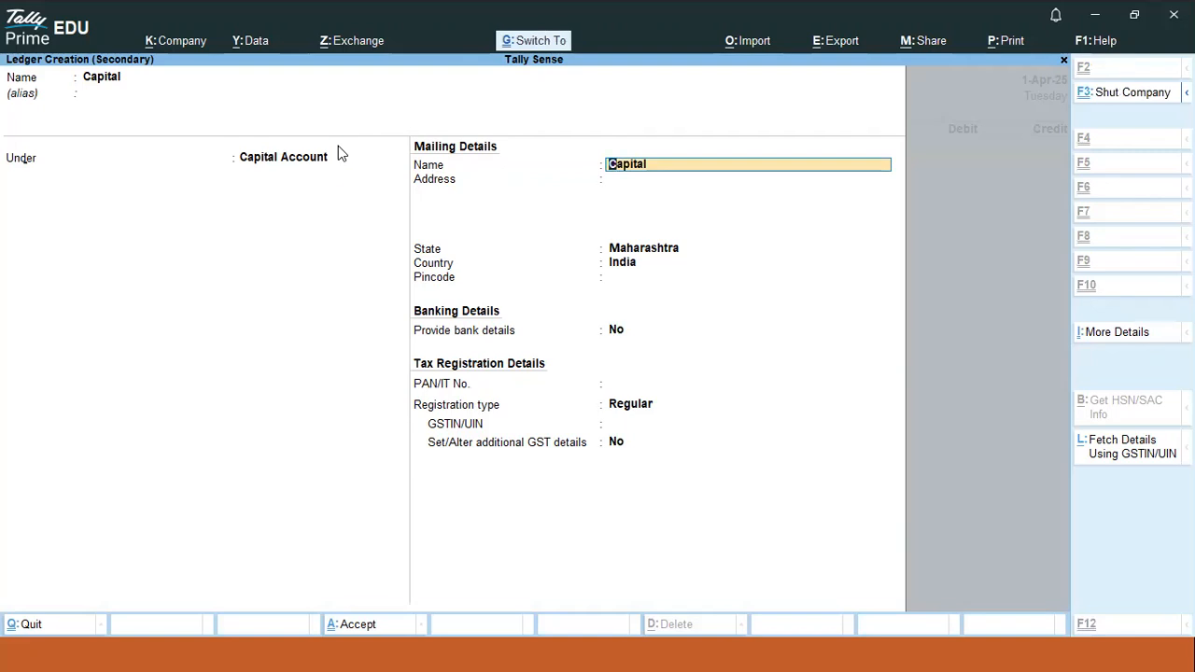
key("ctrl+a")
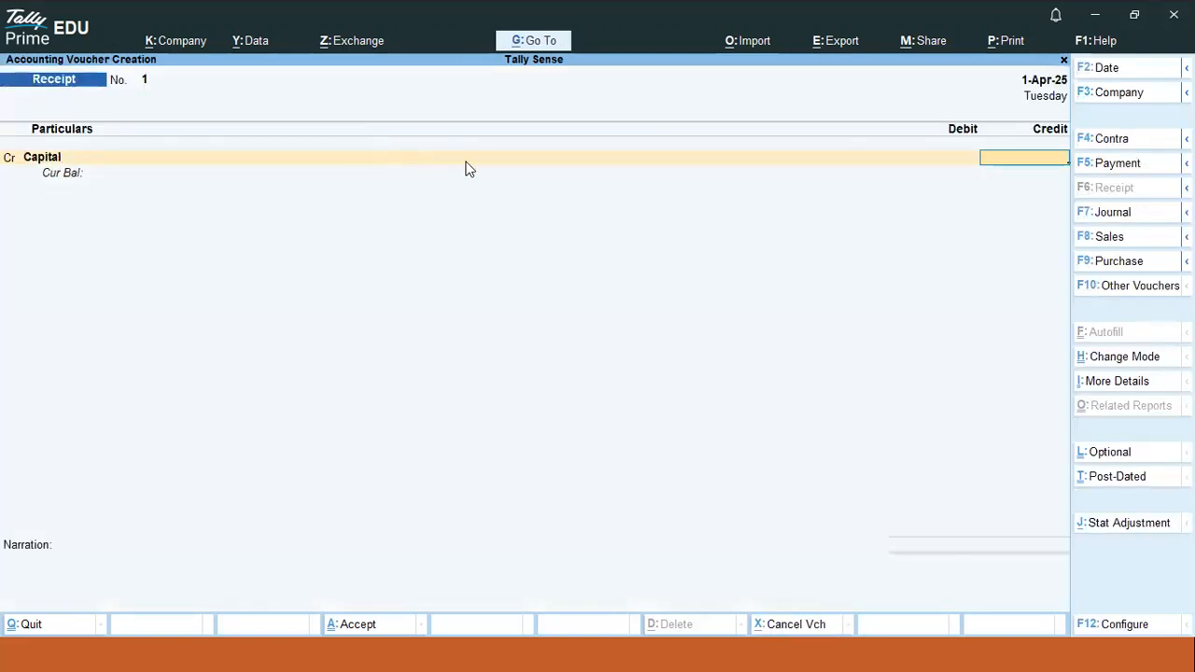
- Credit Capital 2,00,000.00 and debit Cash on Receipt voucher No. 1
type("200000")
key("Return")
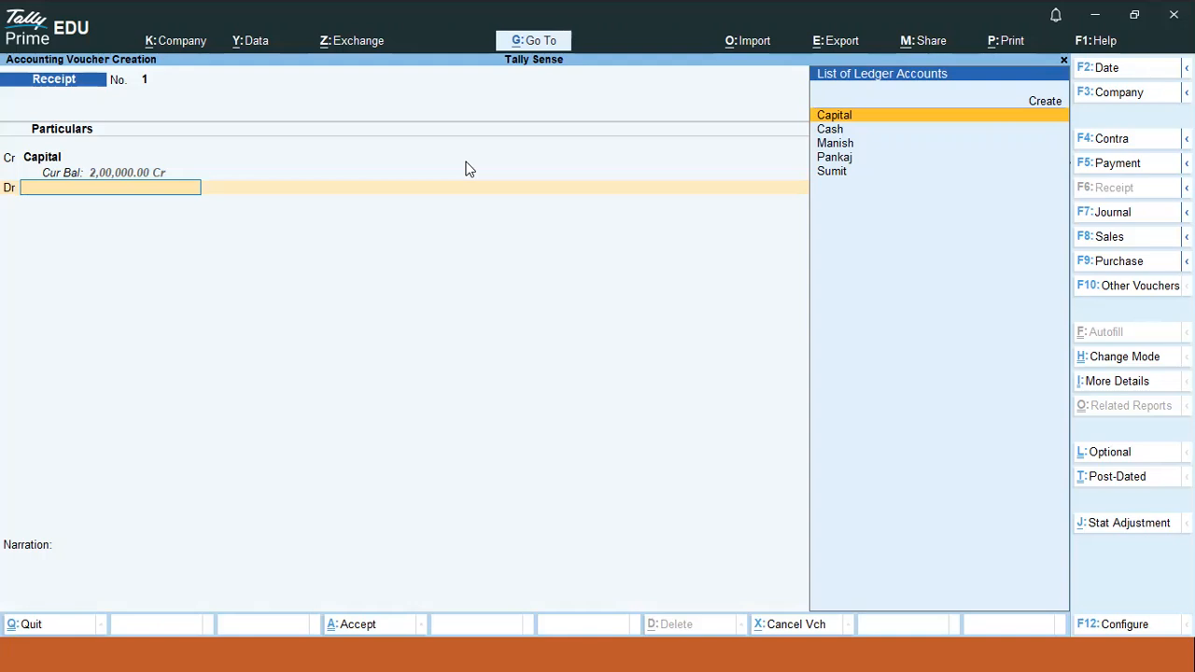
key("Down")
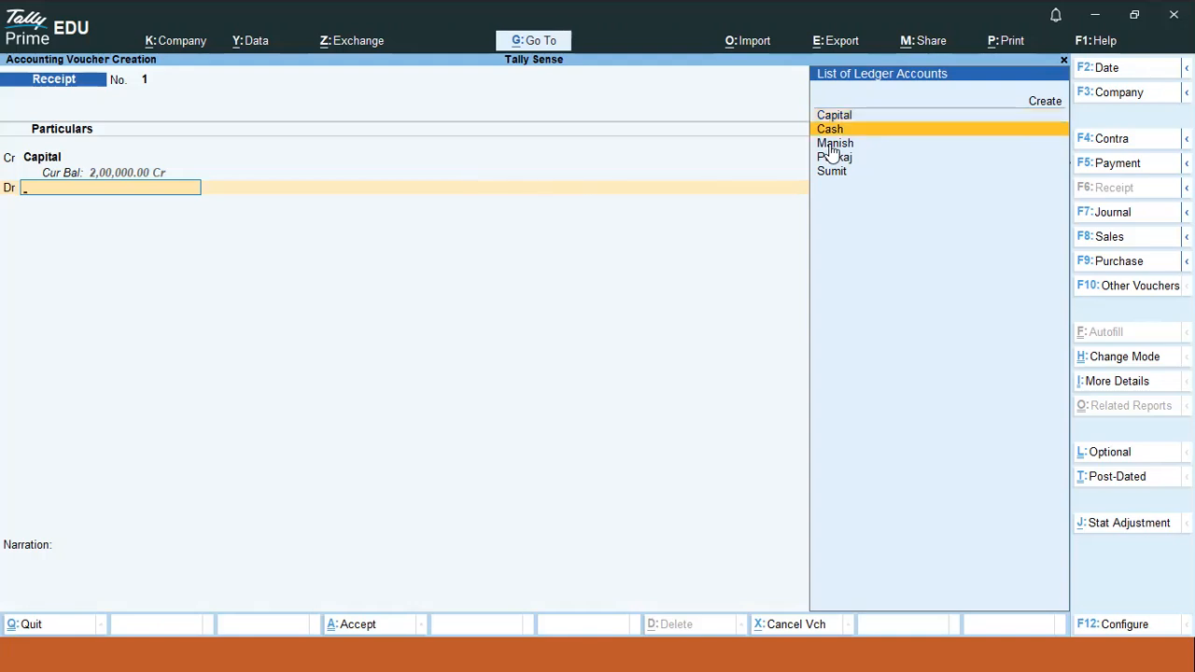
left_click(834, 131)
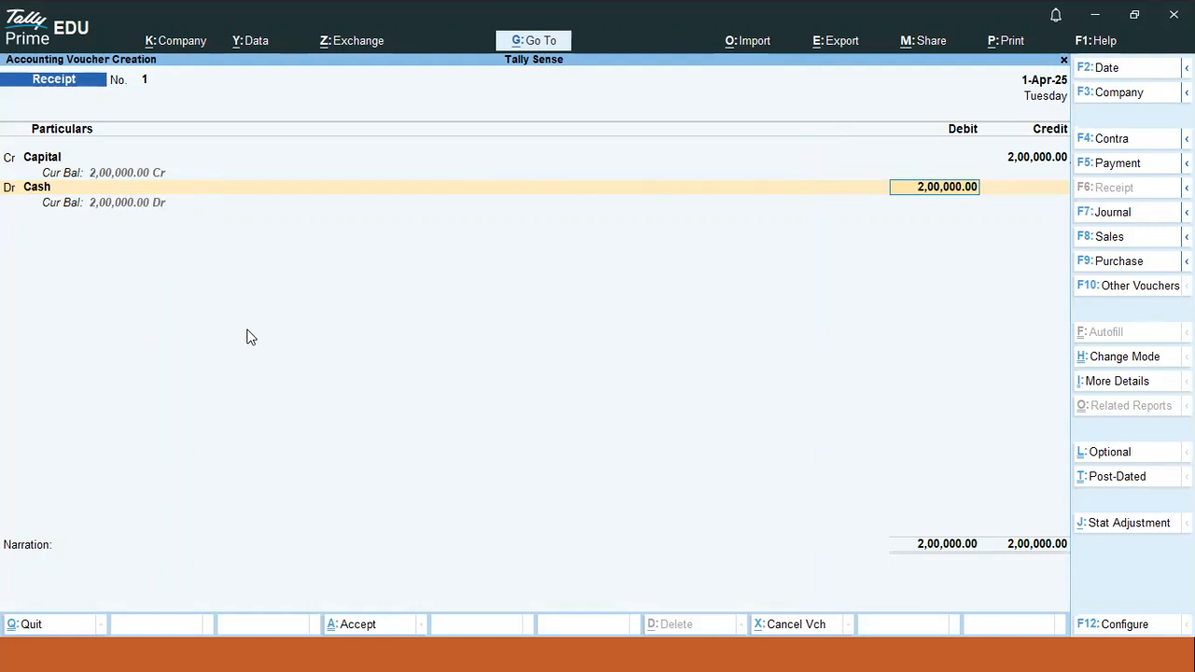
- Select the 'ctrl+a-save' line in the Notepad shortcut notes
key("alt")
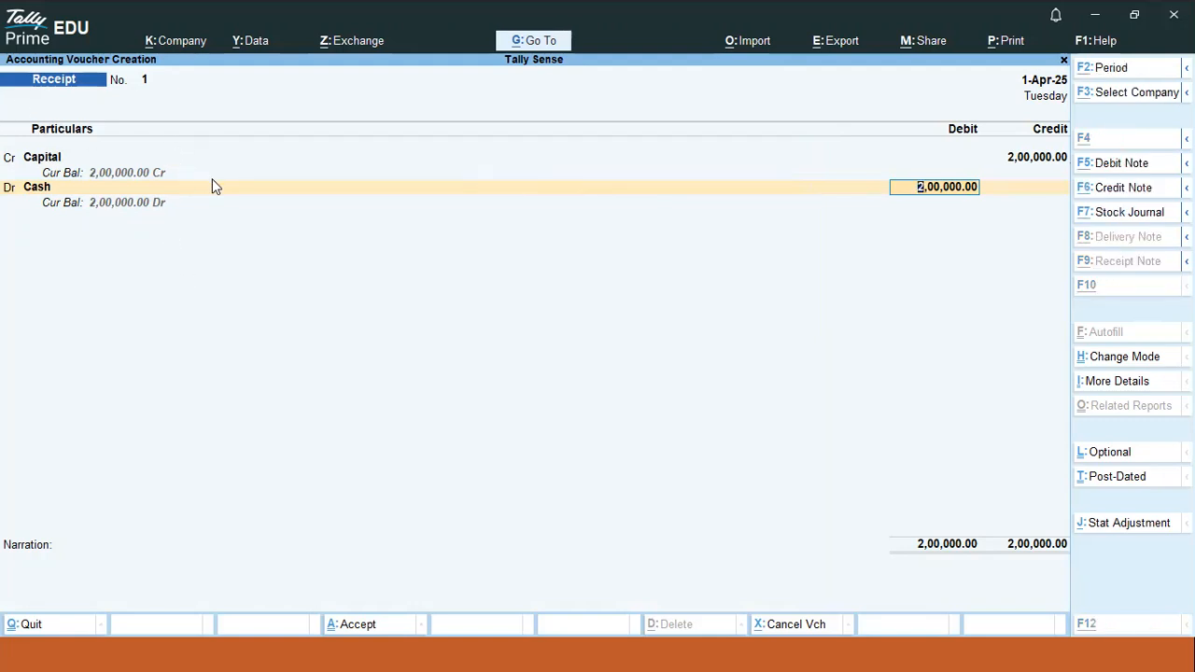
key("alt+Tab")
left_click_drag(187, 142, 8, 151)
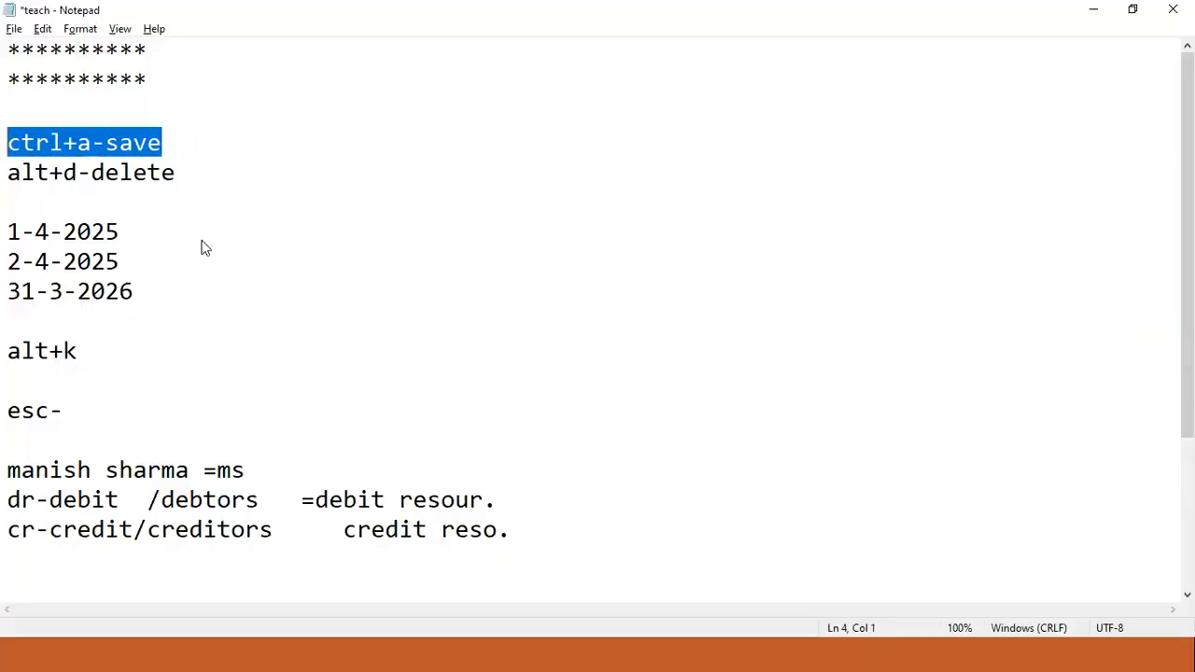
- Return from Notepad to TallyPrime's Receipt voucher No. 1
key("alt+Tab")
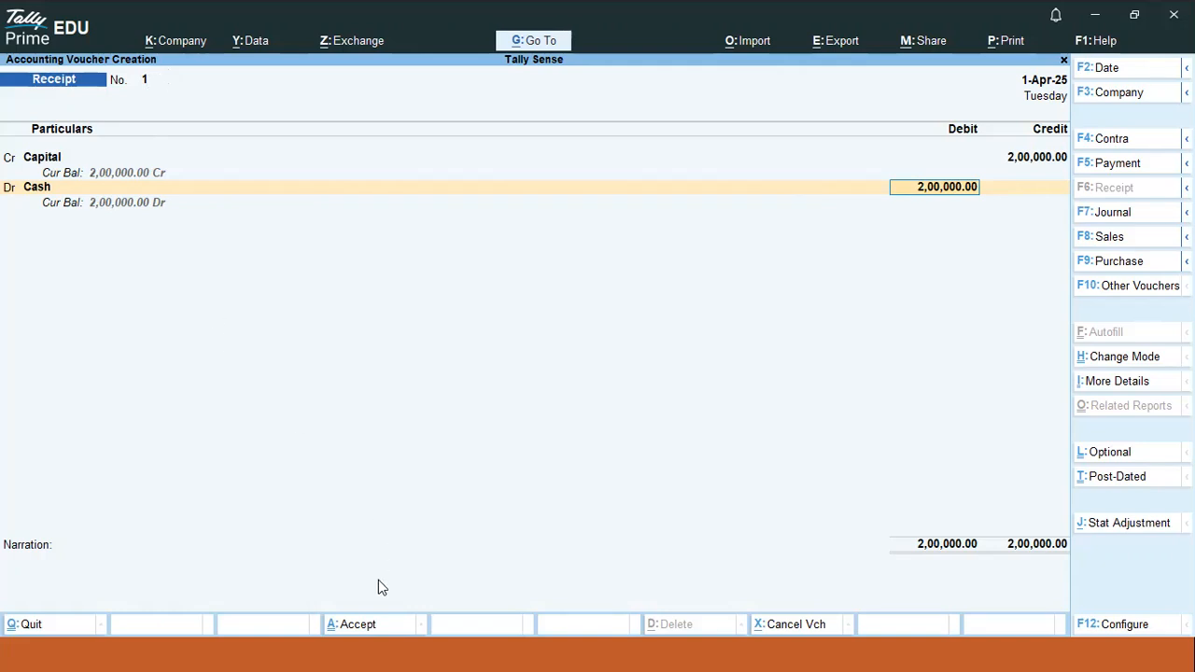
- Save Receipt voucher No. 1, then bring the Notepad notes back and start a new line
left_click(366, 637)
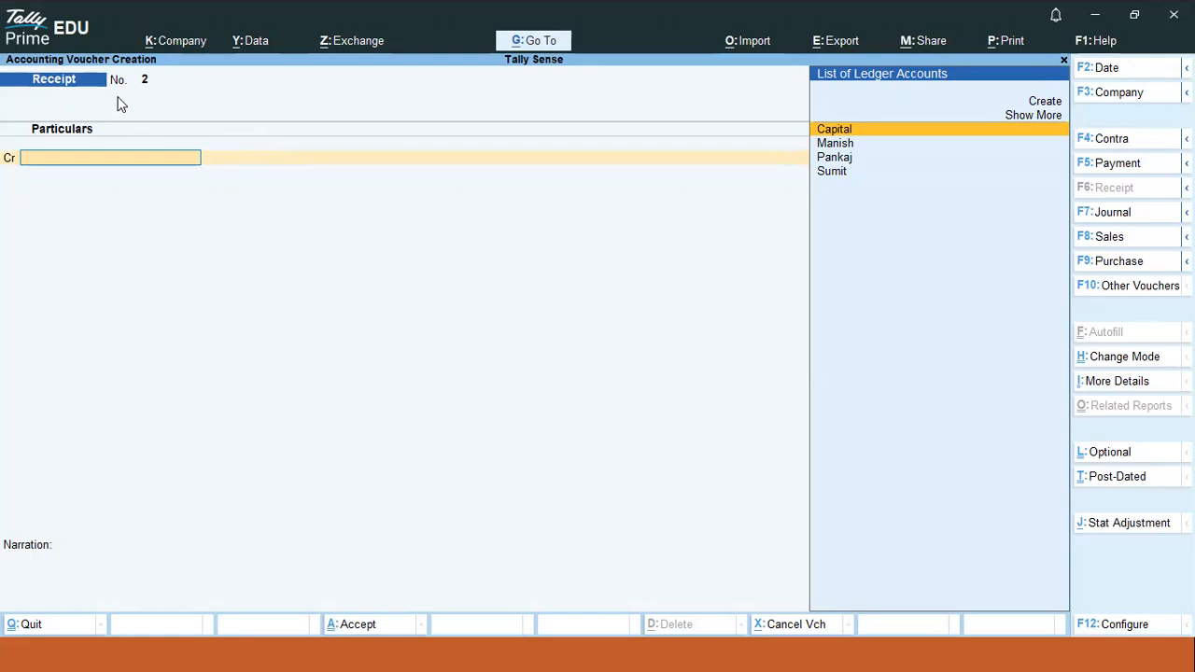
key("alt")
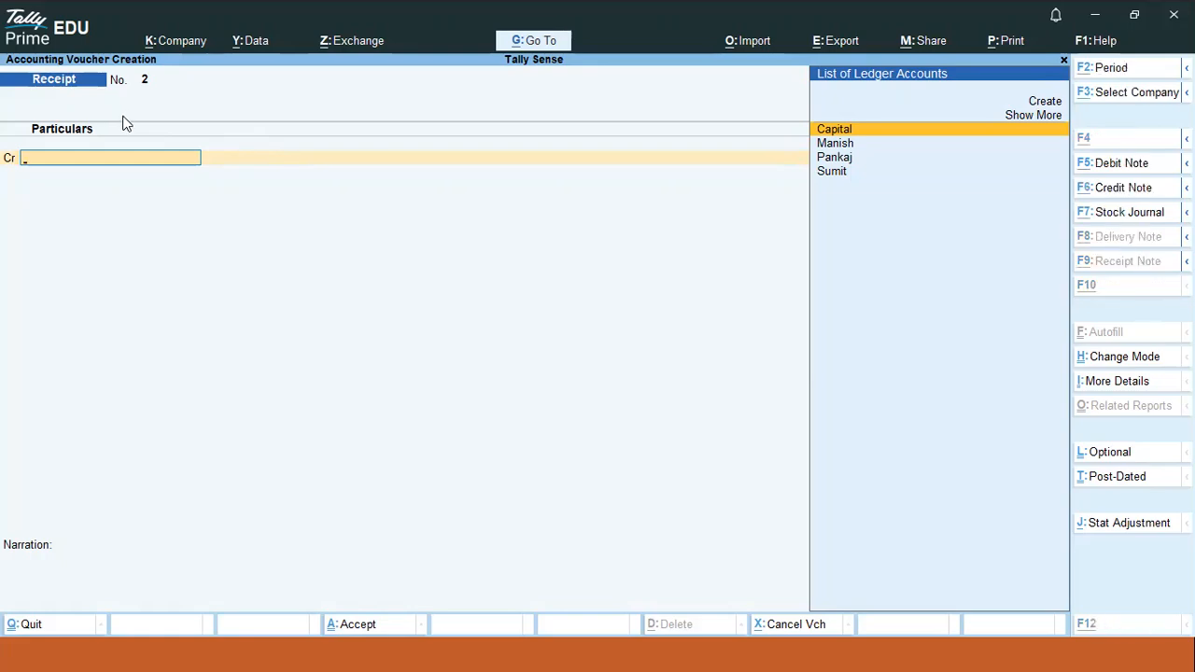
key("alt+Tab")
key("Return")
key("Return")
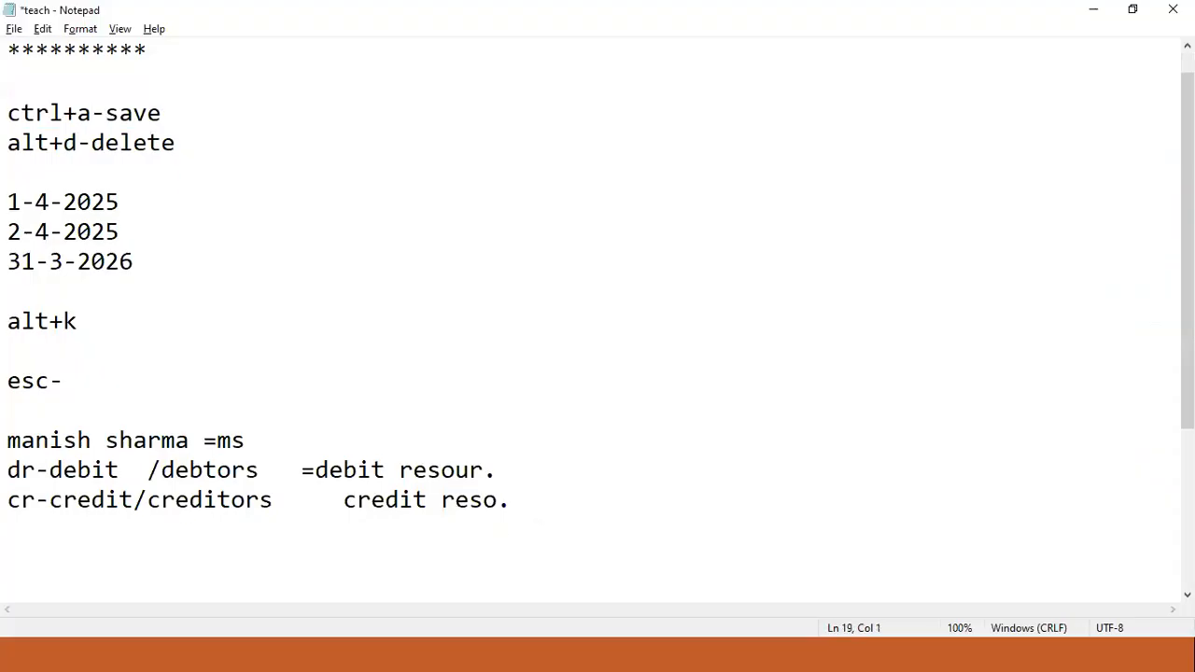
- Add 'page up' and 'page down' lines to the Notepad shortcut notes
type("page up")
key("Return")
type("page ")
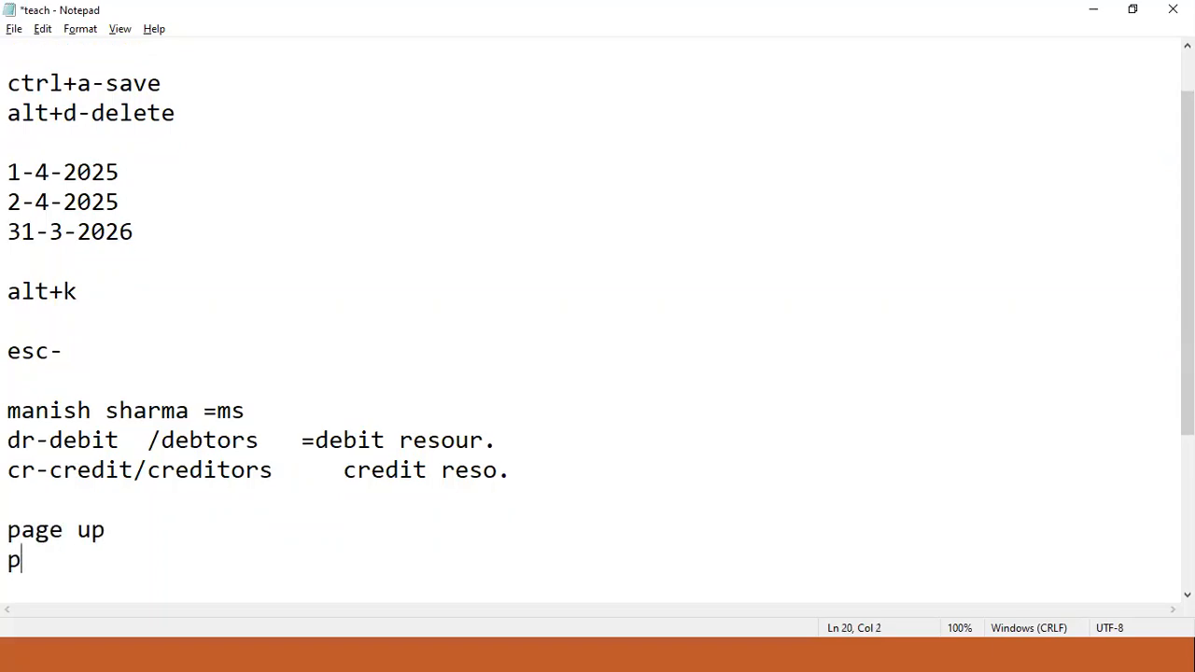
type("down")
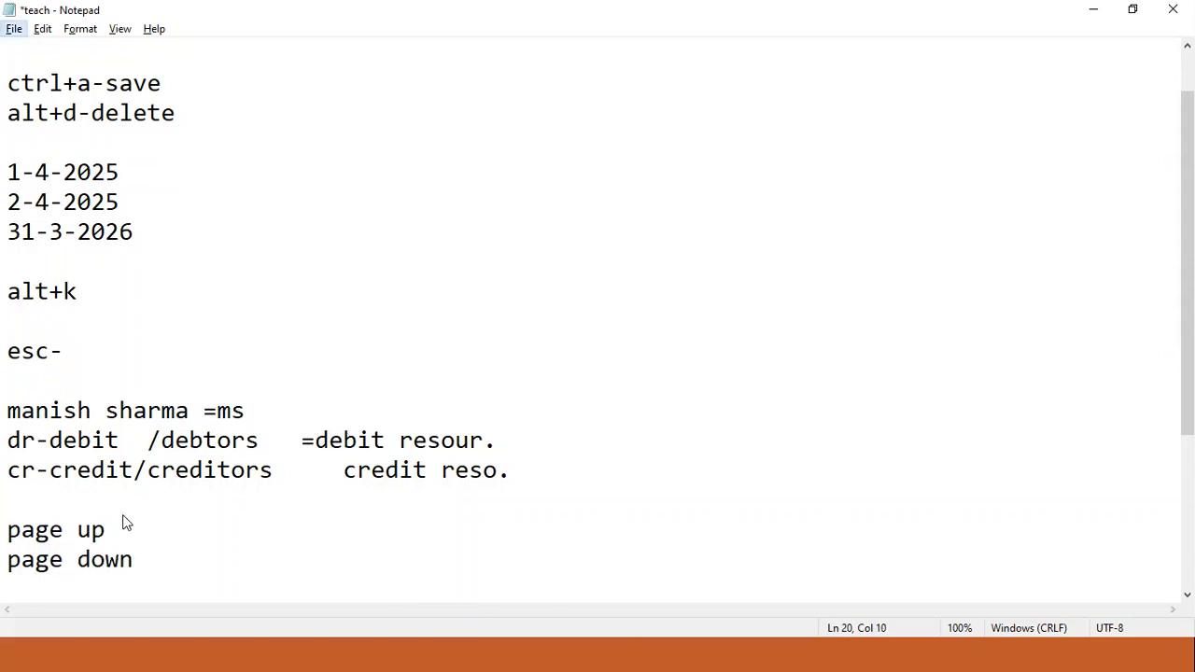
- Reopen Receipt voucher No. 1 (Capital to Cash, 2,00,000) in TallyPrime using Page Up
left_click_drag(122, 525, 9, 542)
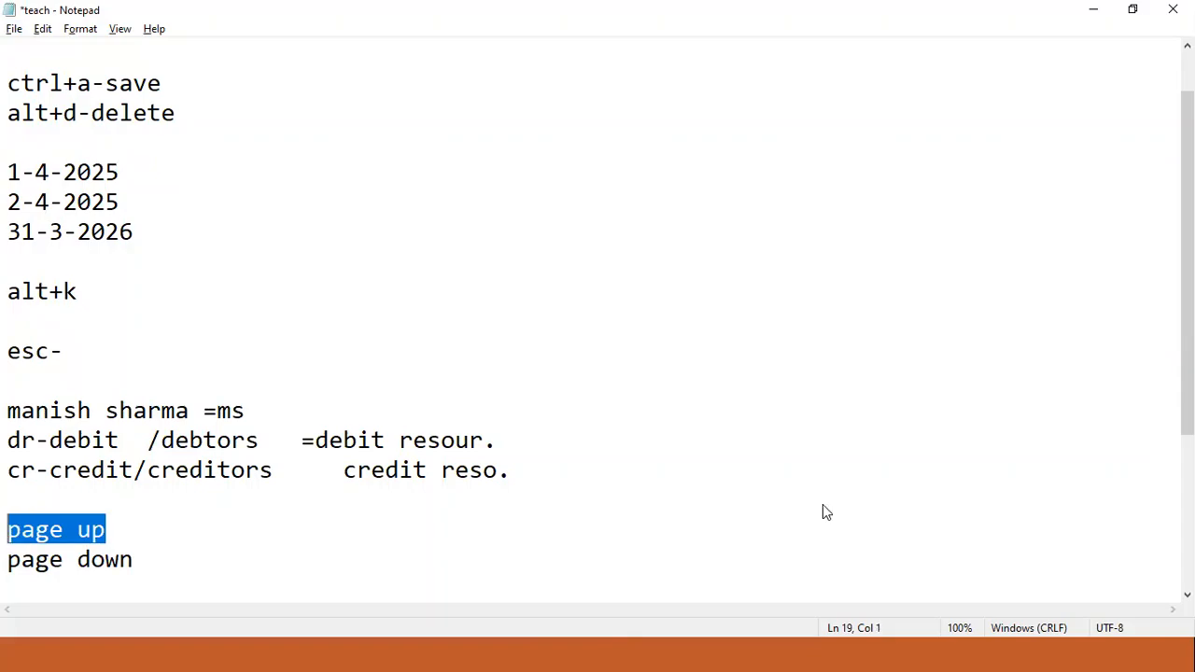
key("alt+Tab")
key("Page_Up")
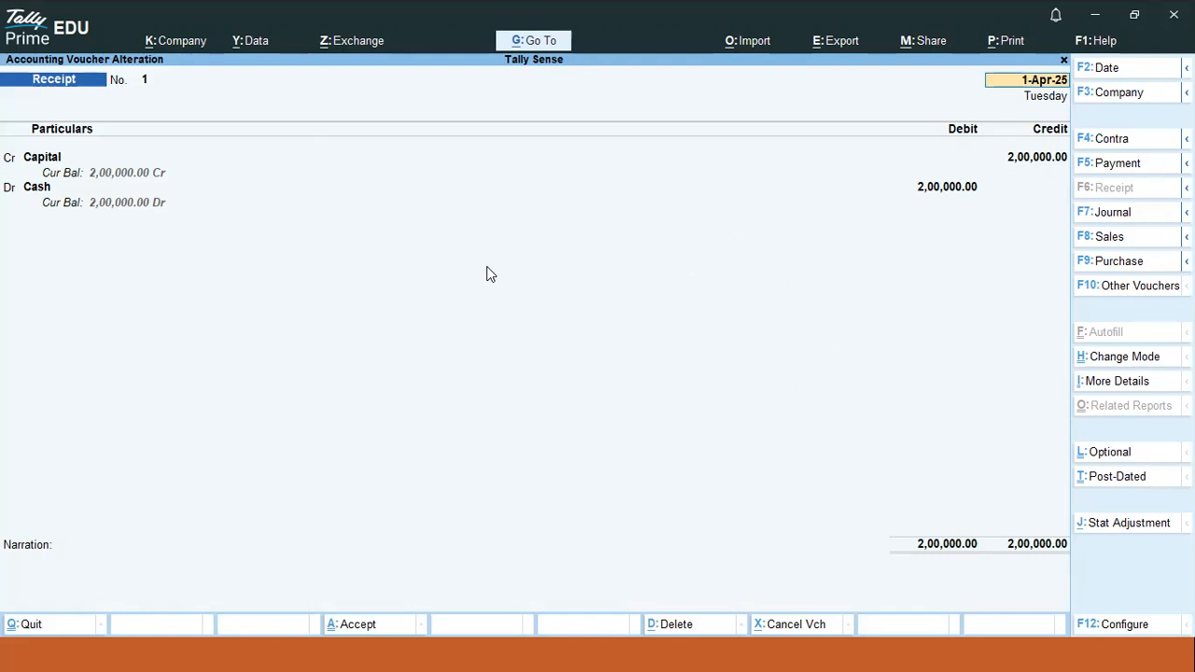
- Accept Receipt voucher No. 1 unchanged and leave the blank receipt for the Gateway
key("Return")
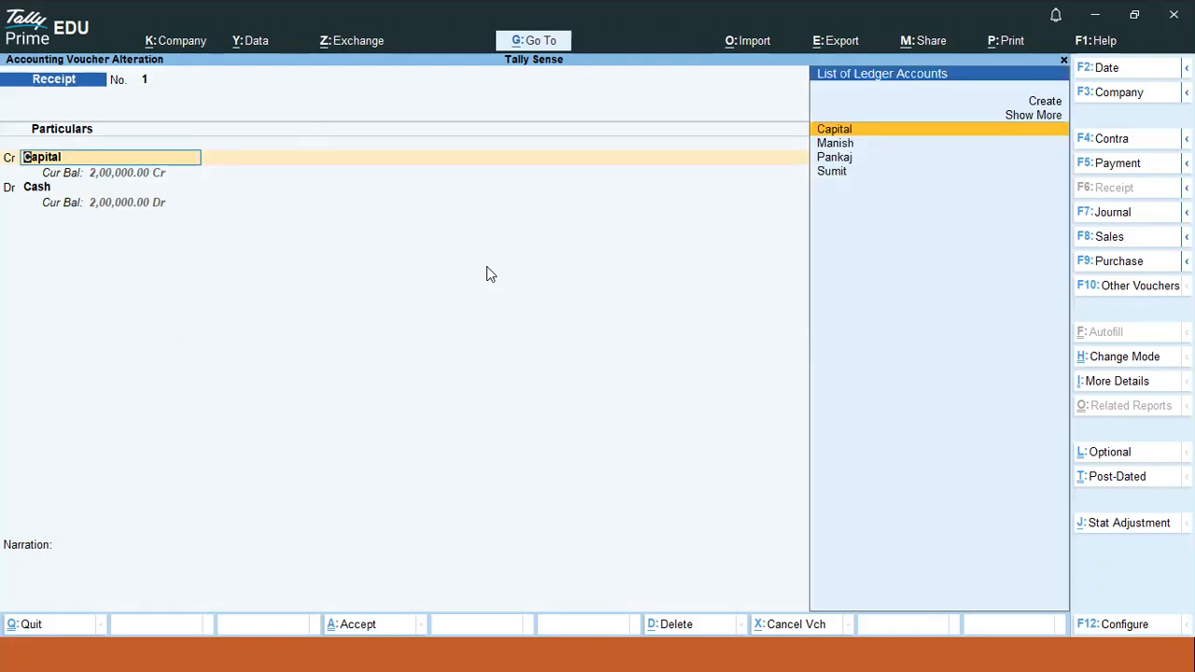
key("ctrl+a")
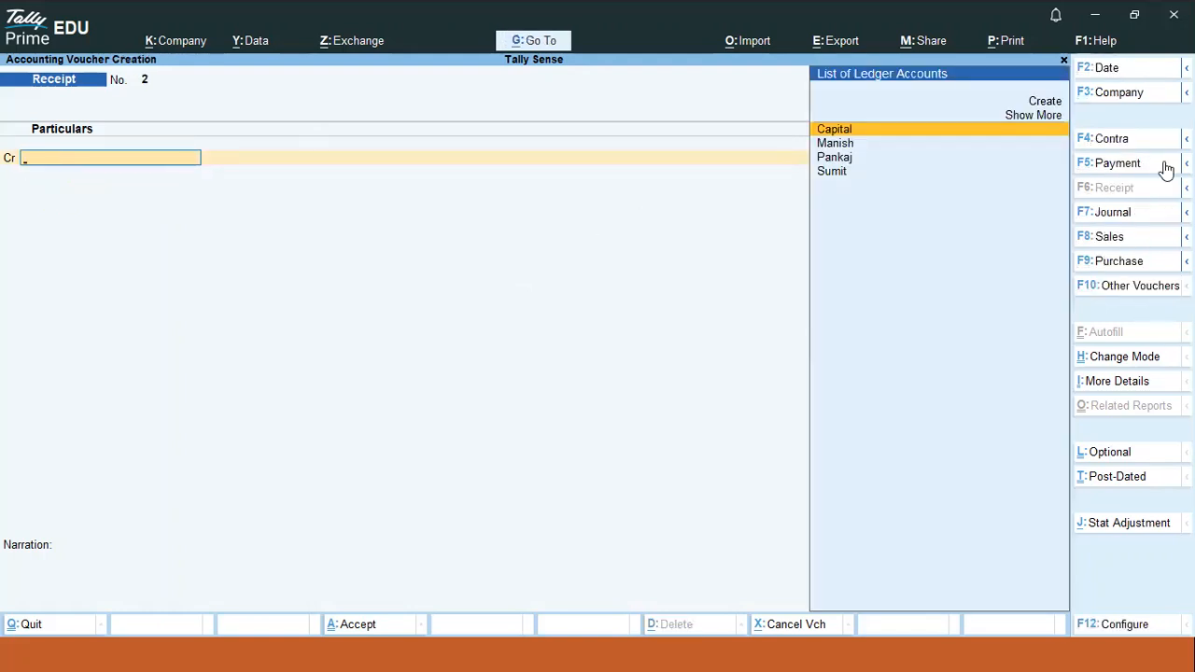
key("Escape")
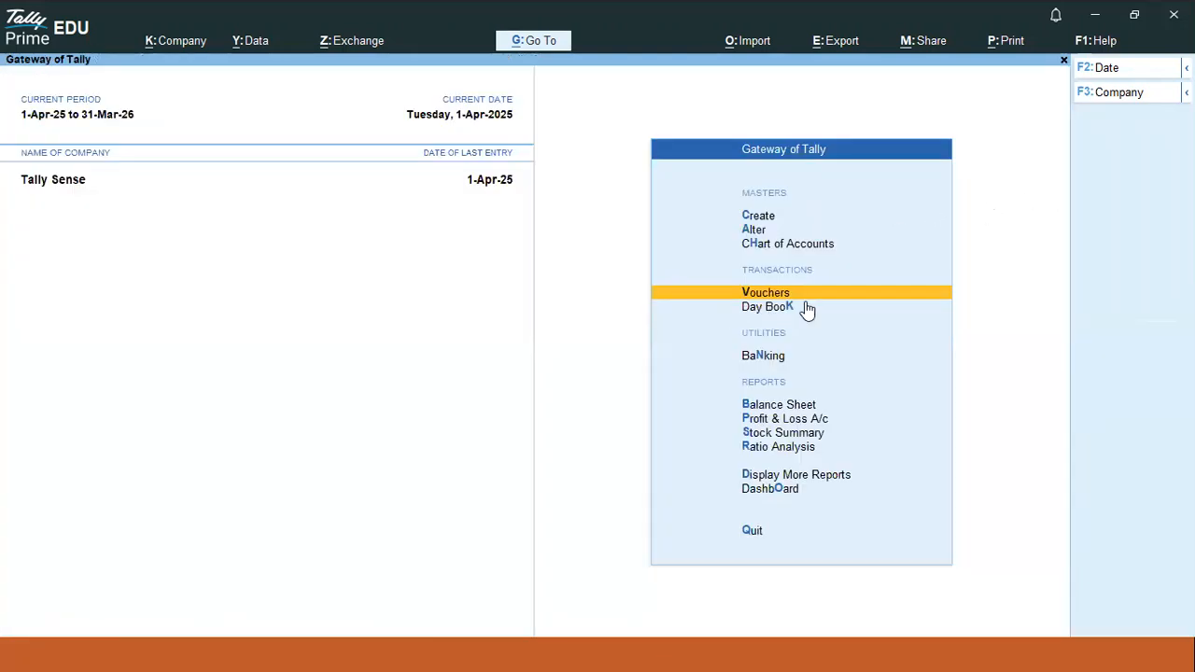
- Start Receipt voucher No. 2 with Capital as the credited ledger, opening its ledger details
left_click(759, 294)
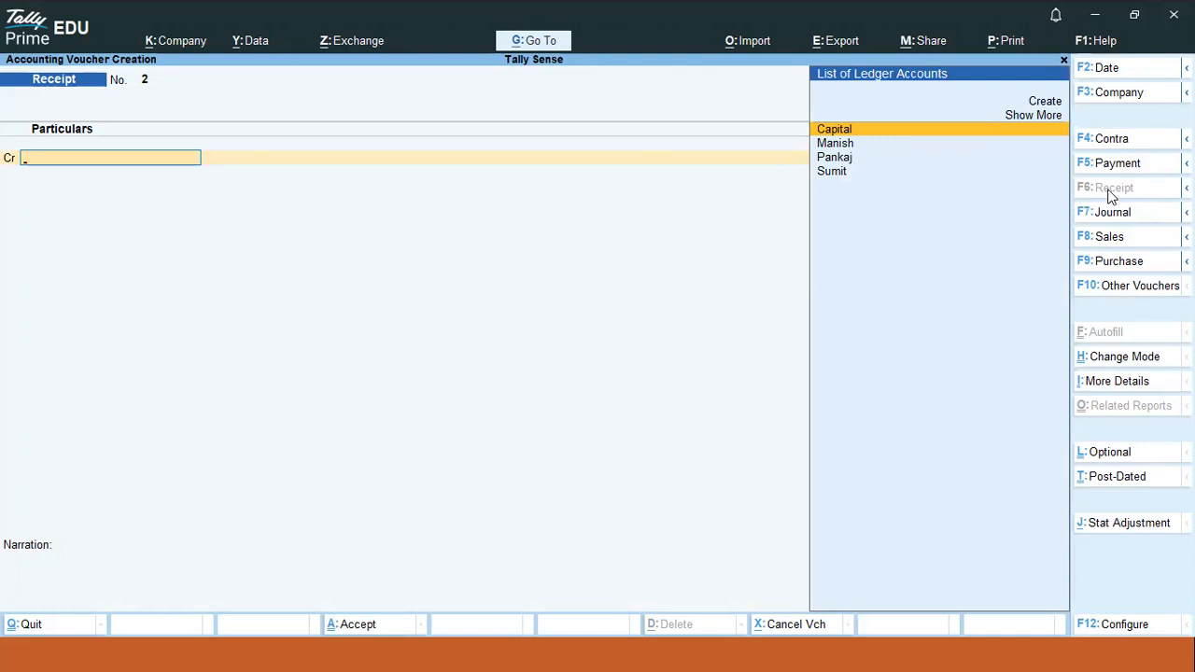
left_click(927, 134)
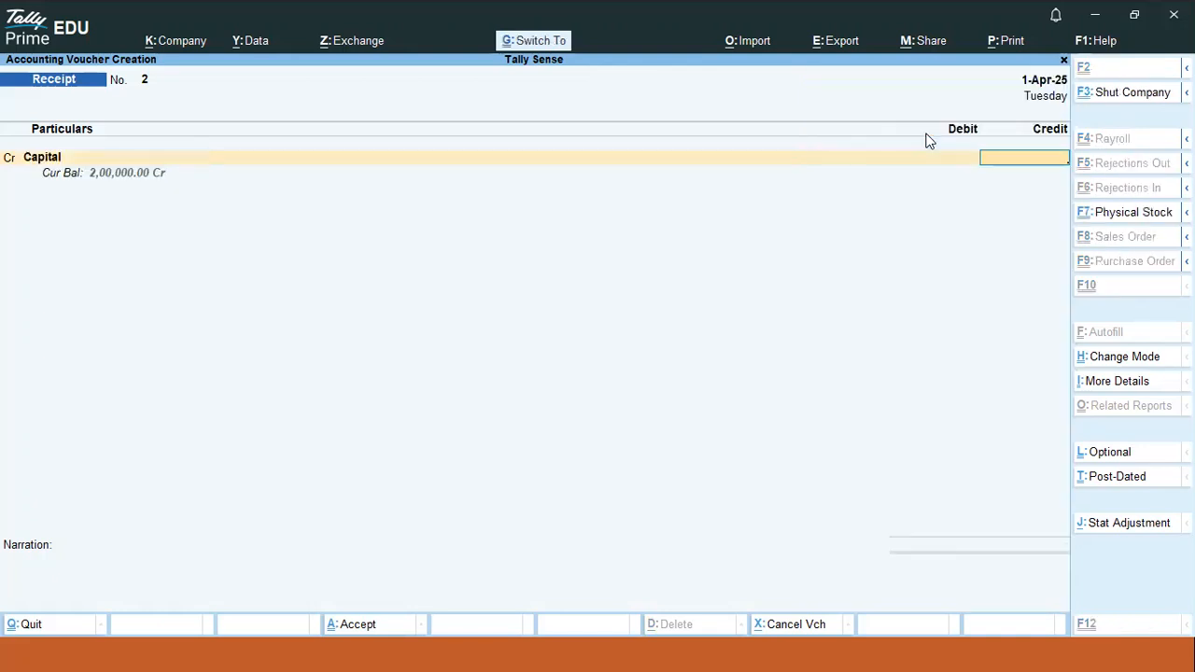
key("BackSpace")
key("ctrl+Return")
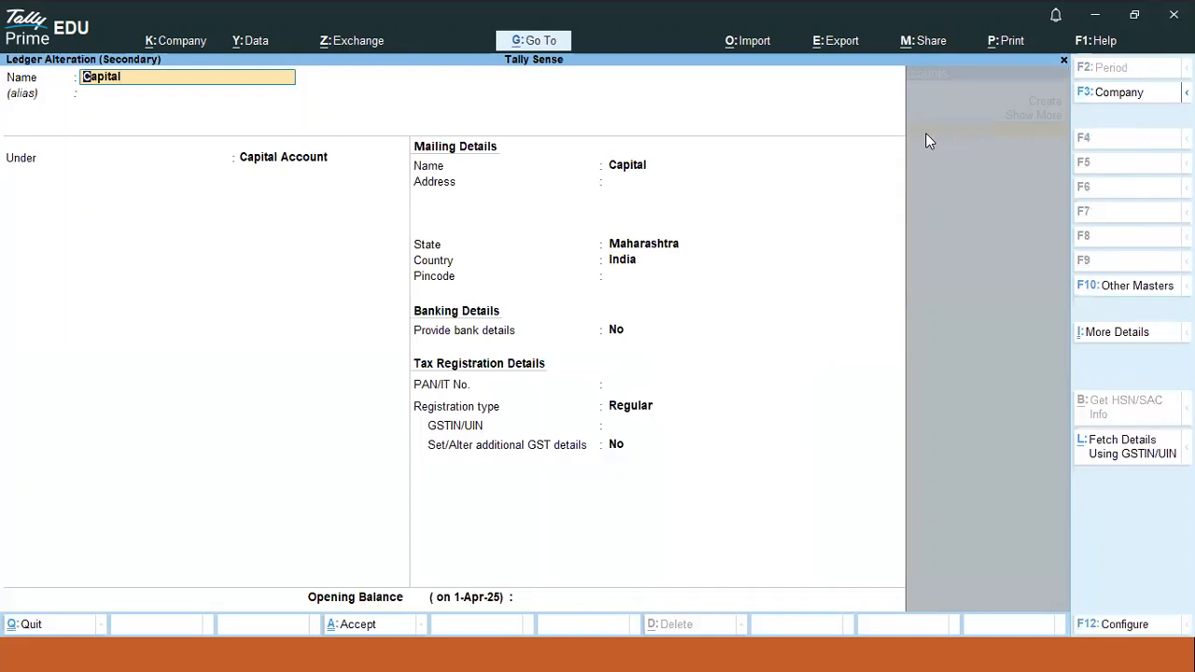
key("Return")
key("Return")
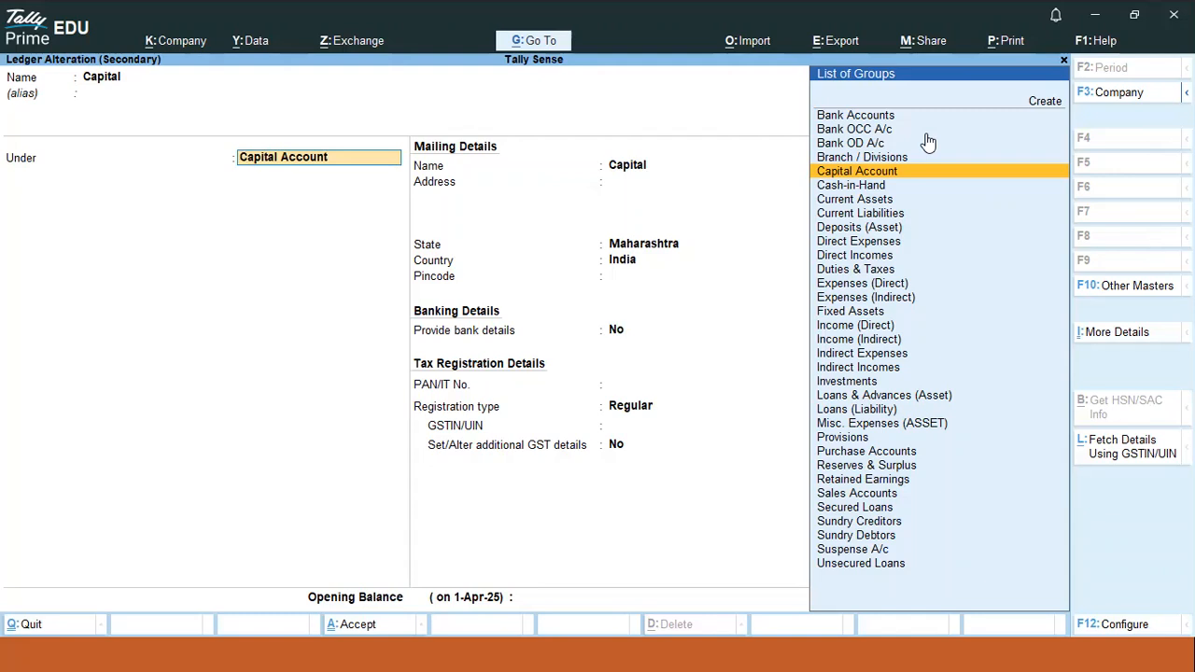
key("ctrl")
key("ctrl+a")
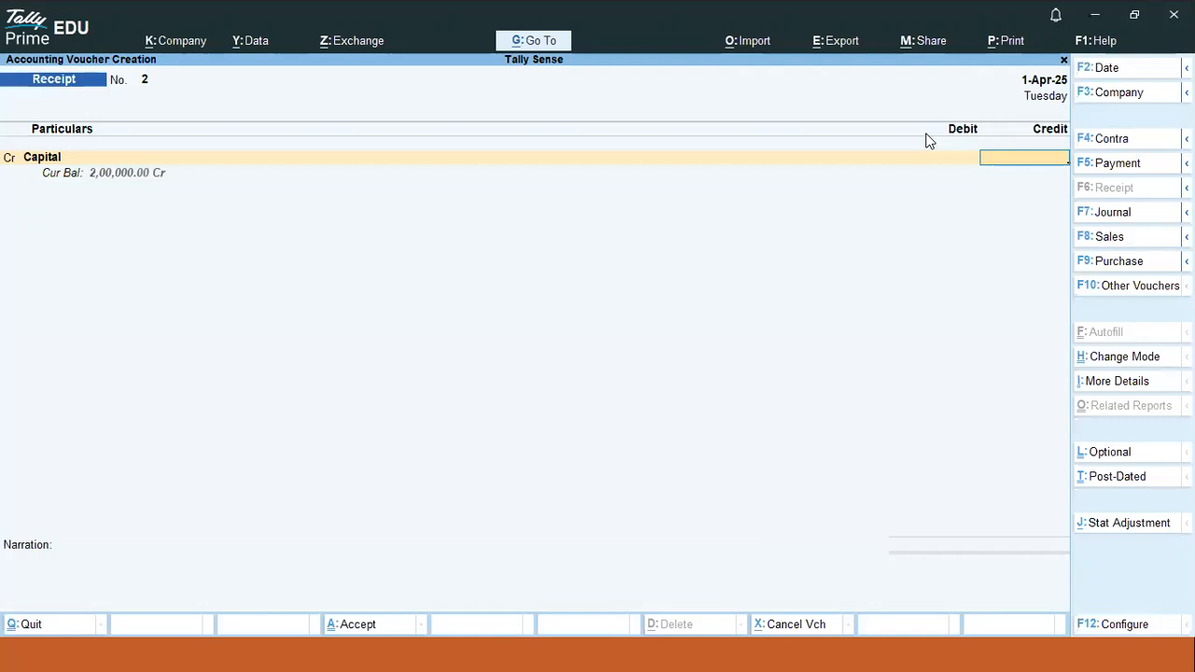
- Credit Capital 1,00,000, debit Cash, and save Receipt voucher No. 2
type("100000")
key("Return")
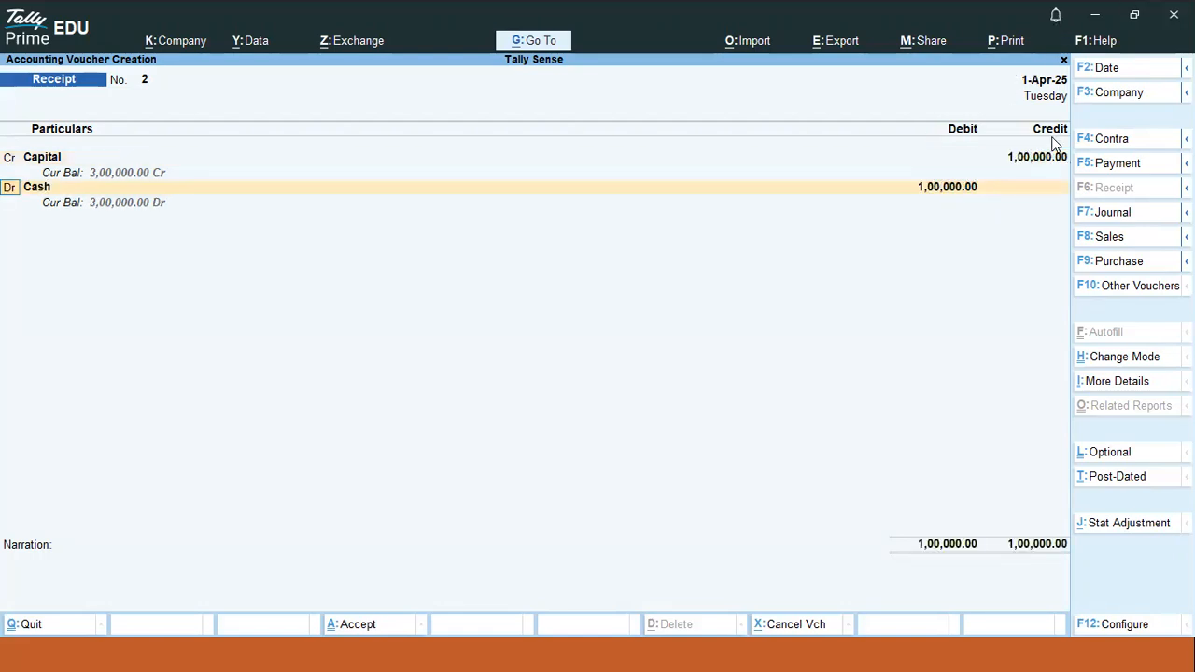
key("Return")
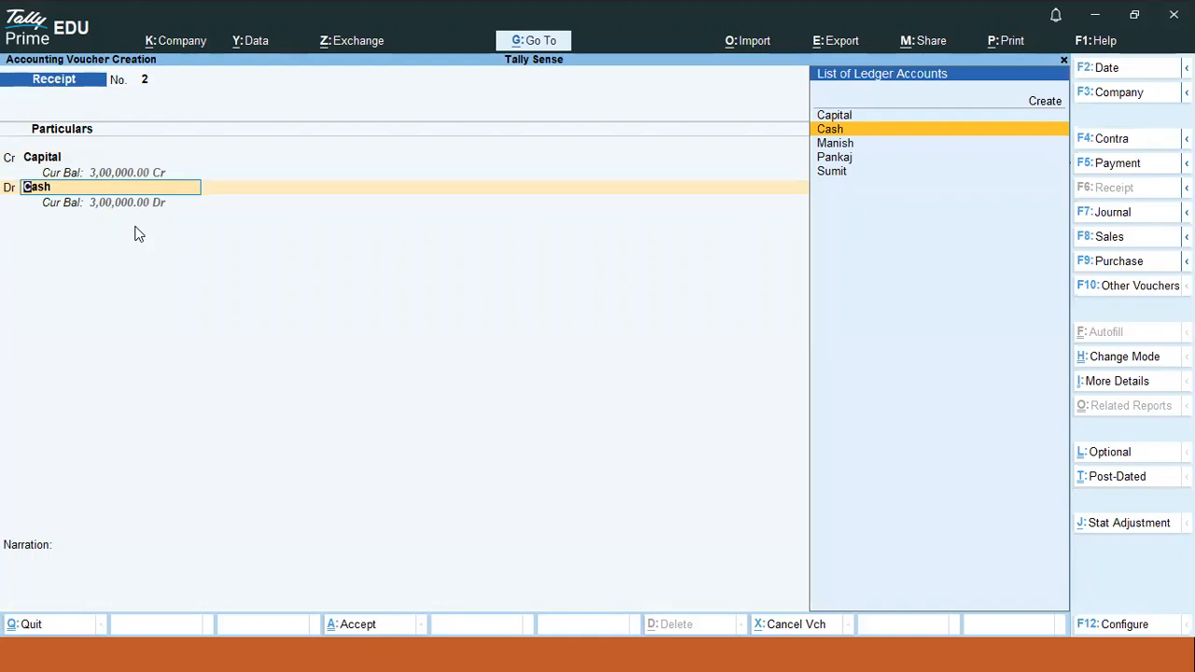
key("ctrl")
key("ctrl+a")
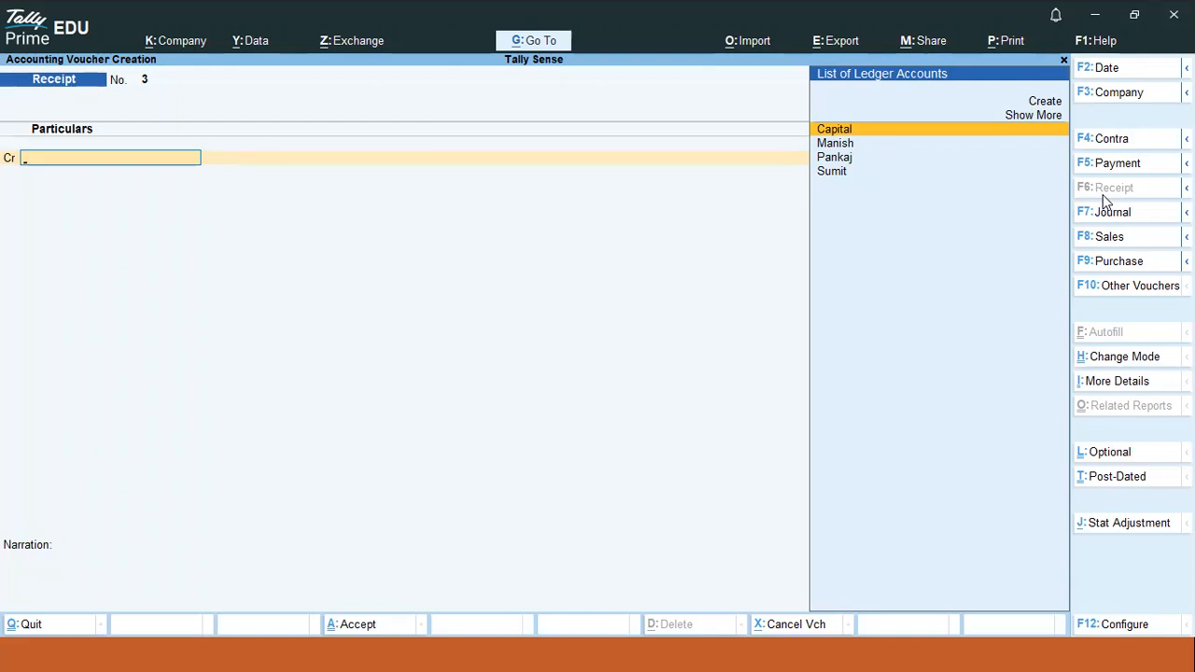
- Open the Go To quick navigation pop-up with Alt+G
key("alt")
key("alt+g")
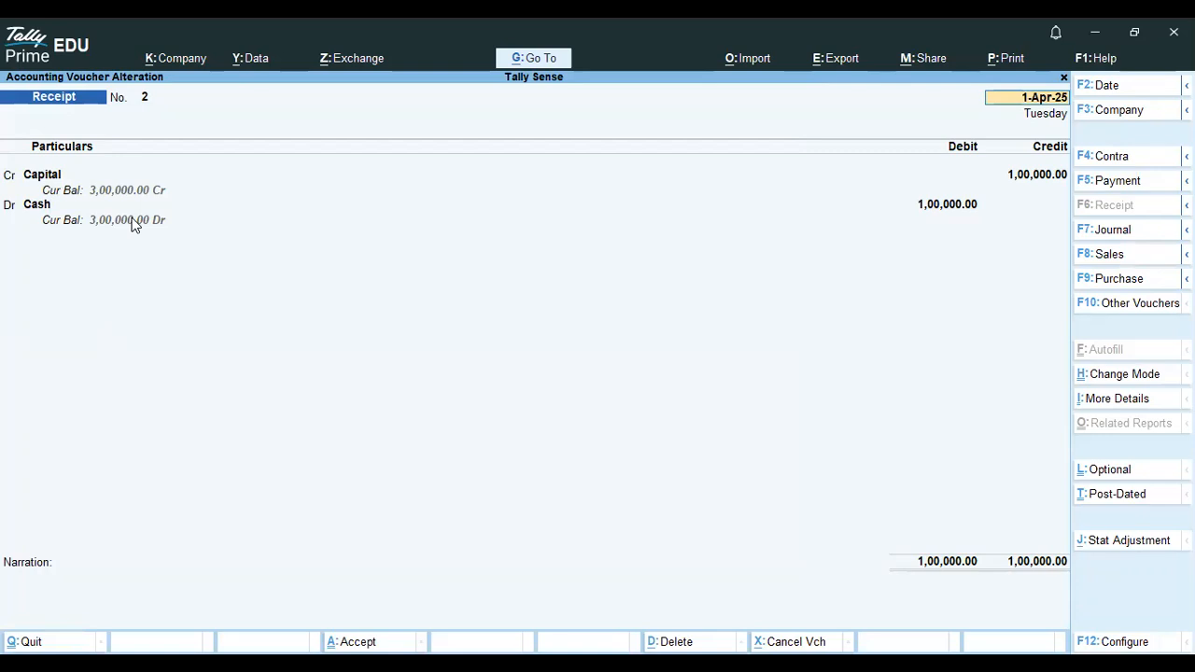
- Move past the new receipt and switch to Payment voucher entry (F5)
key("ctrl+a")
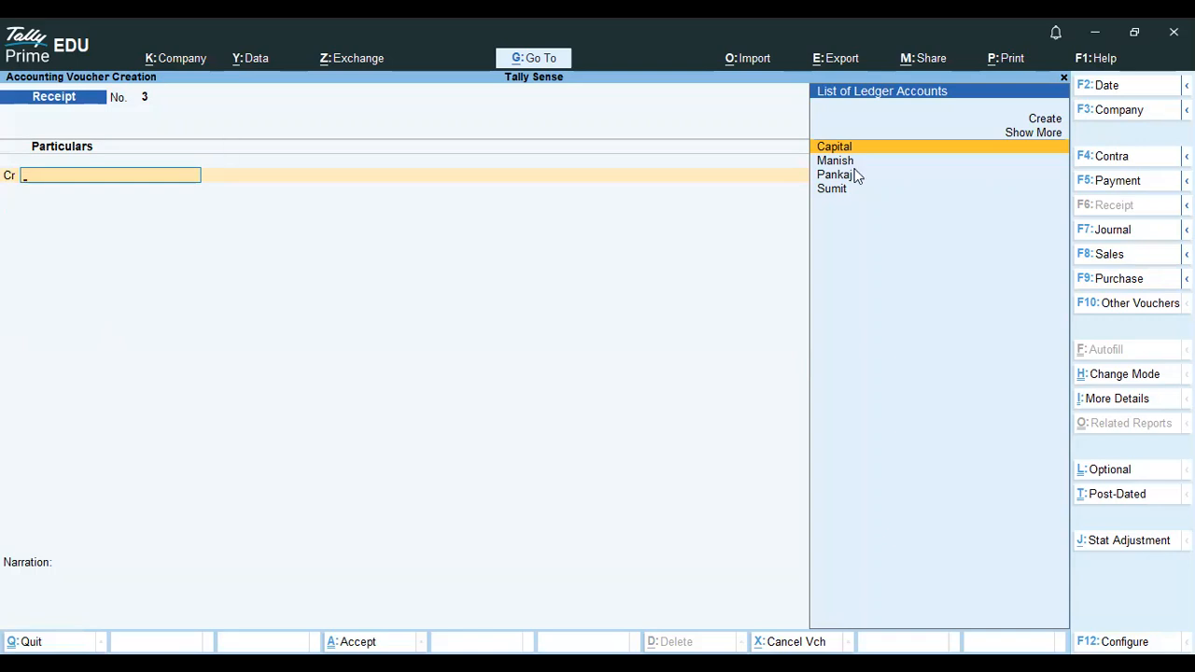
left_click(1097, 186)
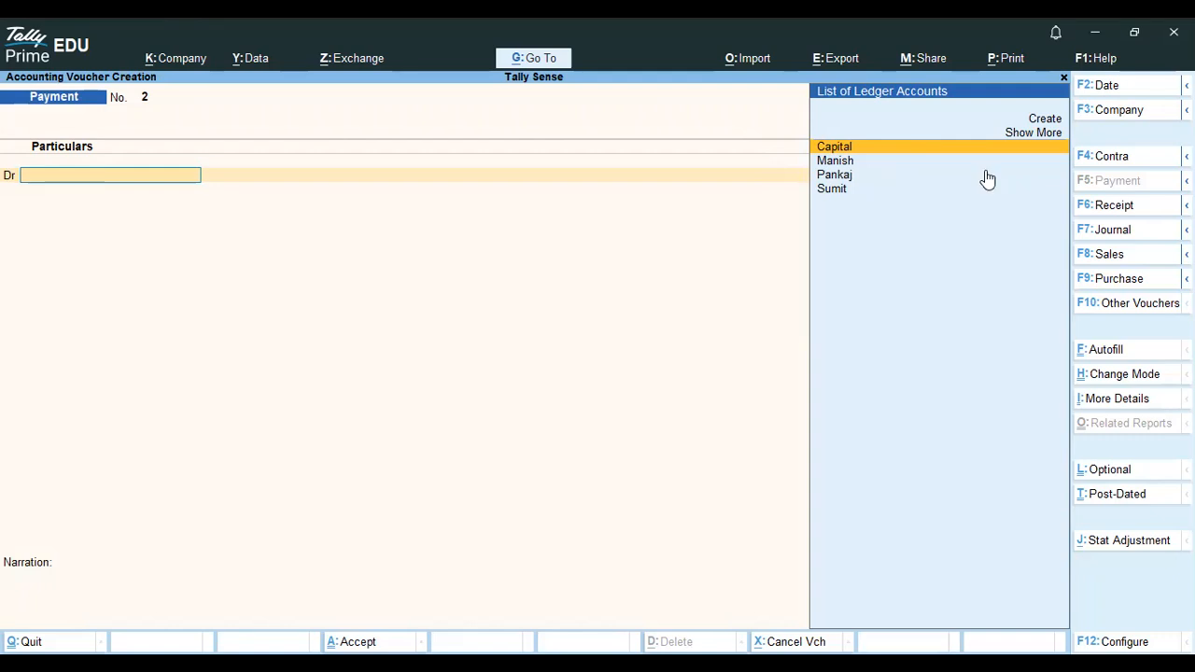
- Create a new ledger named after a person, under Indirect Expenses, for Payment No. 2's debit line
left_click(1059, 118)
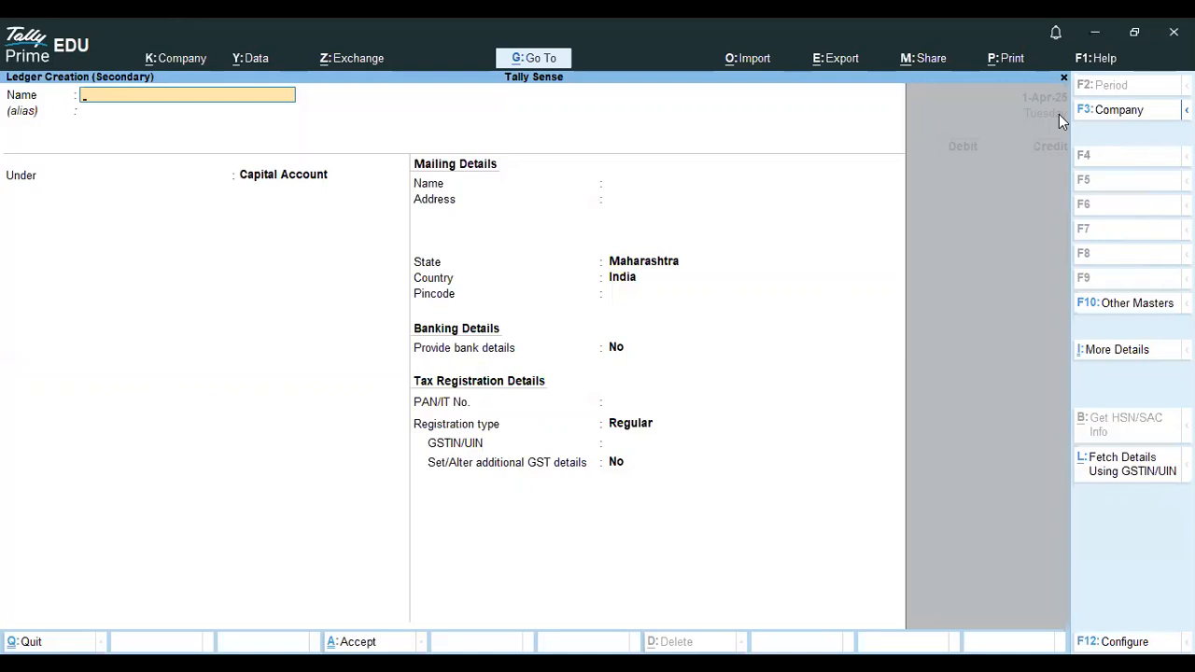
type("Rav")
key("Return")
key("Return")
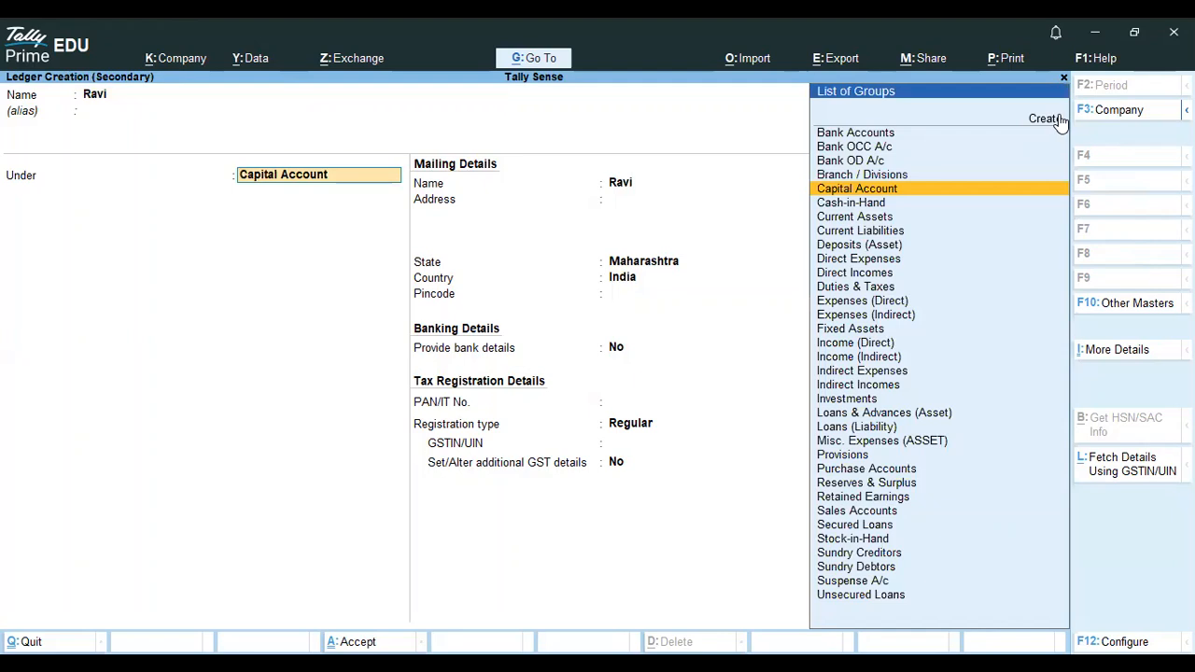
type("ind")
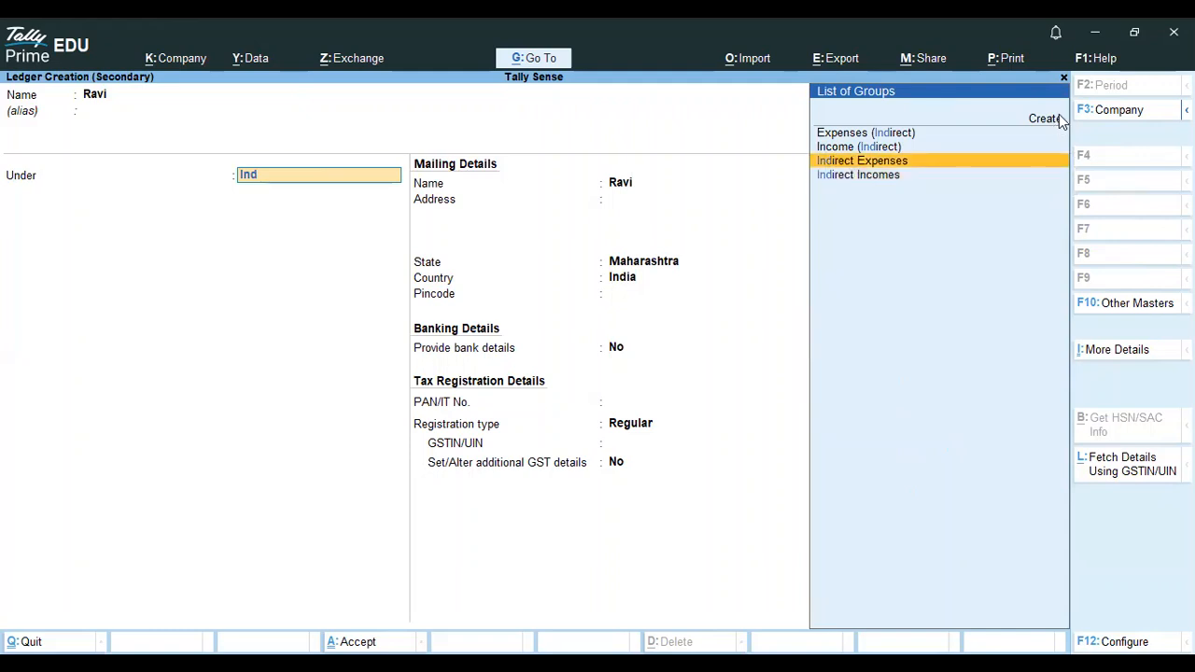
key("Return")
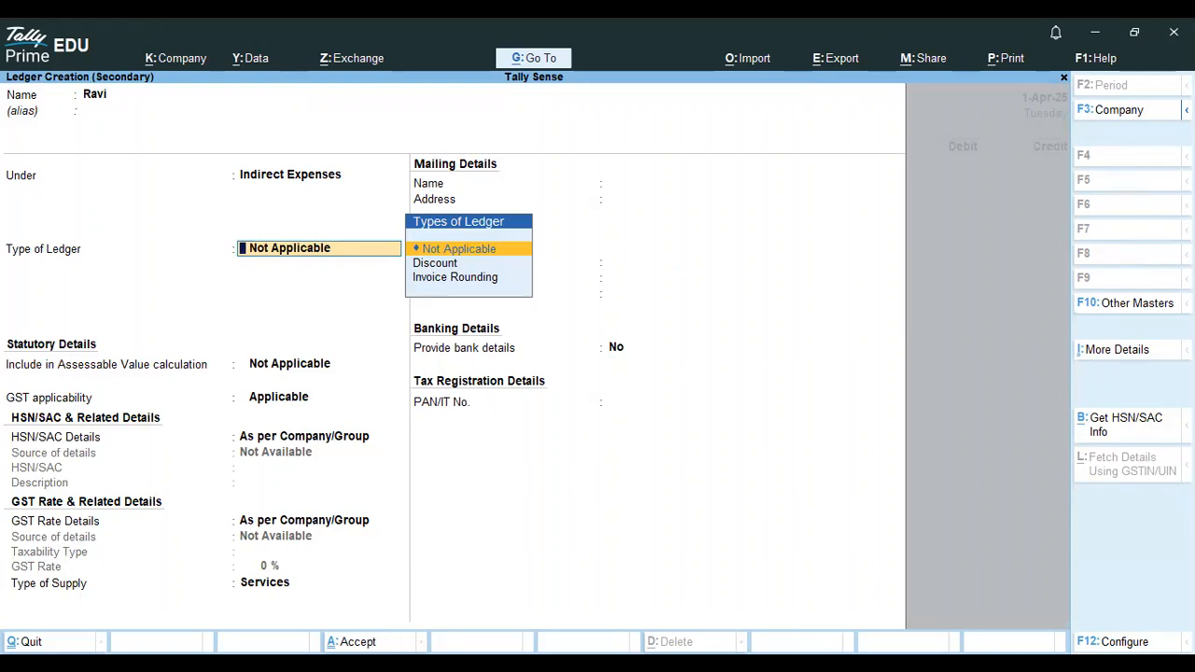
left_click(375, 636)
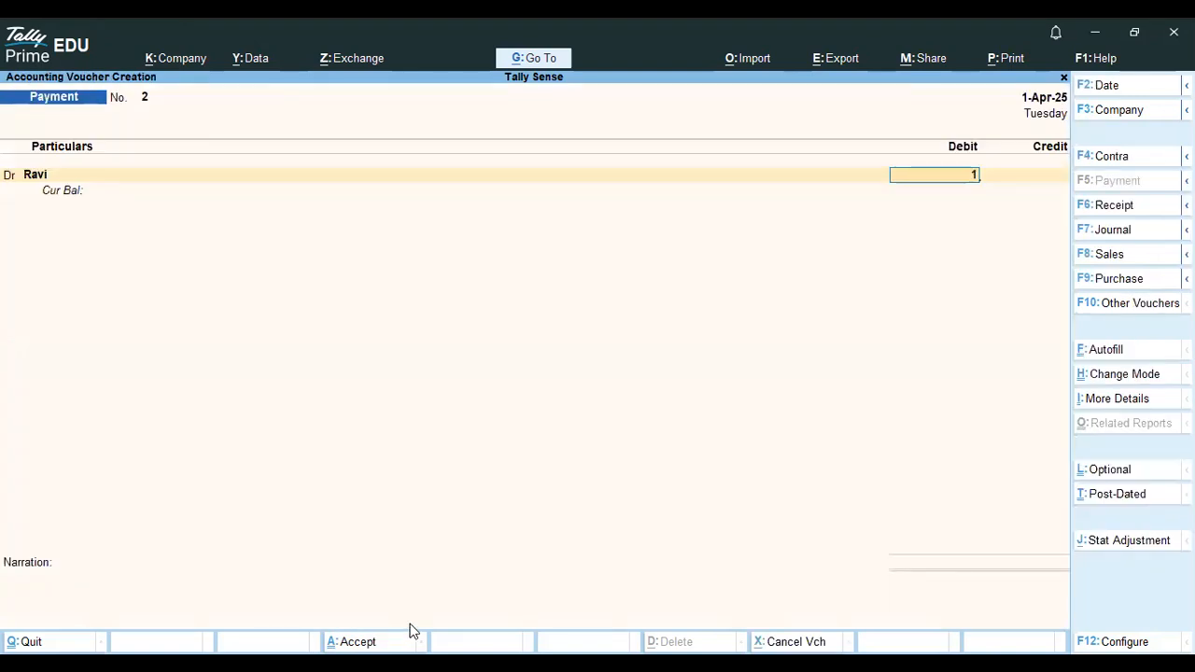
- Debit the new expense ledger 10,000, credit Cash, and save Payment voucher No. 2
type("10000")
key("Return")
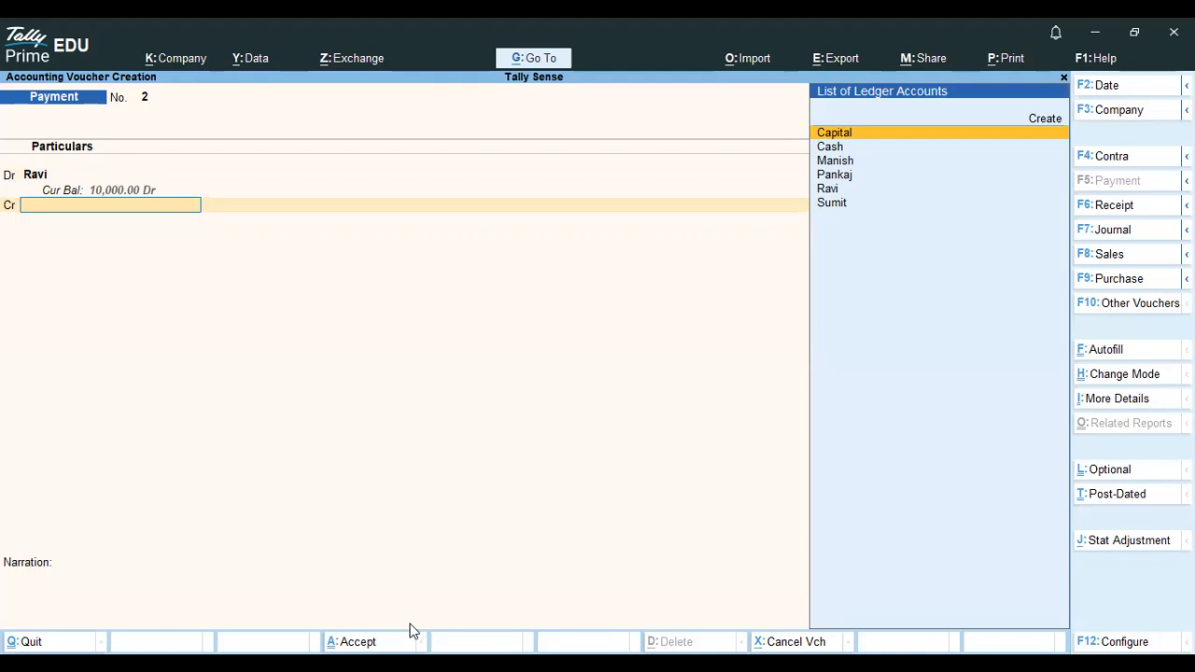
key("Down")
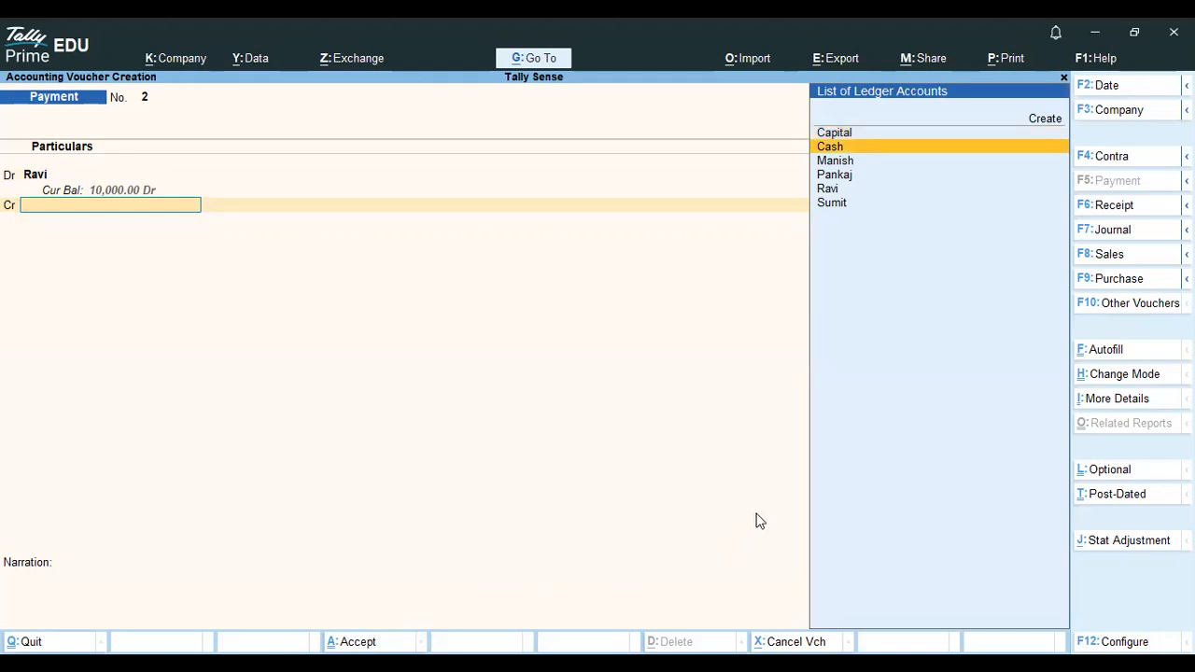
left_click(843, 149)
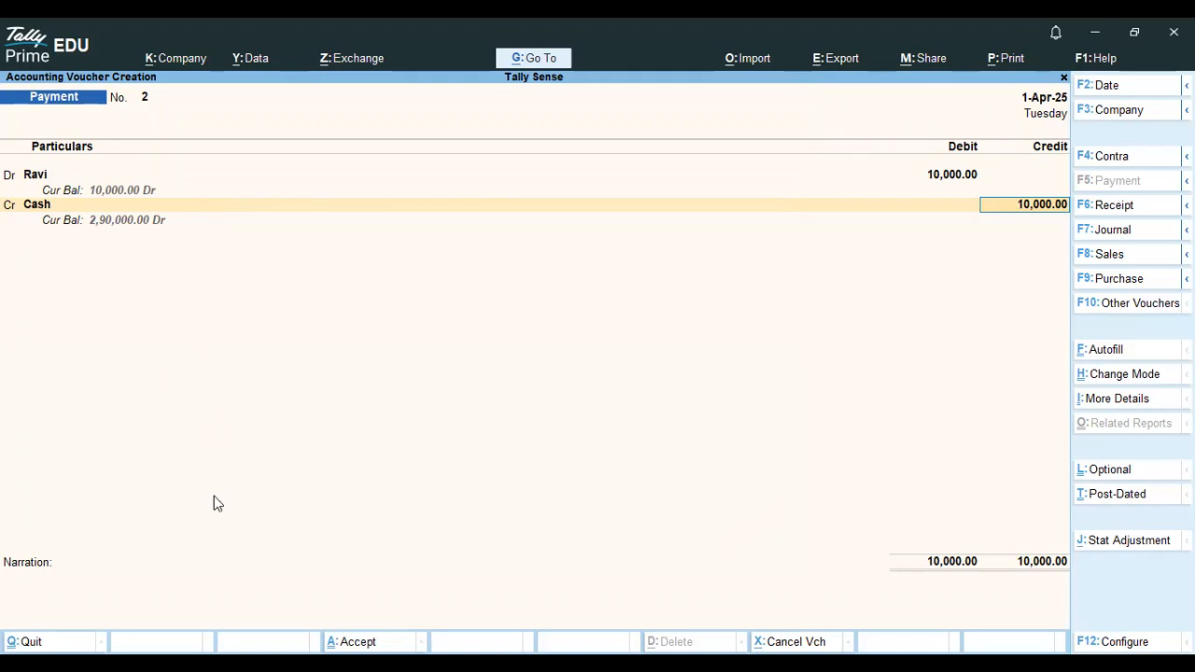
key("ctrl+a")
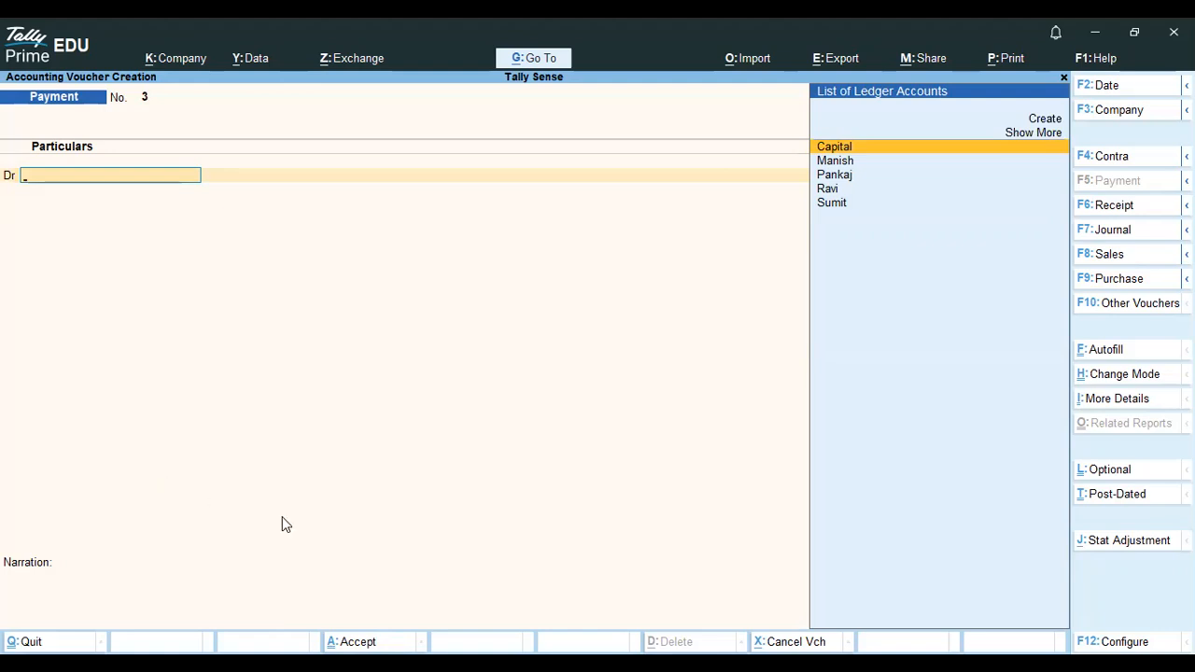
key("Up")
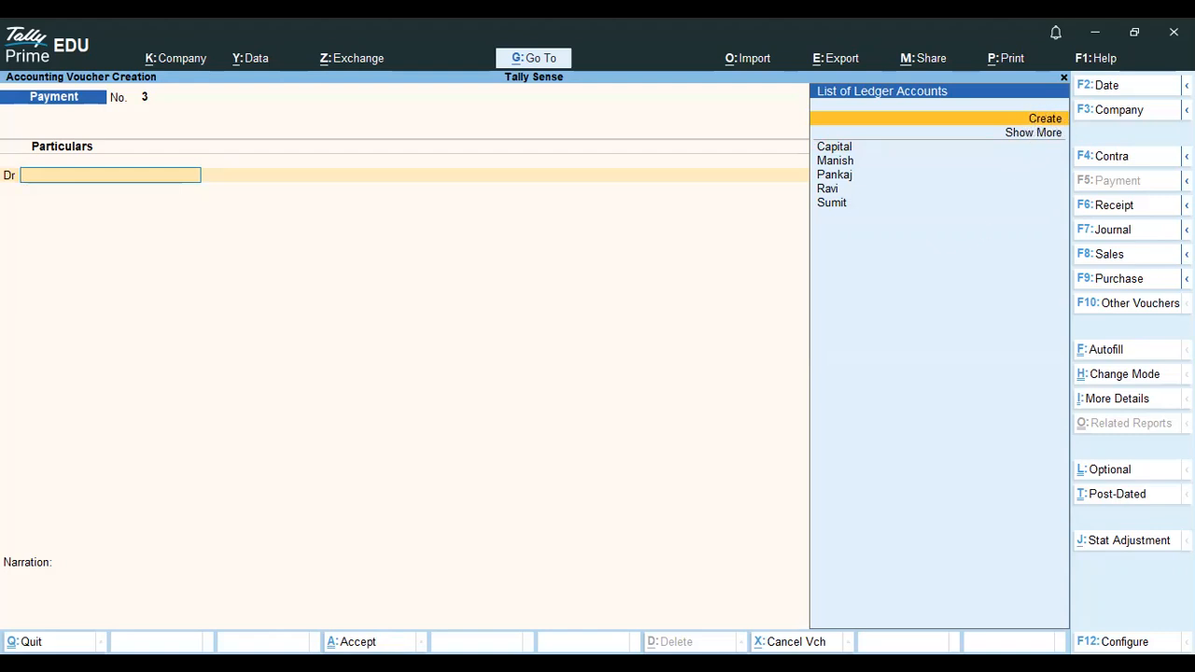
key("alt+Tab")
- Add the note 'alt+c-create a new ledger' in Notepad, then return to TallyPrime
left_click(189, 595)
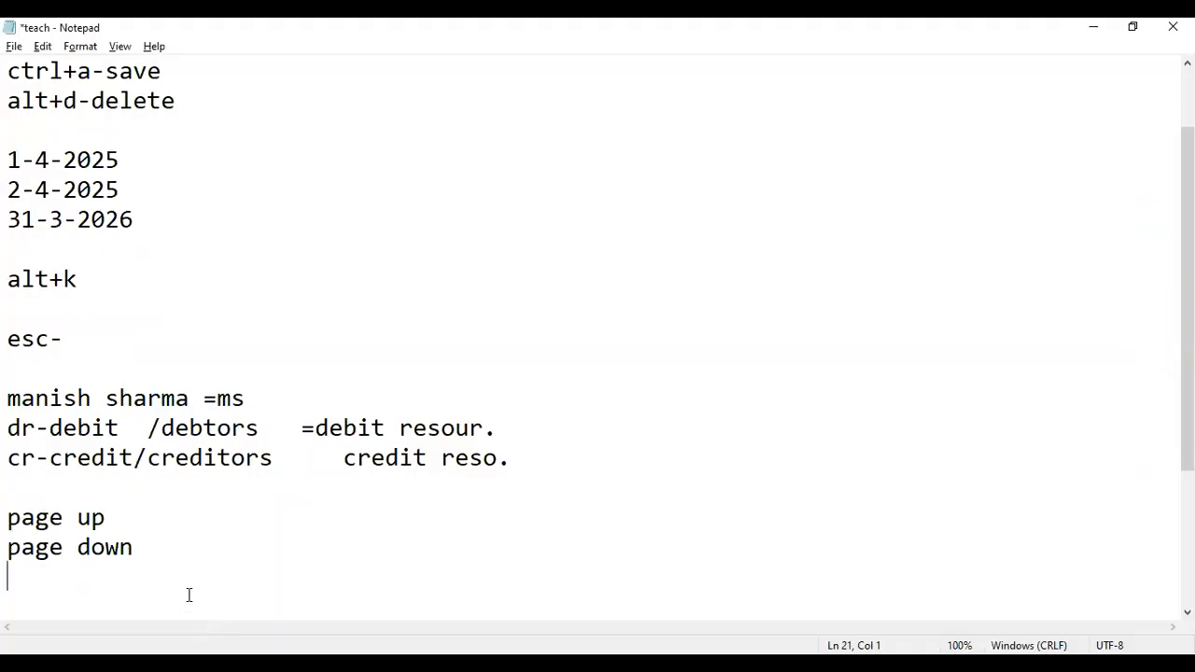
type("alt+c")
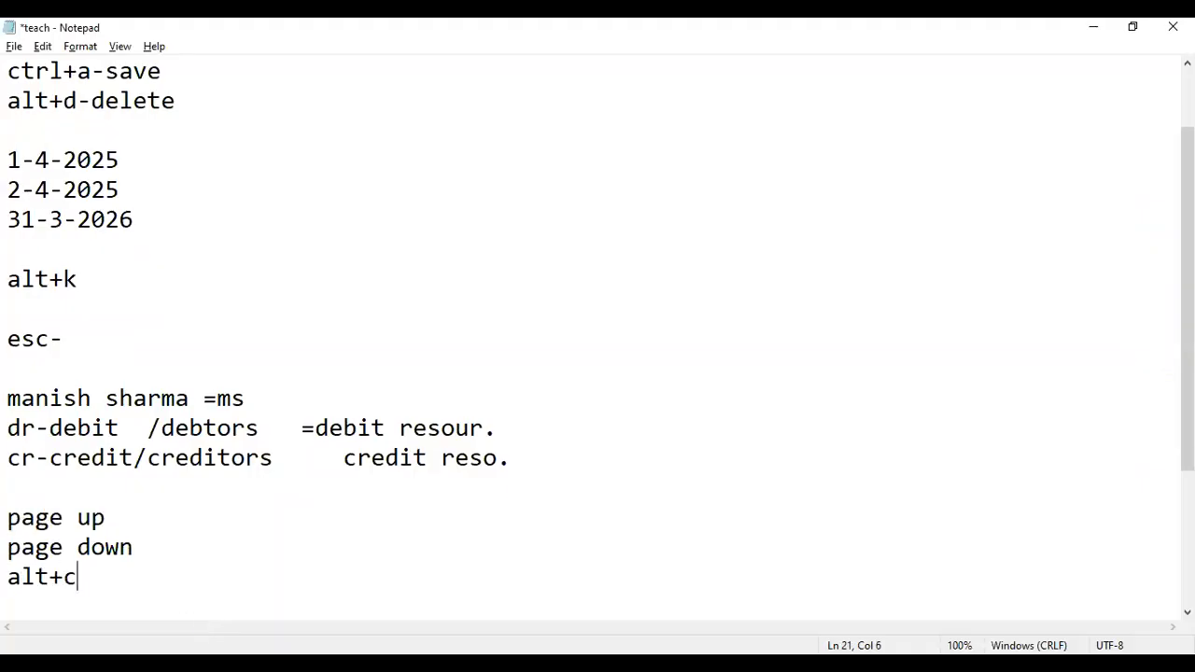
type("-create a n")
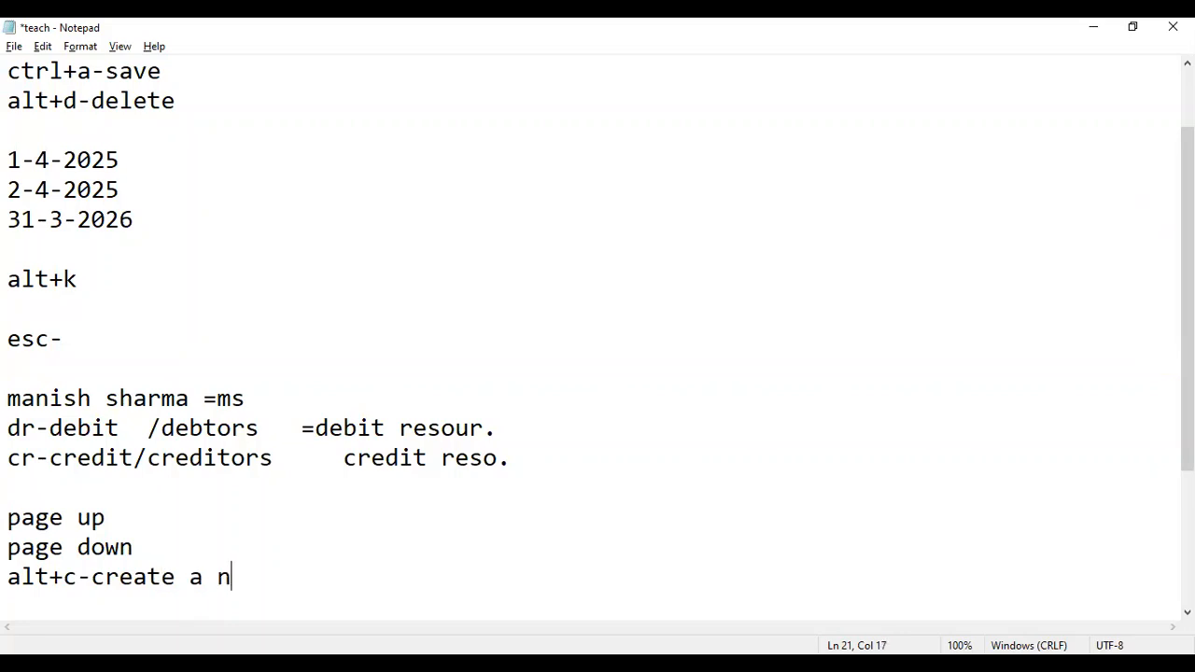
type("ew ledger")
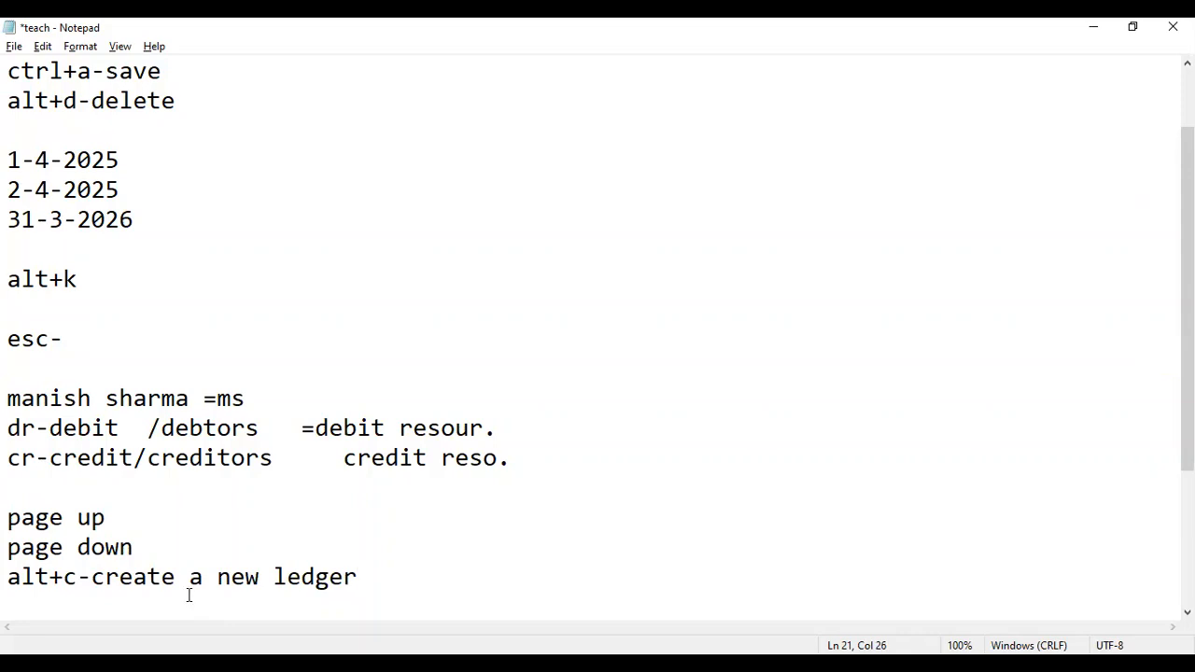
key("alt+Tab")
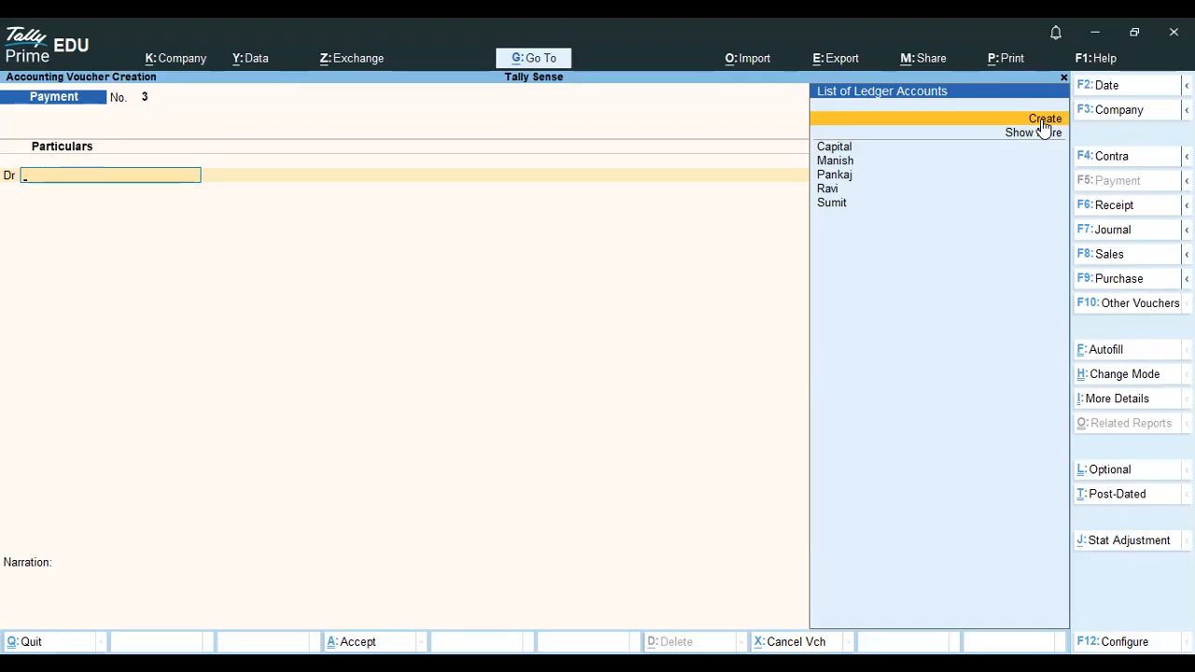
- Create a new ledger named after a person, under Indirect Expenses, via Alt+C as Payment No. 3's debit account
key("alt")
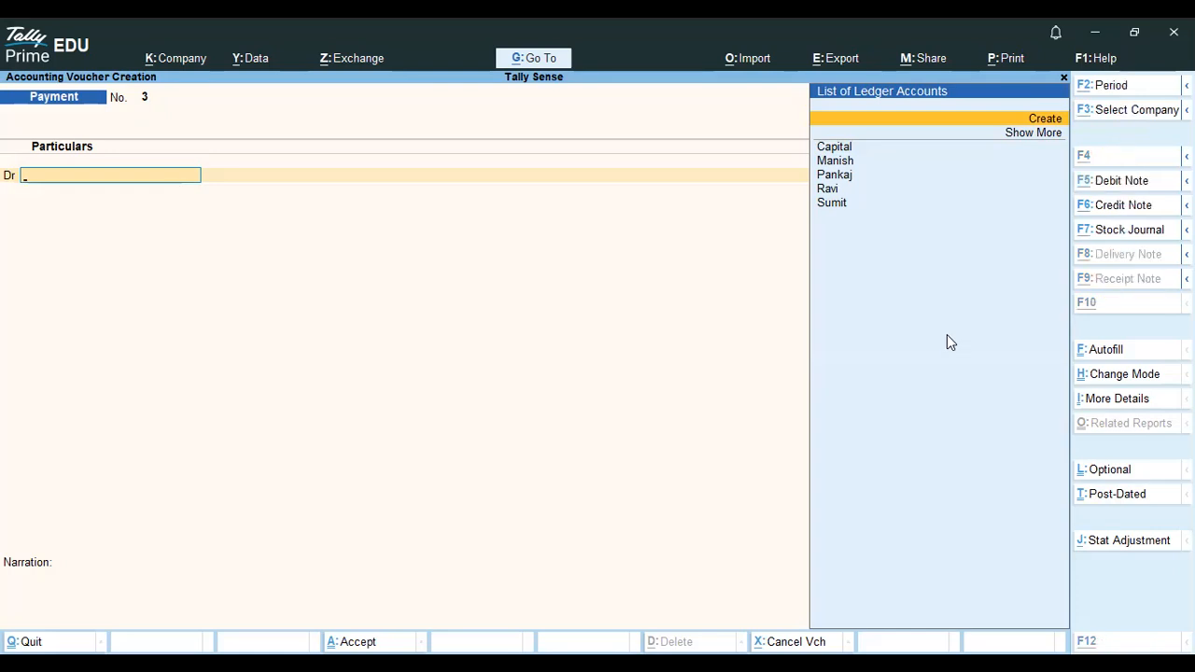
key("alt+c")
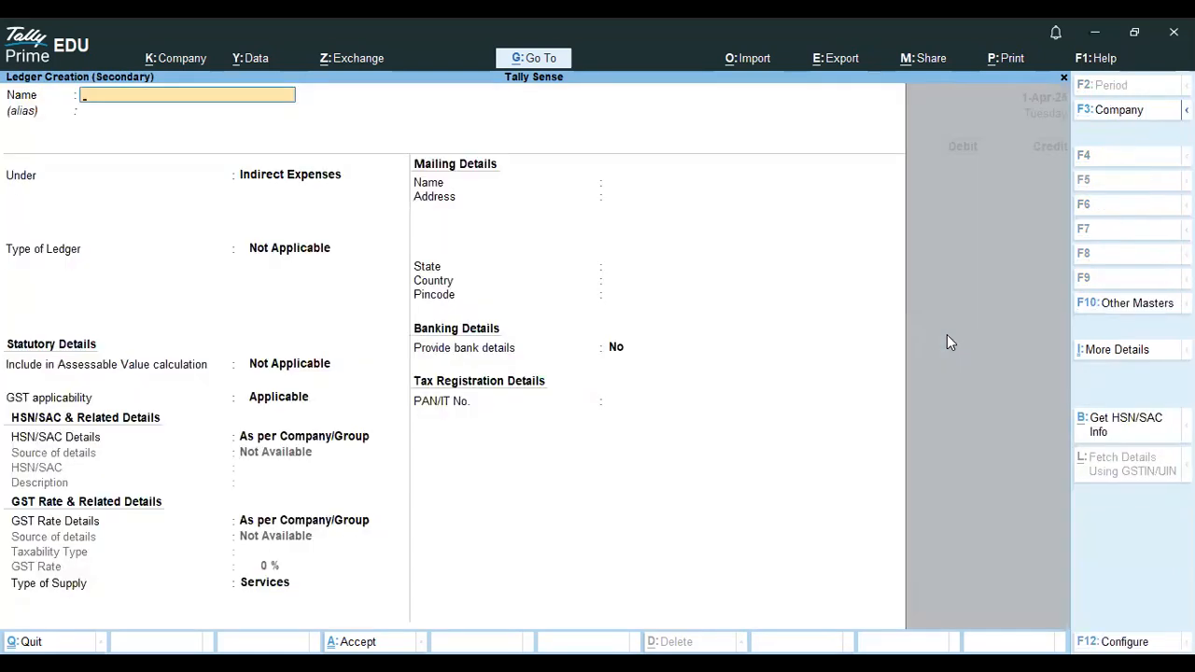
type("Piyush")
key("Return")
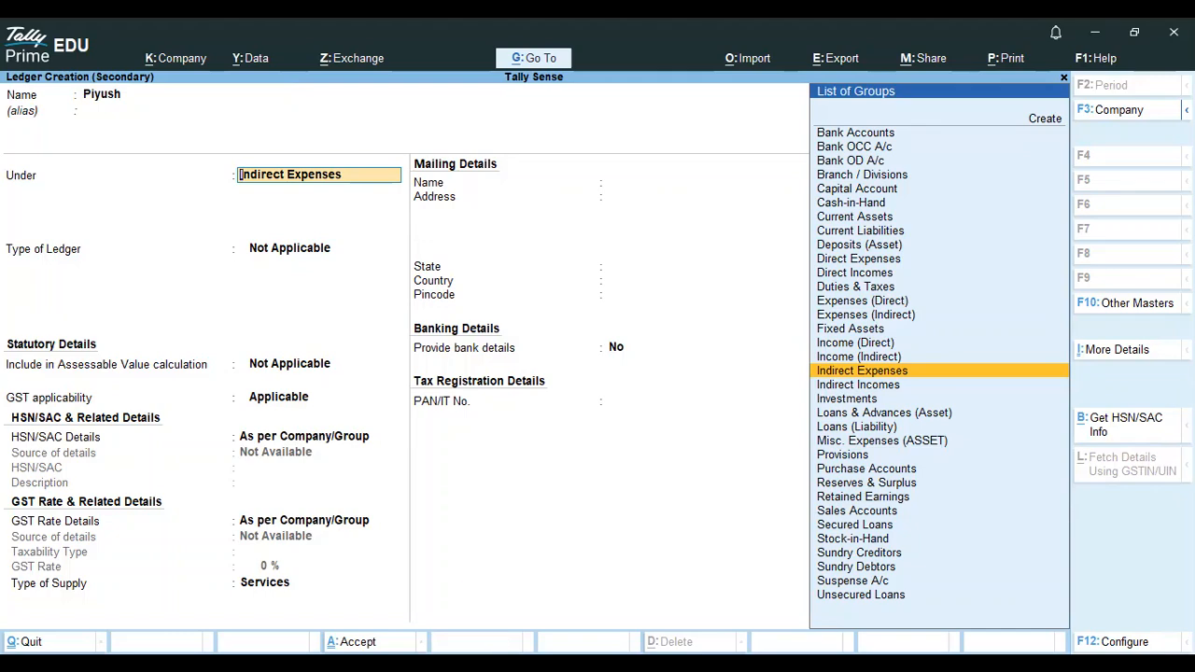
key("ctrl+a")
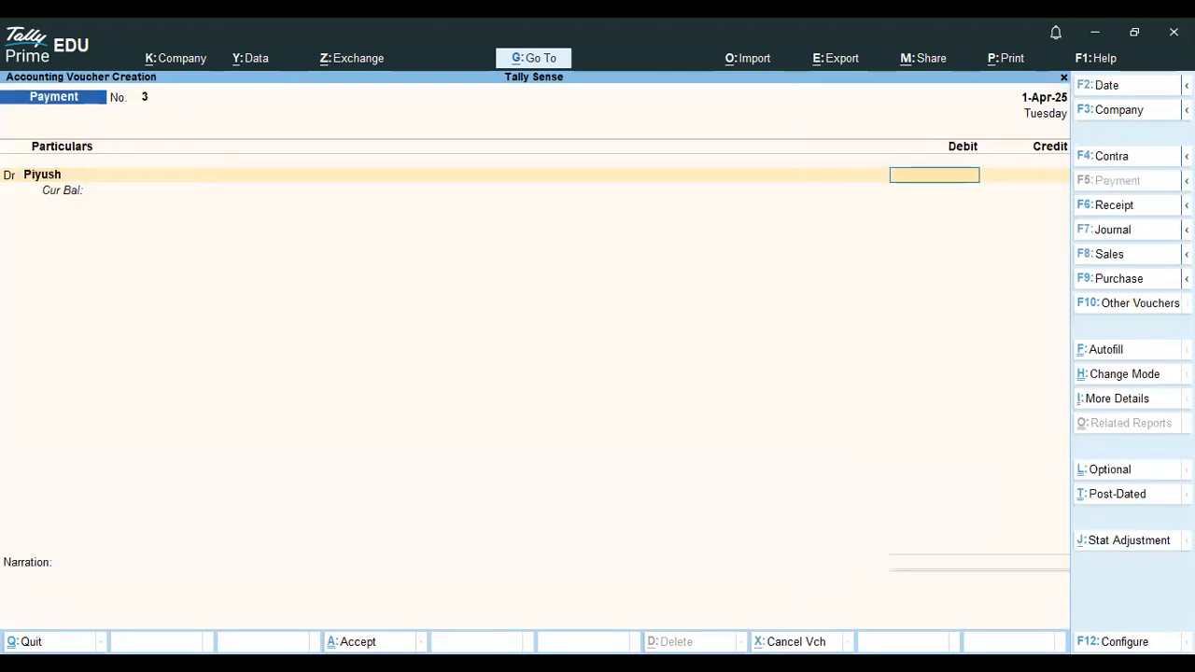
- Debit 20,000.00 against Cash and save Payment voucher No. 3
type("20000")
key("Return")
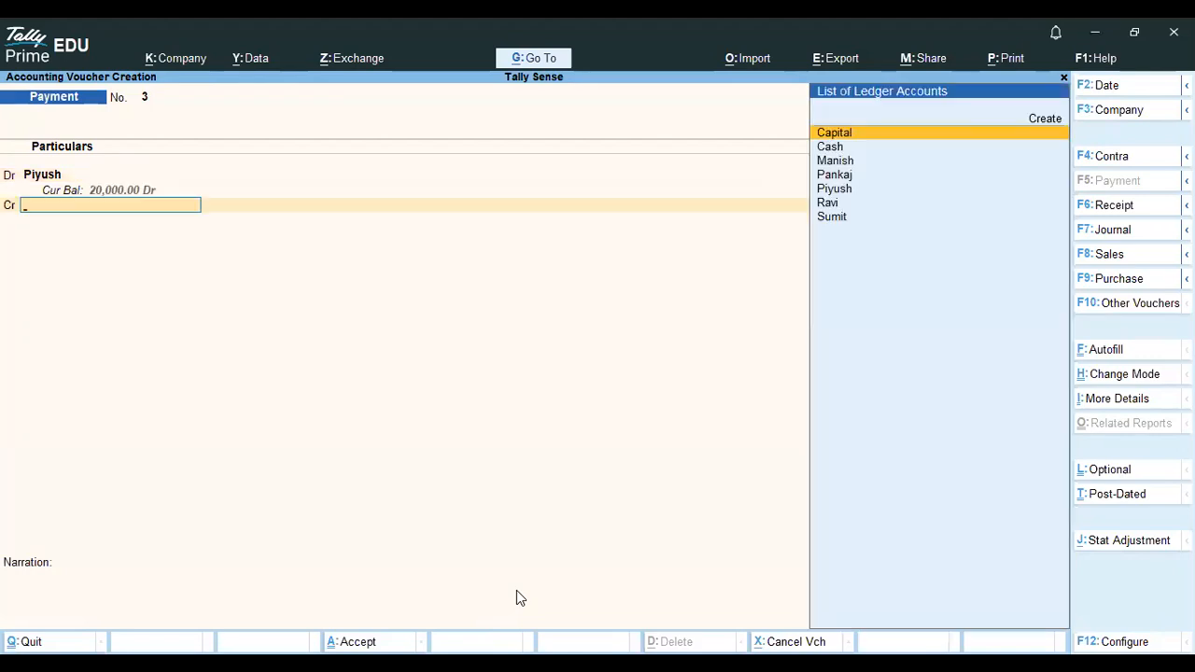
key("Down")
key("Return")
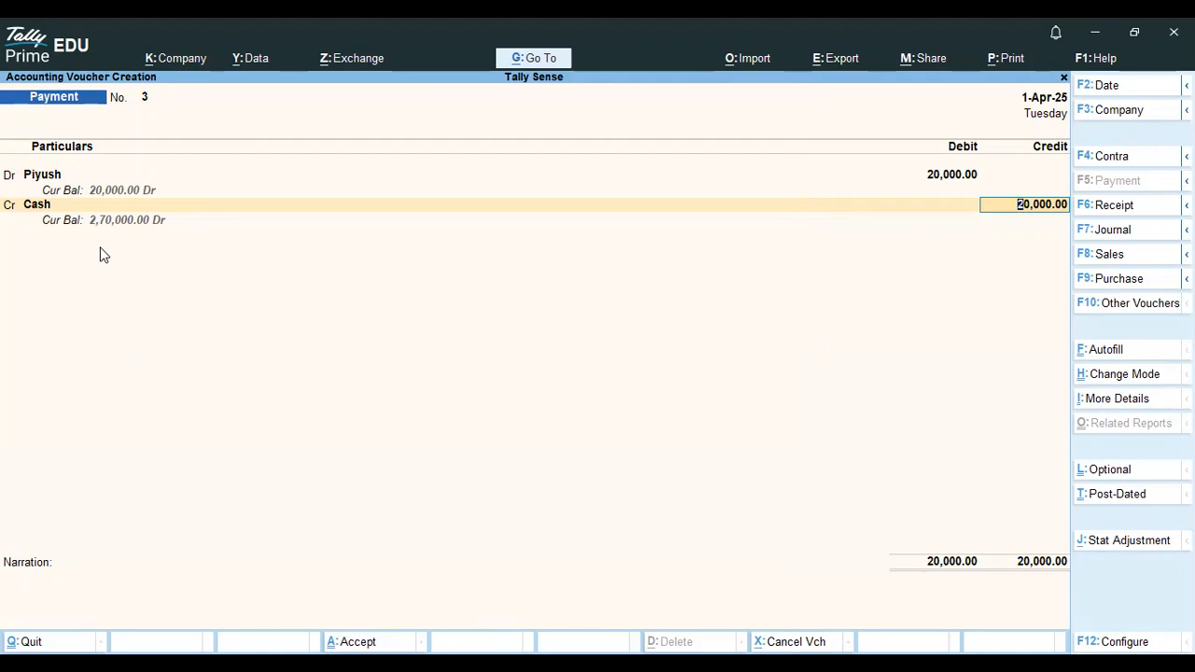
key("ctrl")
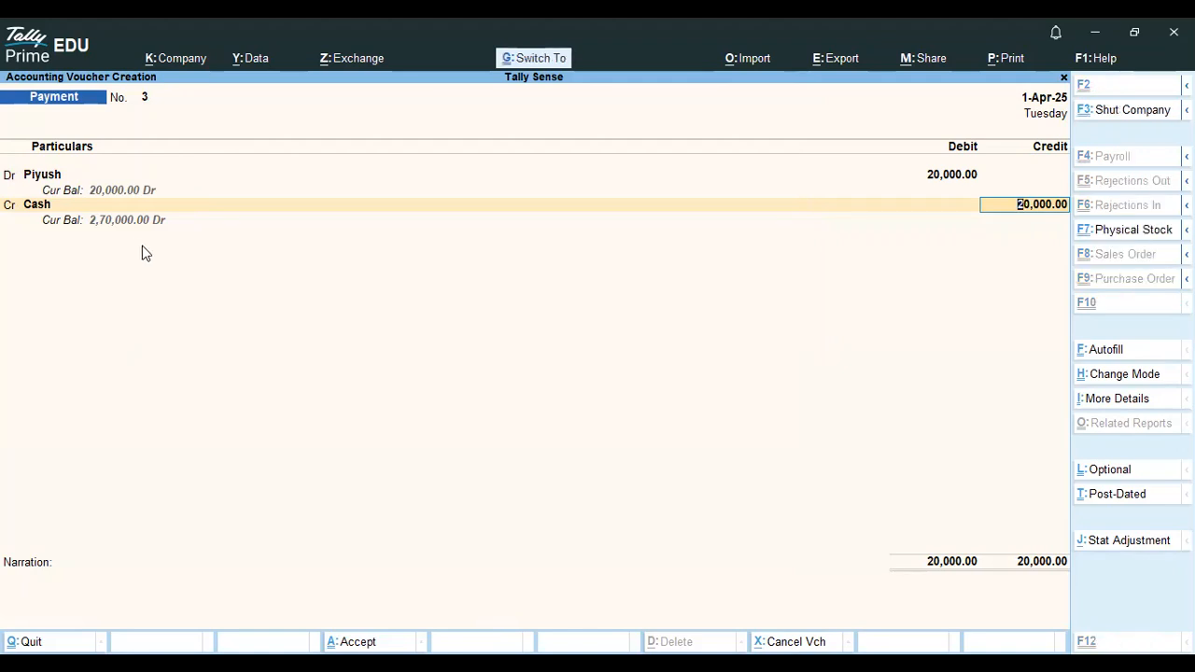
key("ctrl+a")
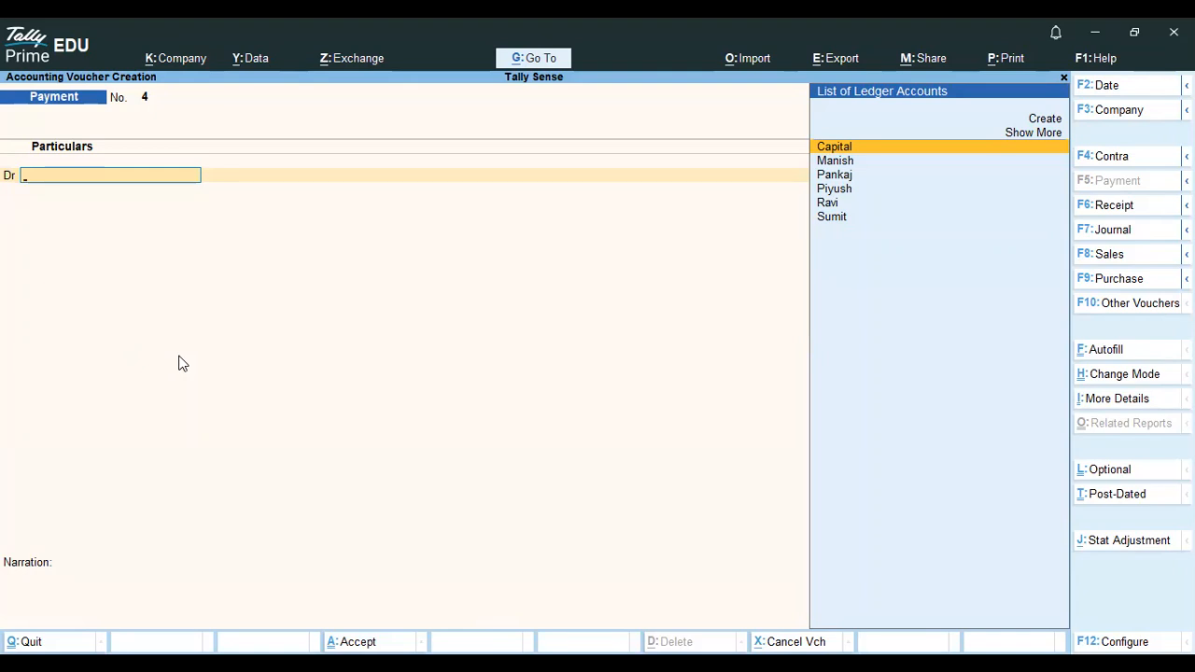
key("alt")
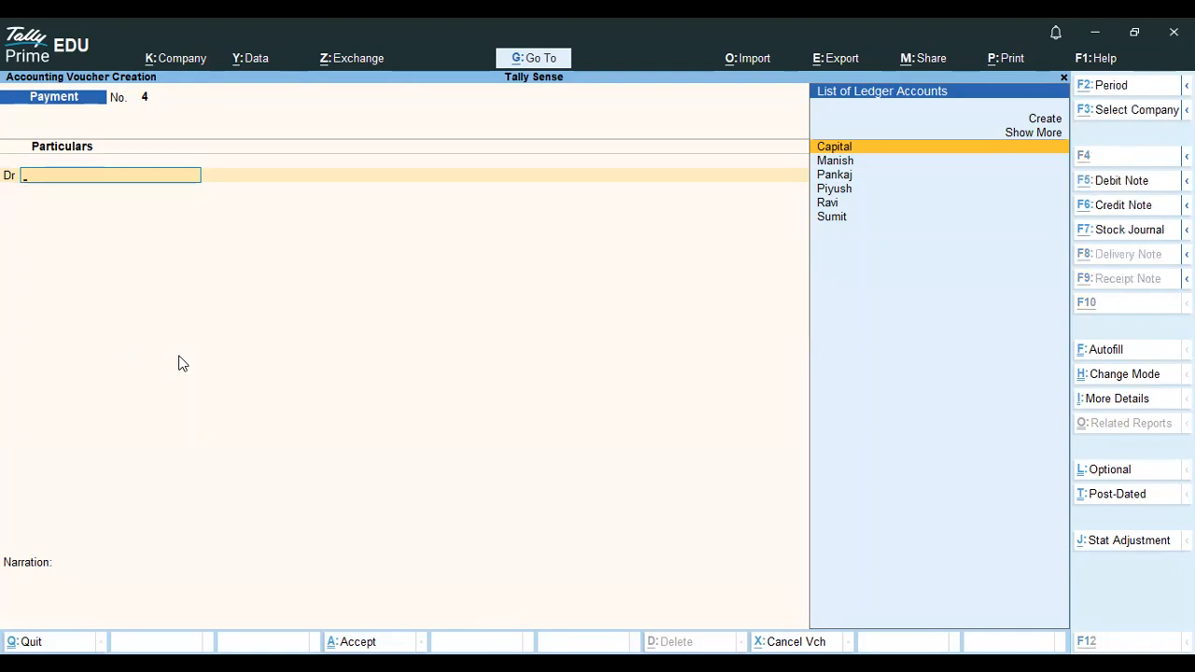
key("alt+Tab")
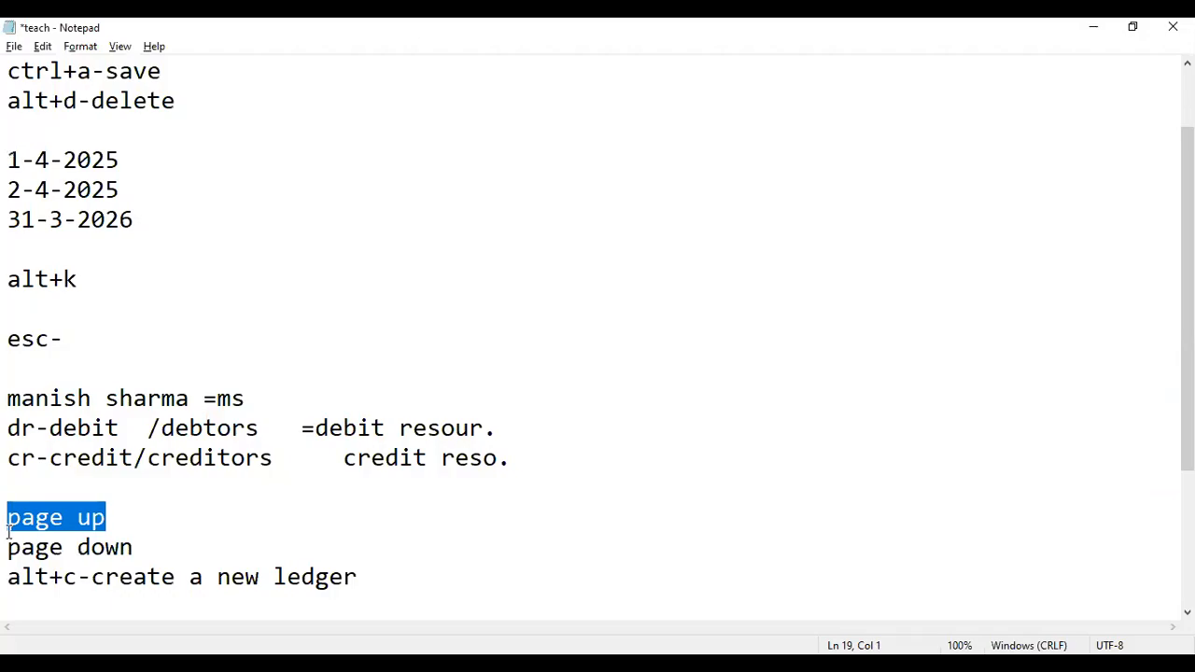
- Page back through the saved vouchers, then forward to a new Receipt entry
key("alt+Tab")
key("Page_Up")
key("Page_Up")
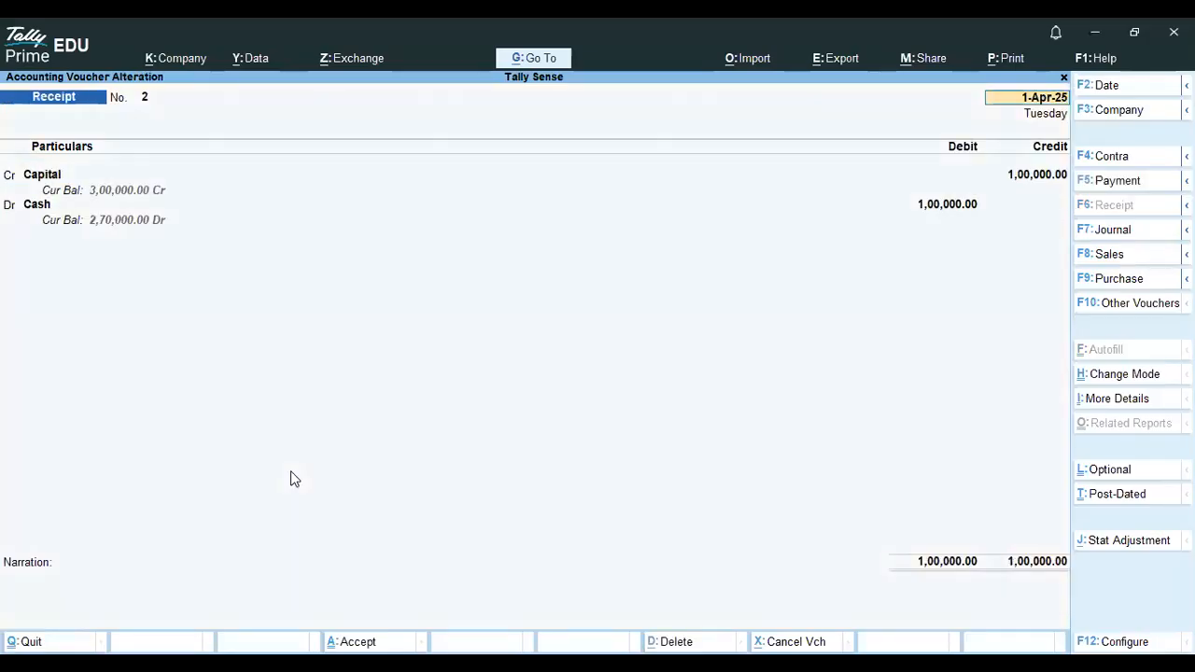
key("Page_Up")
key("Page_Down")
key("Page_Down")
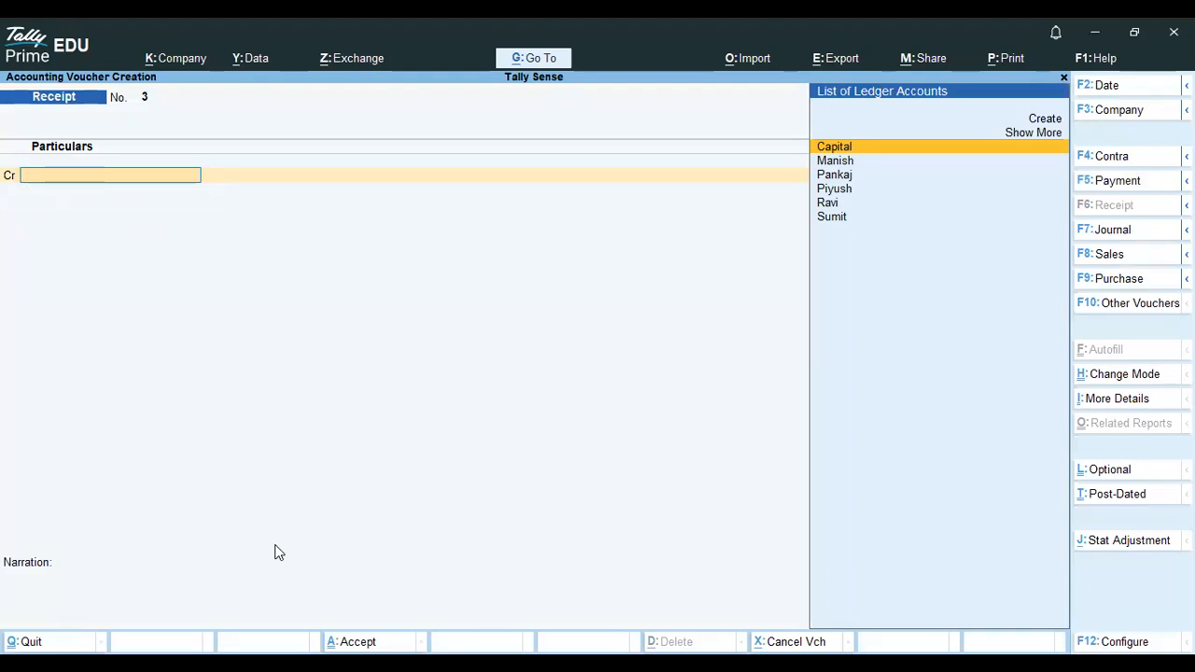
- Select the esc- note in Notepad, then quit Receipt entry to the Gateway of Tally
key("alt")
key("alt+Tab")
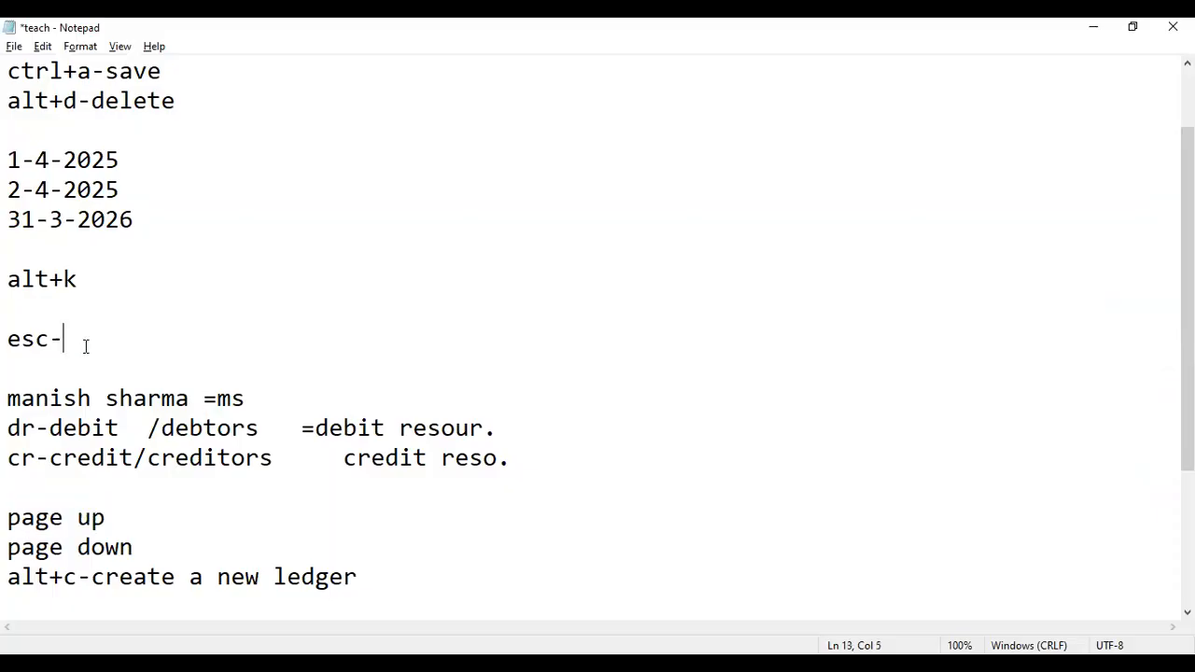
left_click_drag(85, 345, 8, 343)
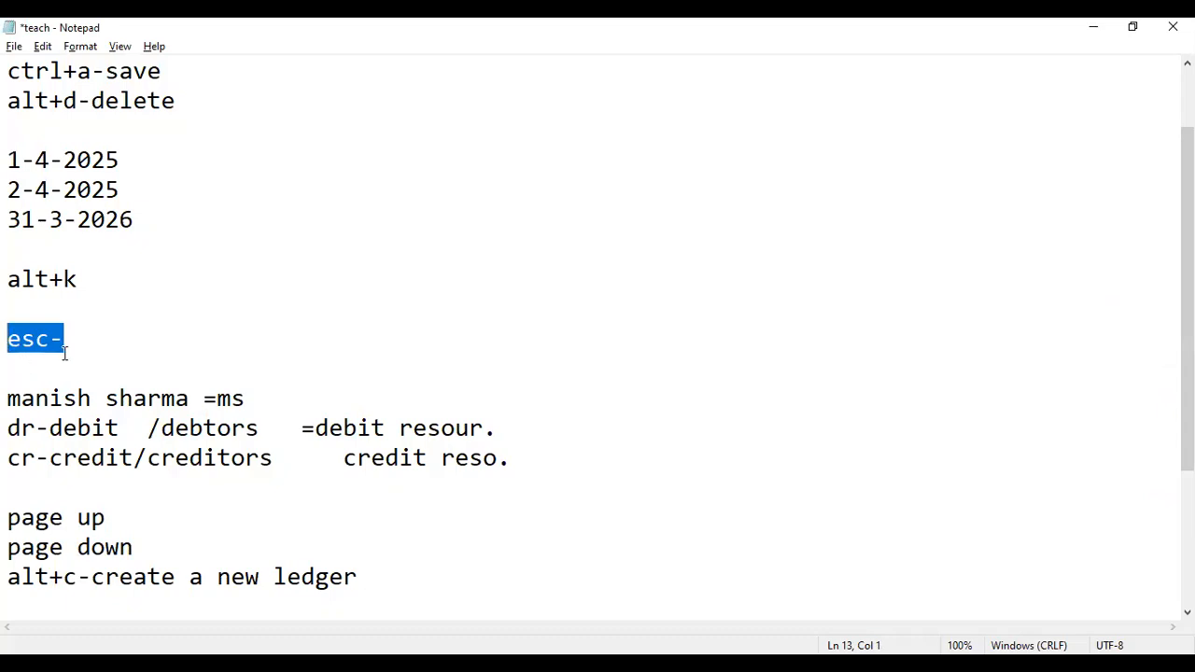
key("alt+Tab")
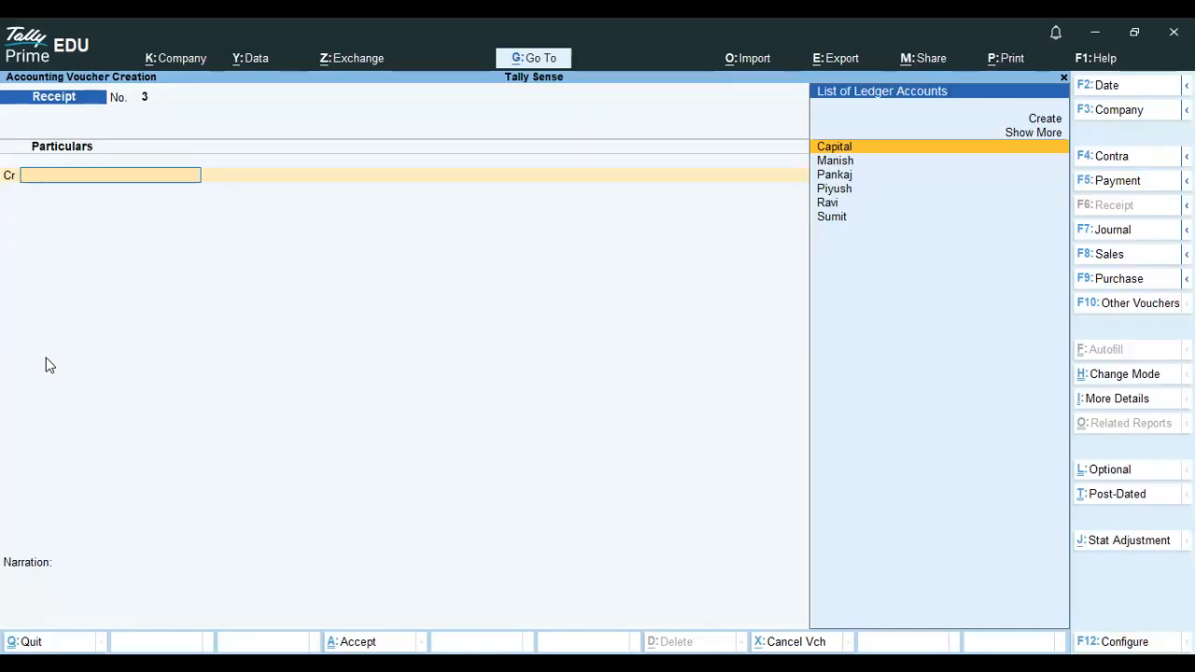
key("Escape")
key("Return")
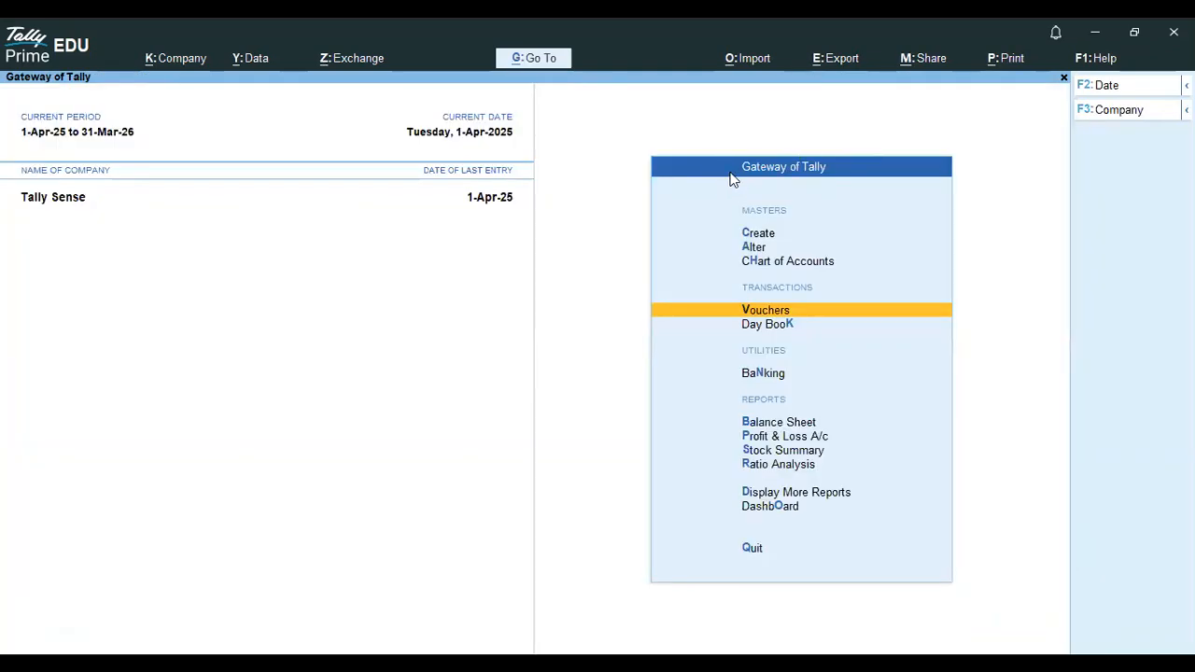
- Open the Day Book for 1-Apr-25 listing the two Payment and two Receipt vouchers
left_click(767, 327)
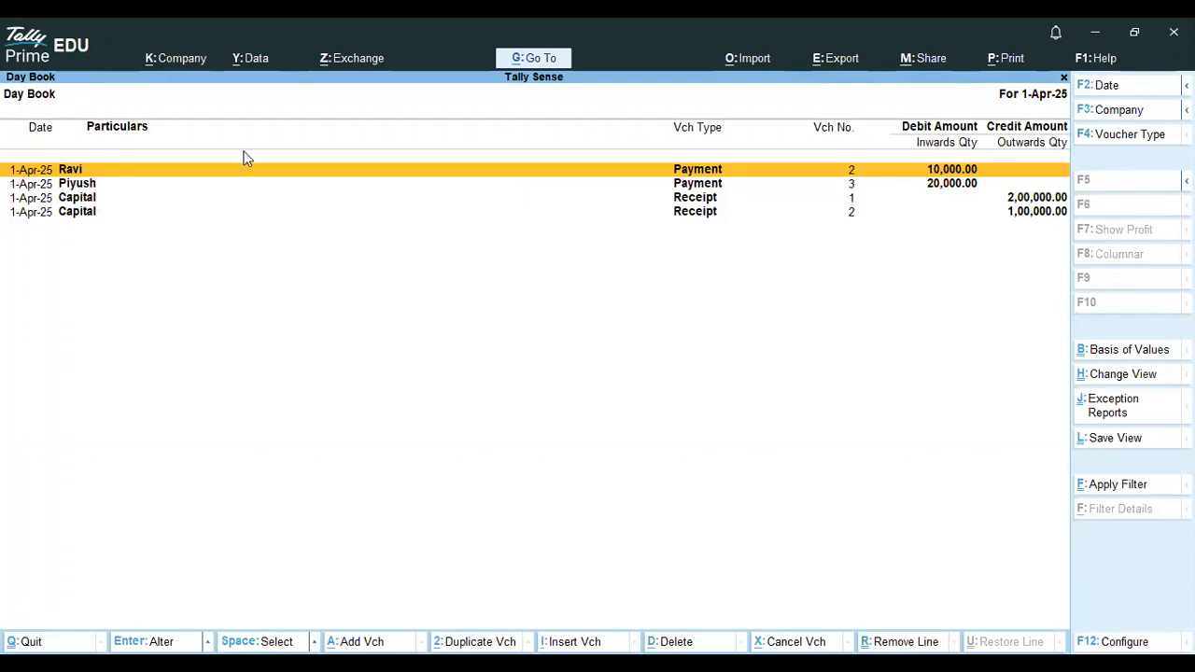
key("alt")
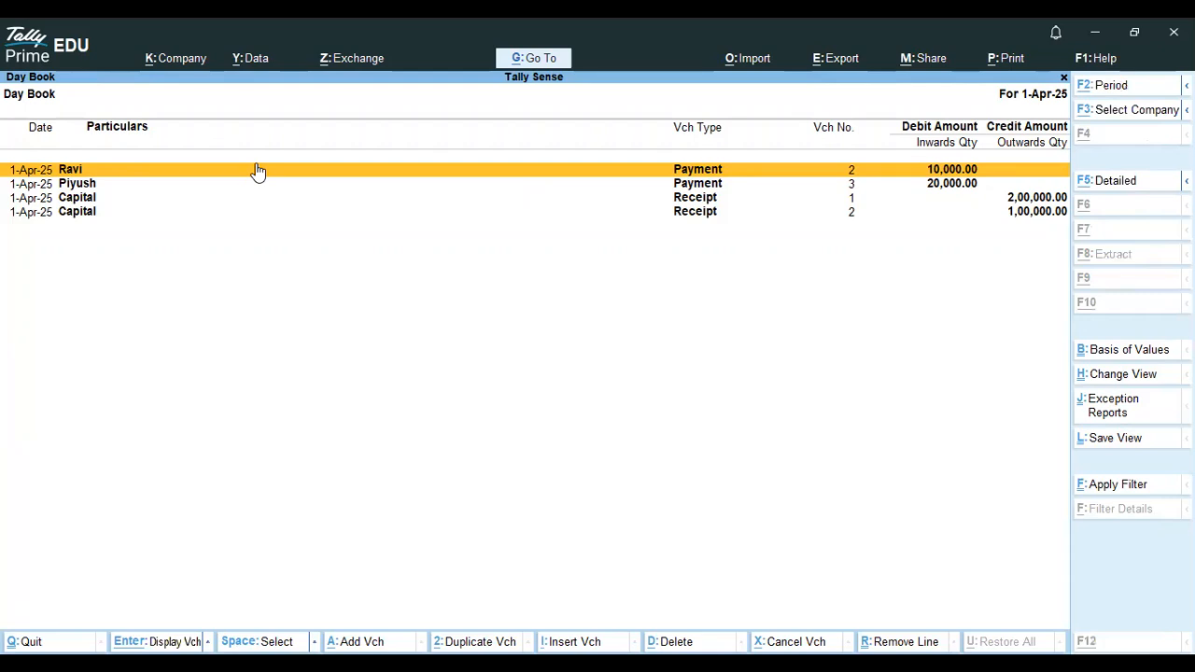
- Add the note 'alt+f1-show detalis' below the create-ledger shortcut line
key("alt+Tab")
key("Return")
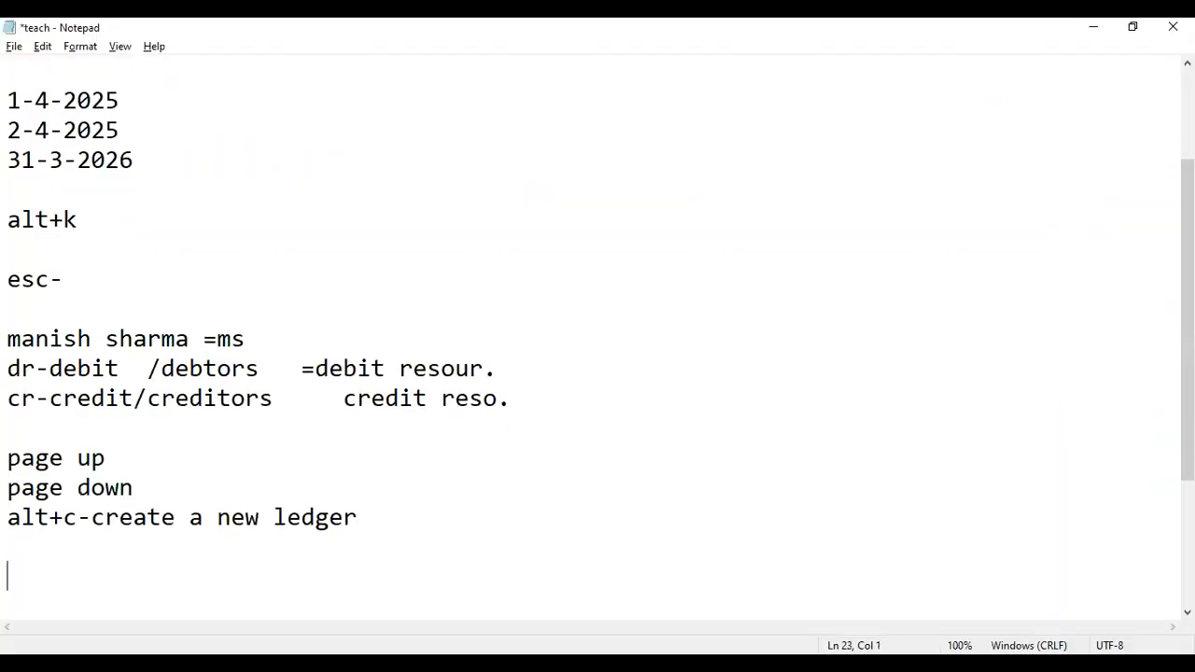
key("BackSpace")
type("a")
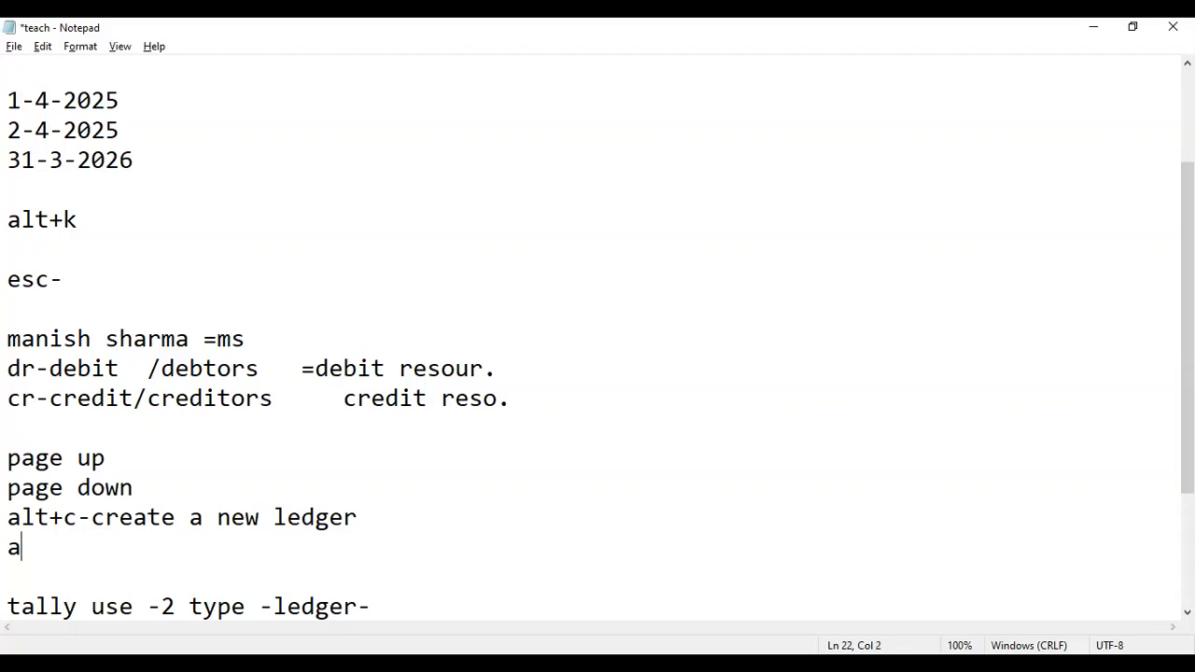
type("lt+dl")
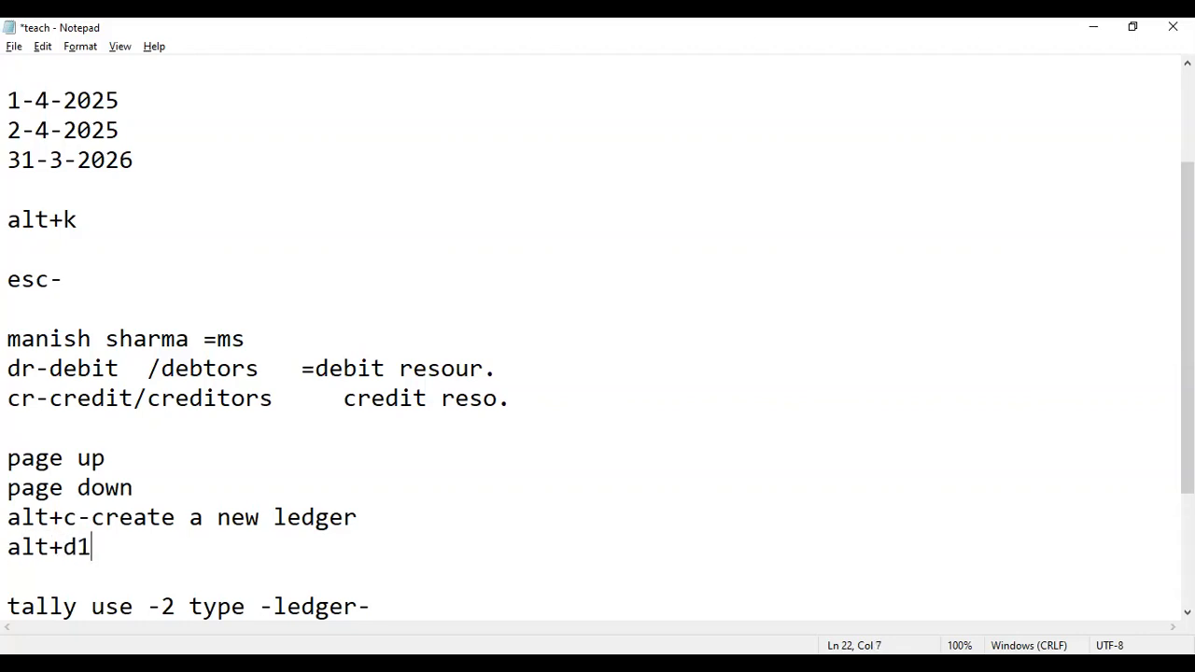
key("BackSpace")
key("BackSpace")
type("f1-show detalis")
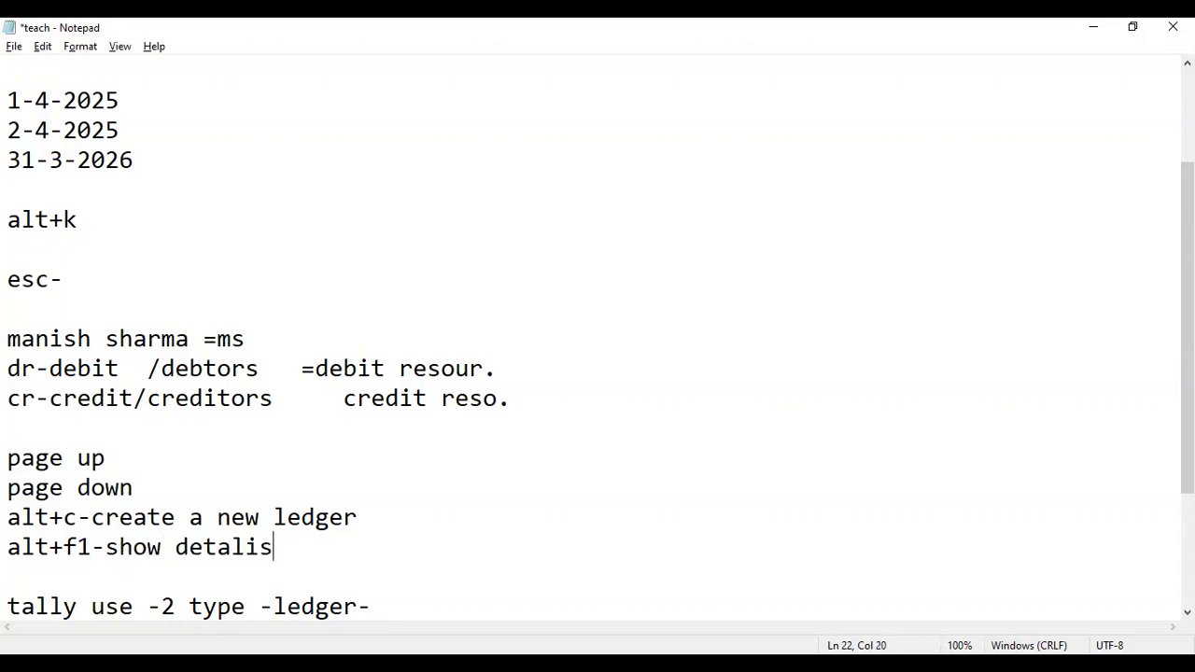
- Reopen the Day Book and switch it to detailed view showing each voucher's Cash line
key("alt+Tab")
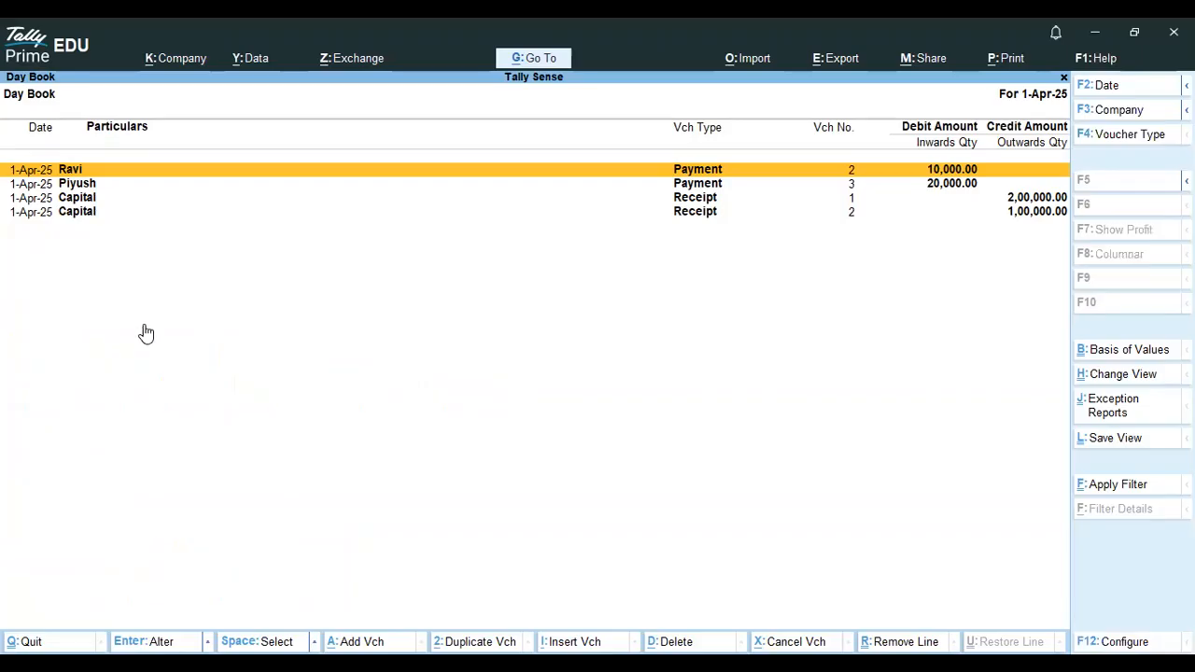
key("alt+F1")
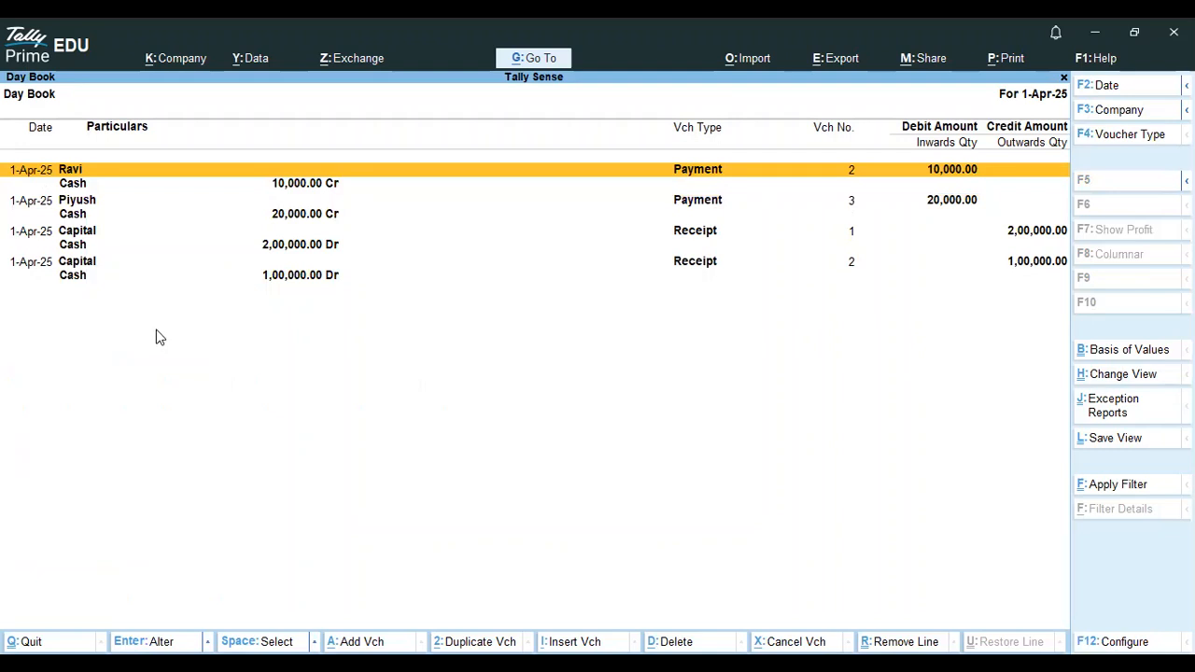
key("Escape")
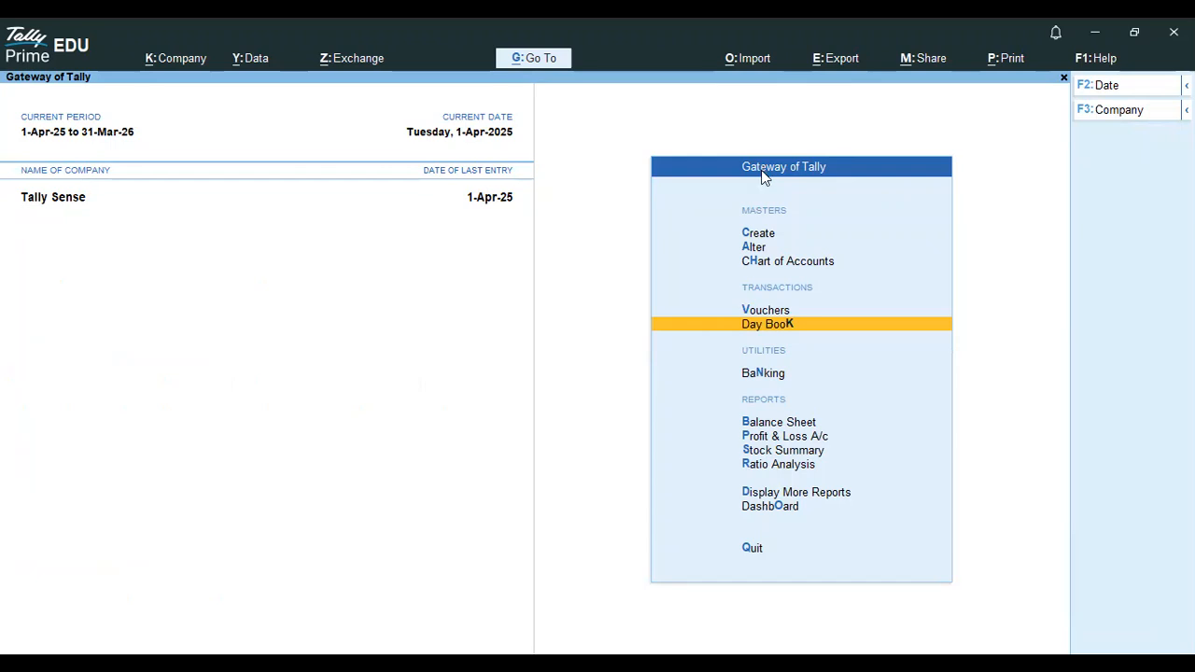
left_click(793, 332)
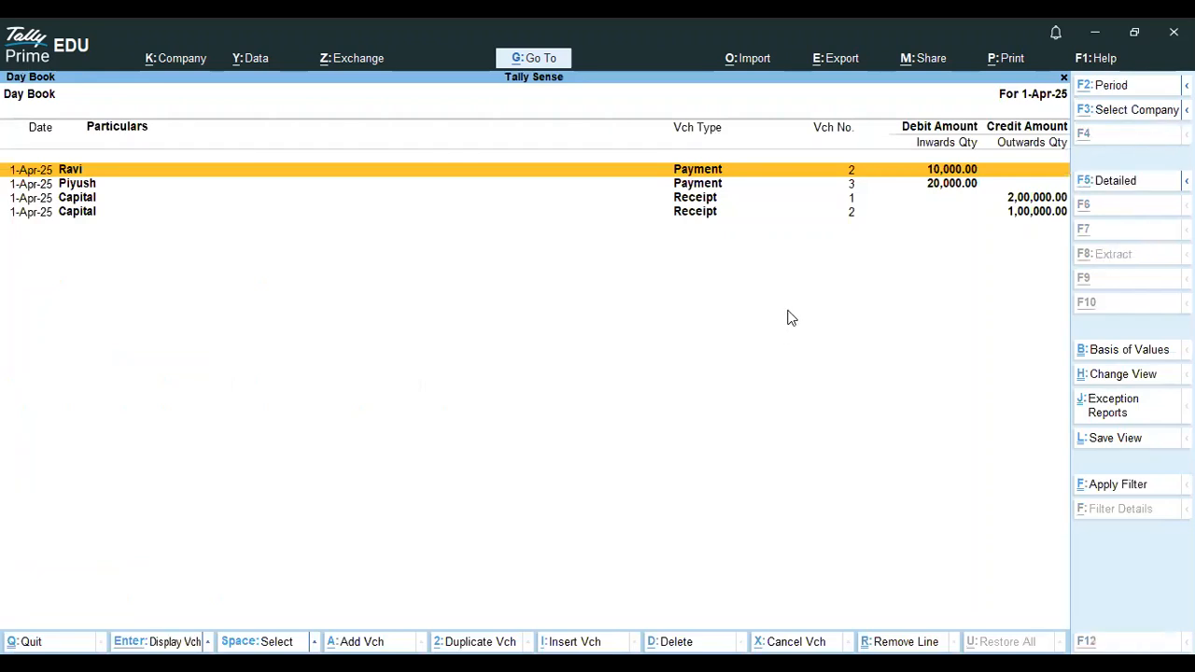
key("alt+F5")
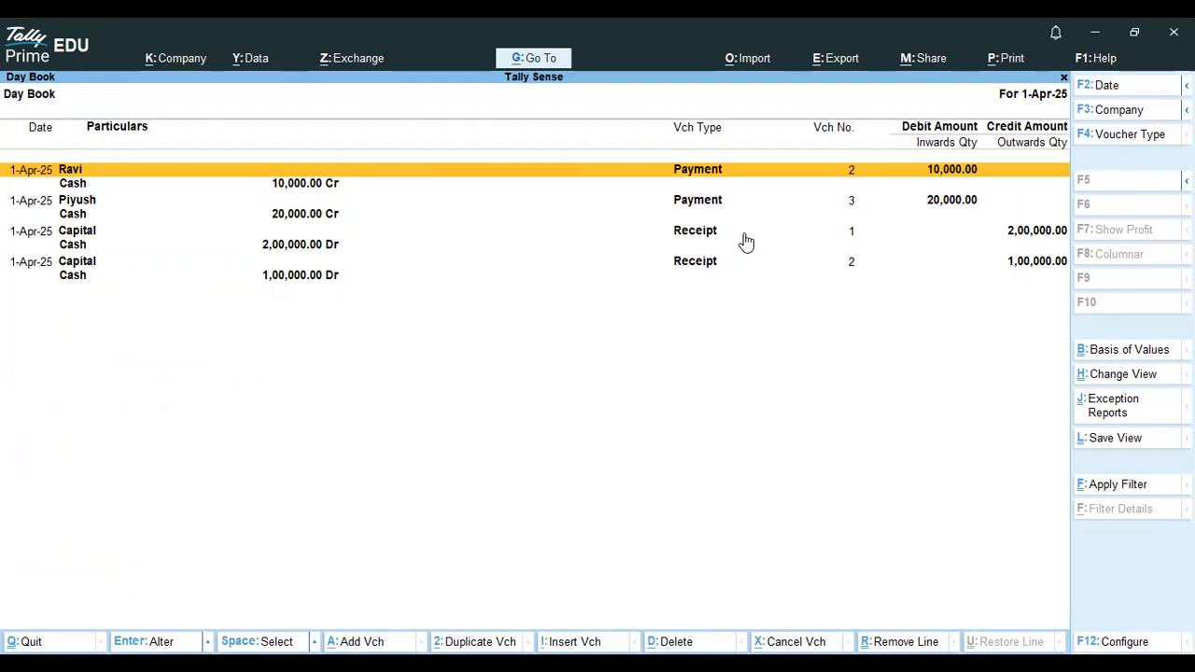
key("alt")
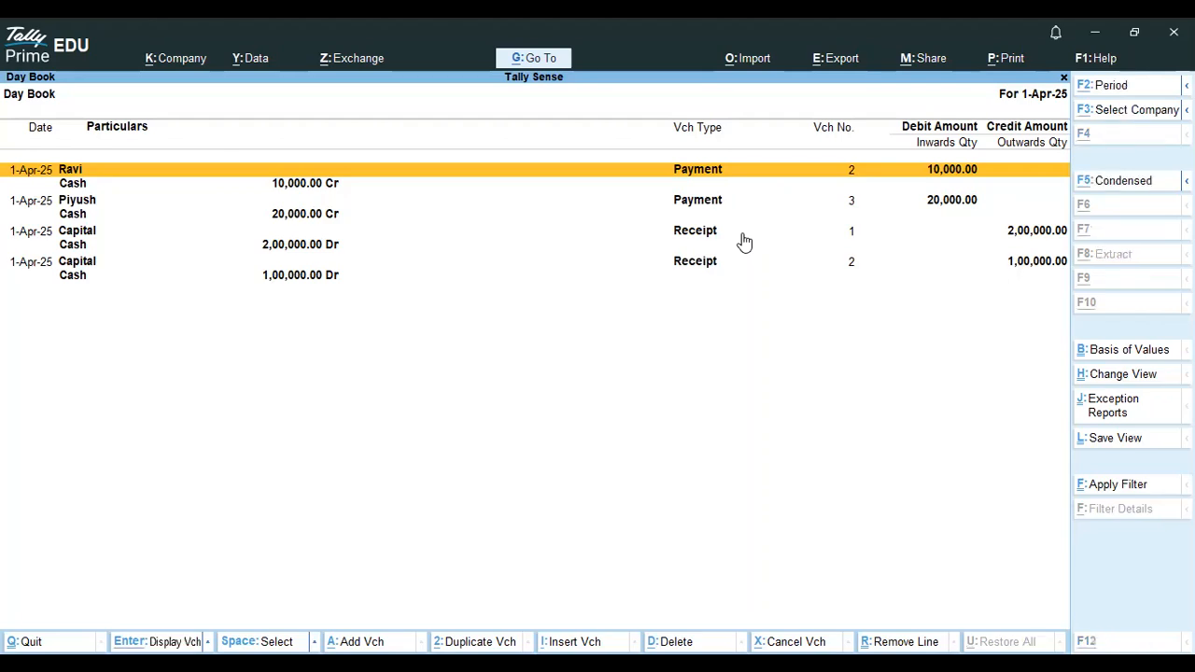
key("alt+Tab")
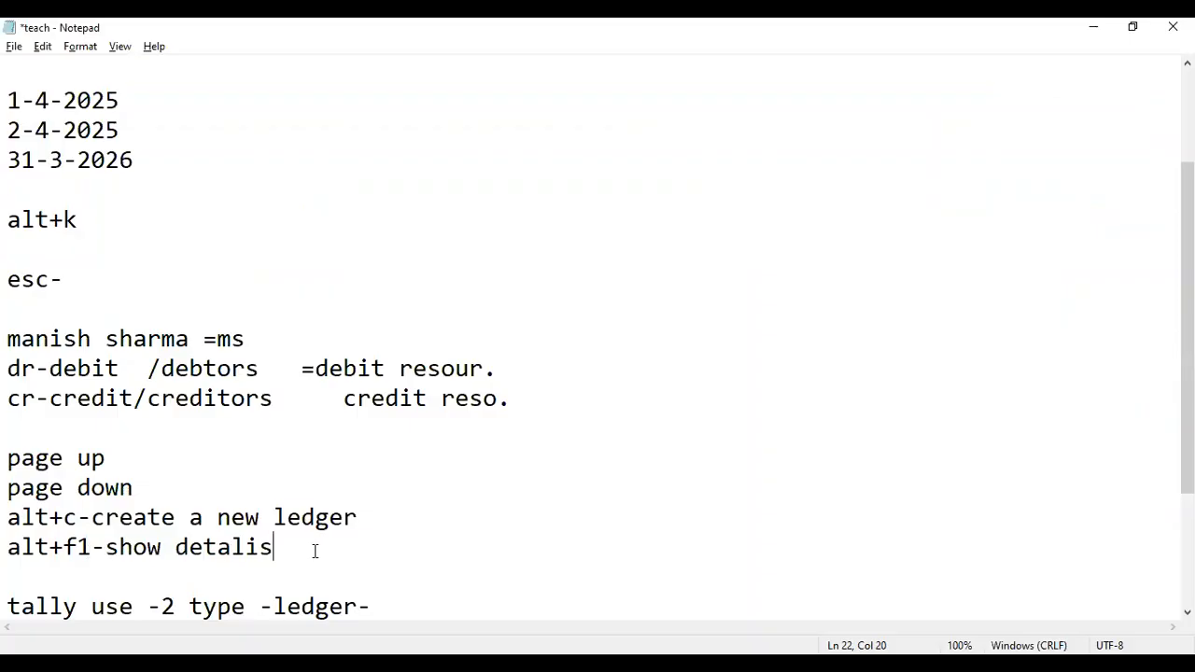
- Append 'alt+f5-' to the show-details note, then condense the Day Book and try quitting
type("alt+f5-")
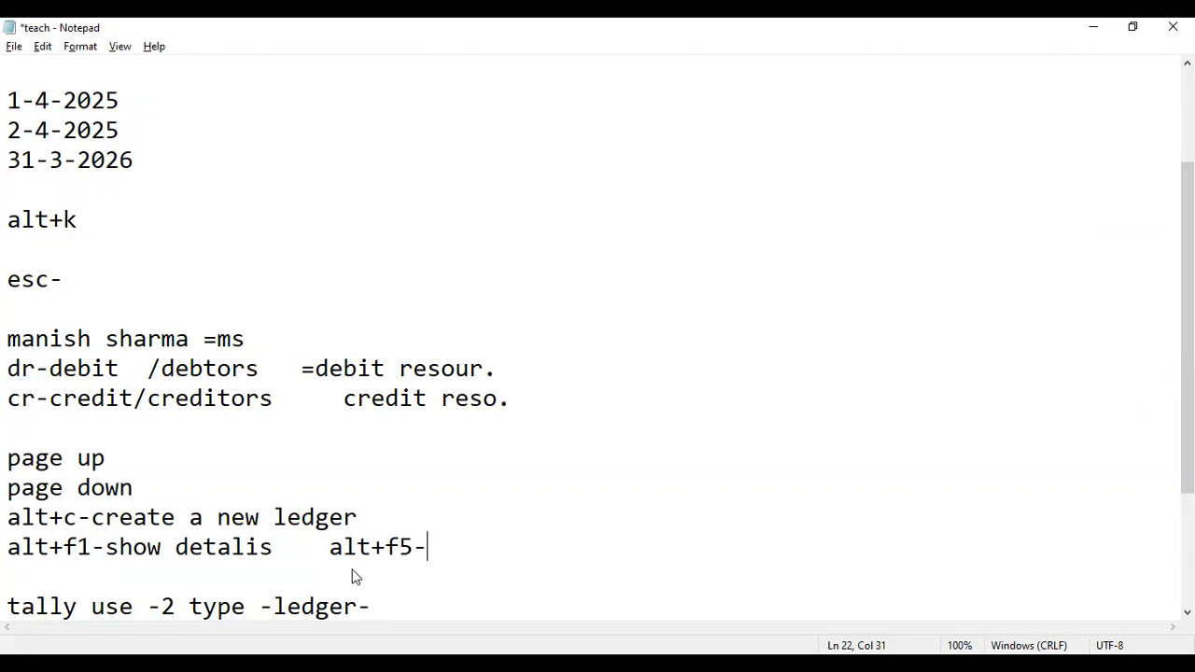
key("alt+Tab")
key("alt+F1")
key("Escape")
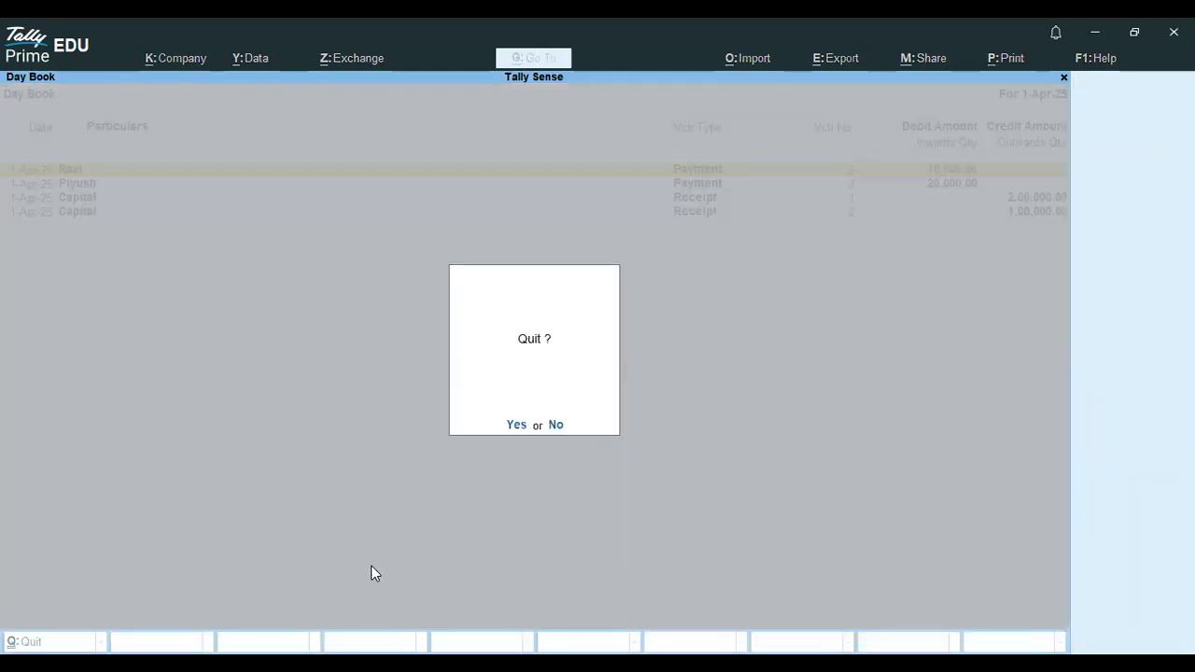
- Cancel quitting, restore the detailed Day Book view, and browse its voucher rows
key("n")
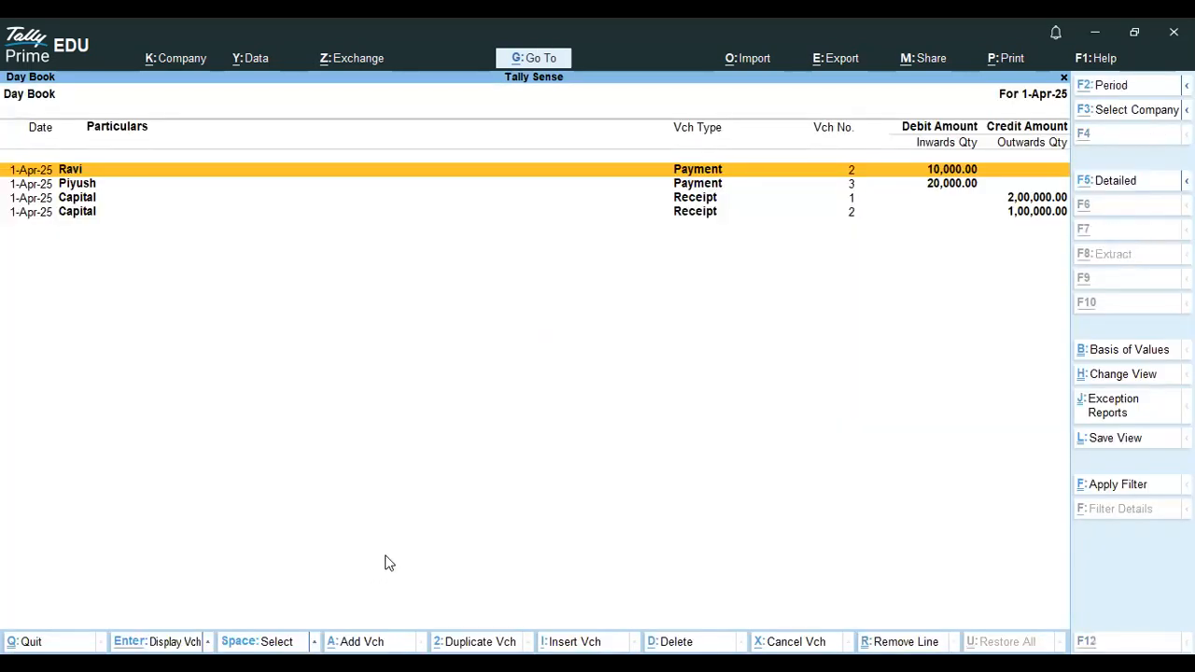
key("alt+F5")
key("Down")
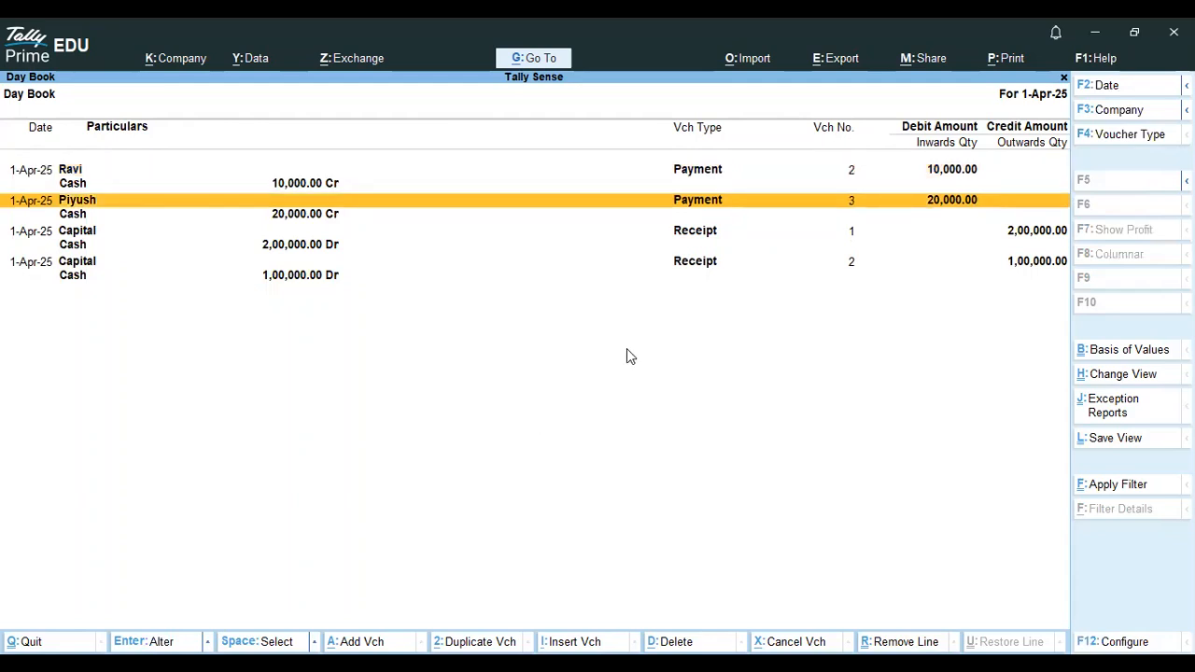
key("Up")
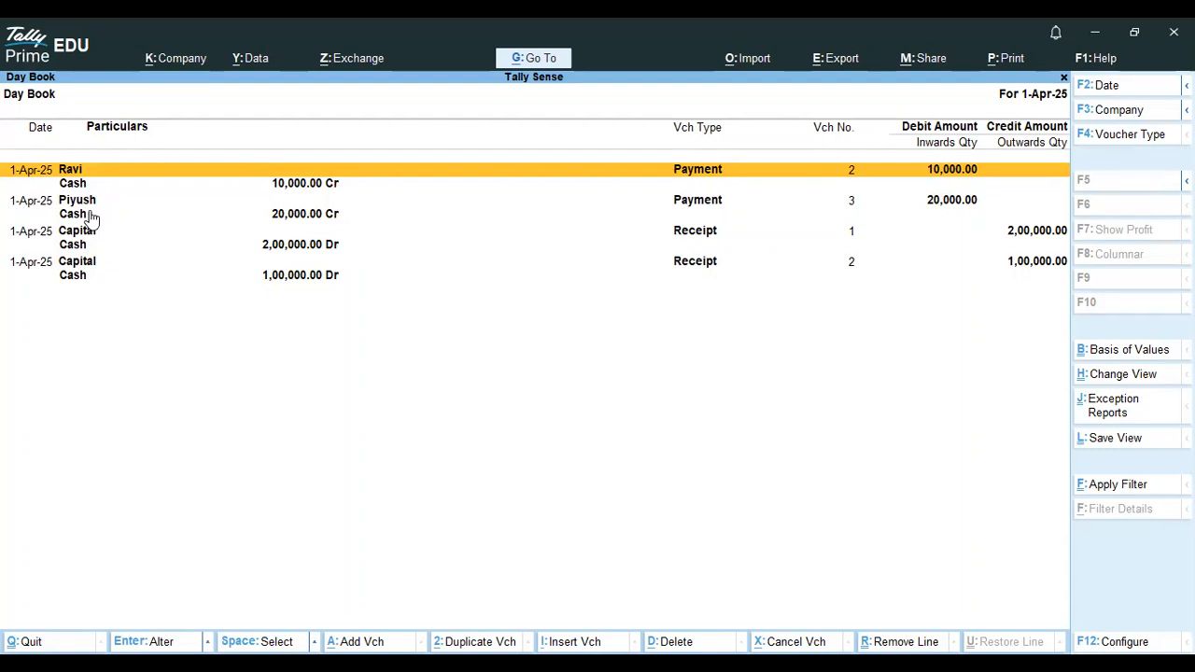
key("alt")
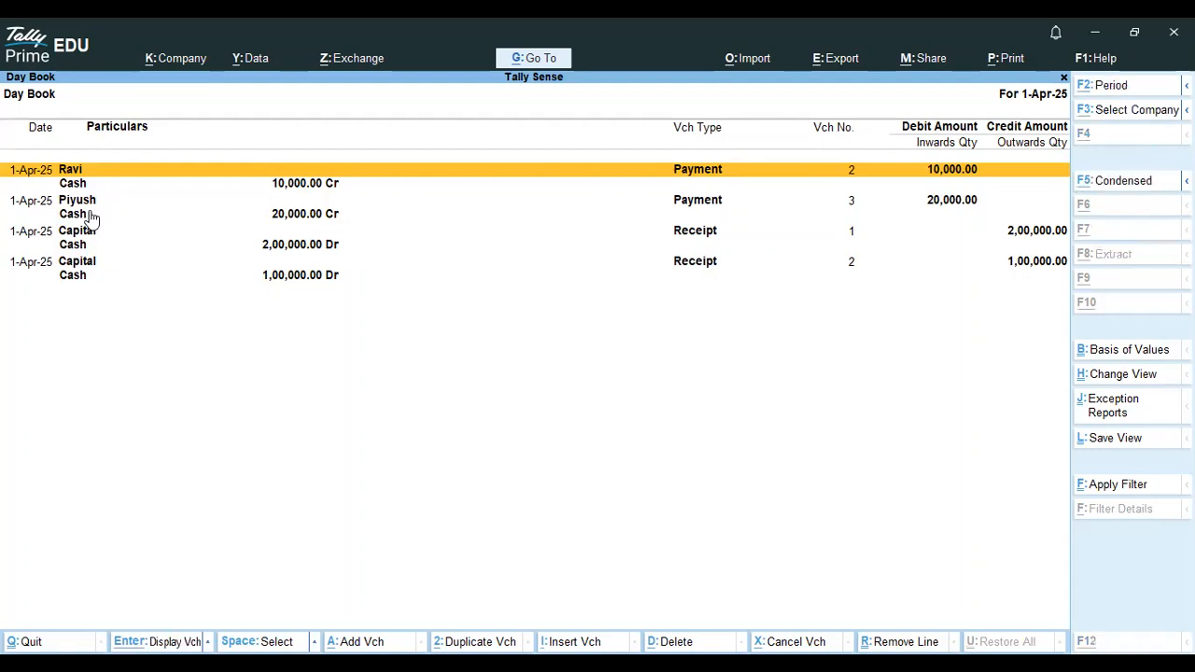
key("alt+Tab")
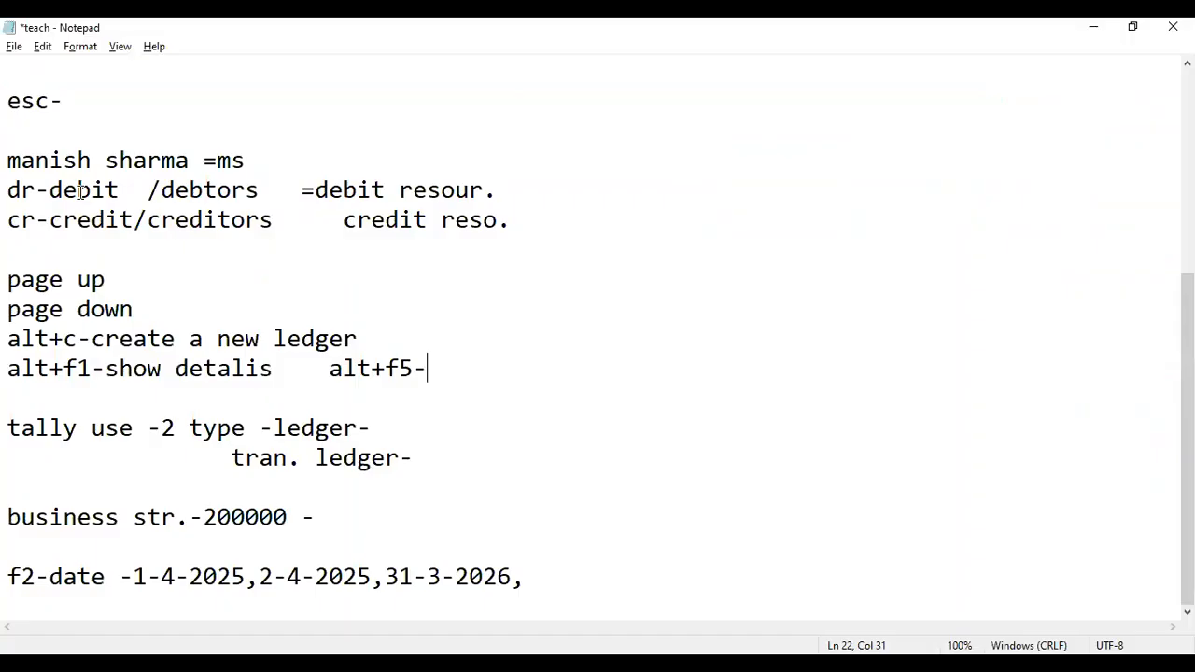
- Add a 'ctrl+p-print' note line below the alt+f5 note
key("Return")
key("Return")
type("ctrl")
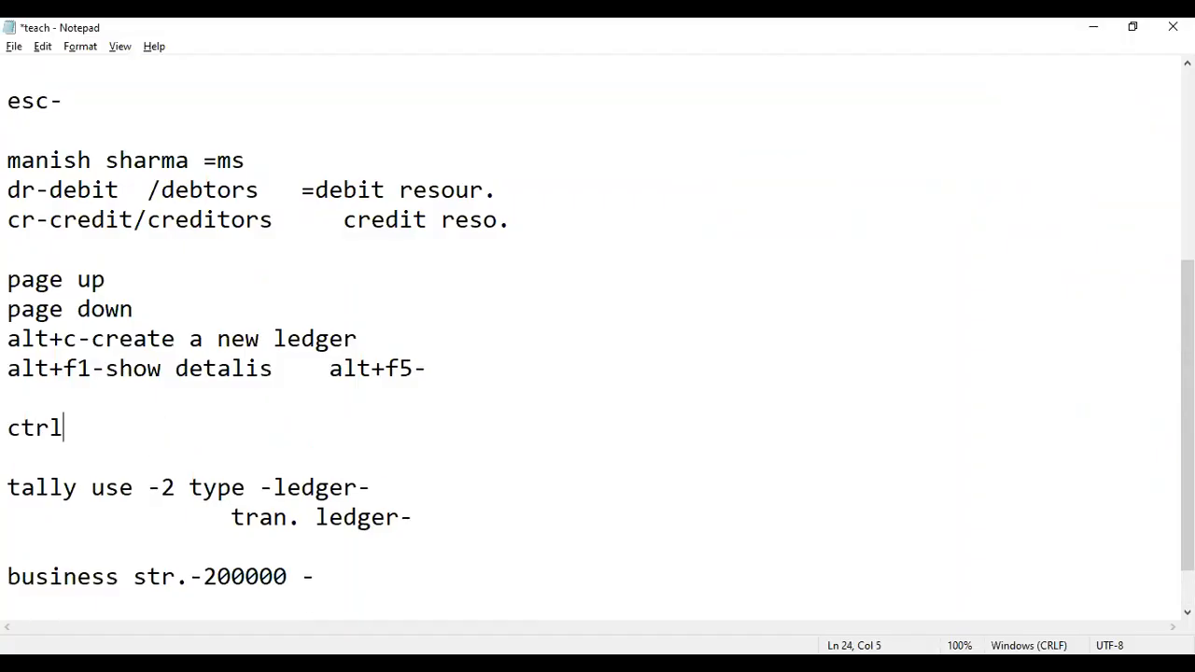
type("+p-print")
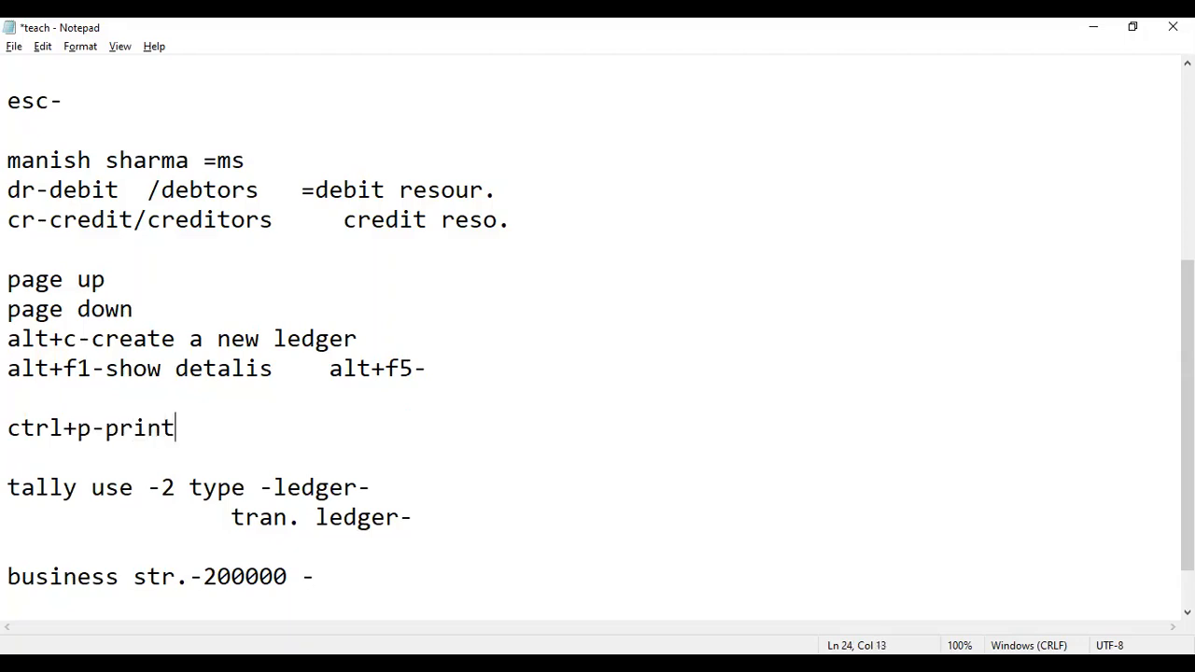
key("BackSpace")
key("BackSpace")
key("BackSpace")
key("BackSpace")
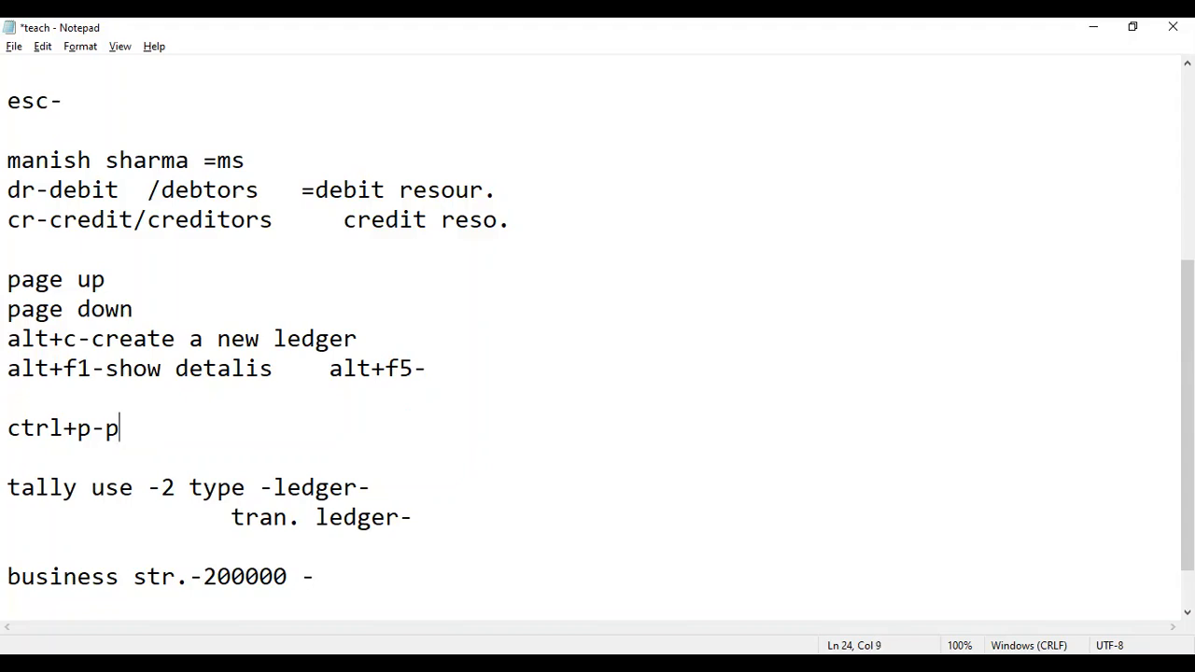
type("rint")
key("alt+Tab")
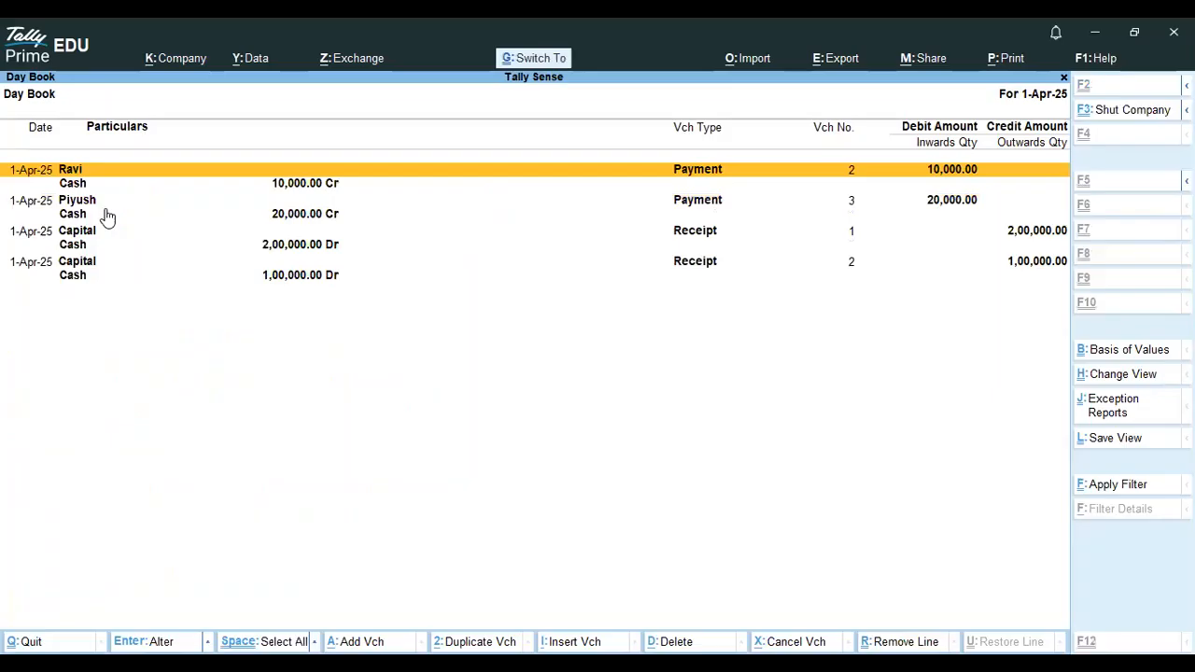
- Preview the 1-Apr-25 Day Book page from the Ctrl+P print dialog
key("ctrl+p")
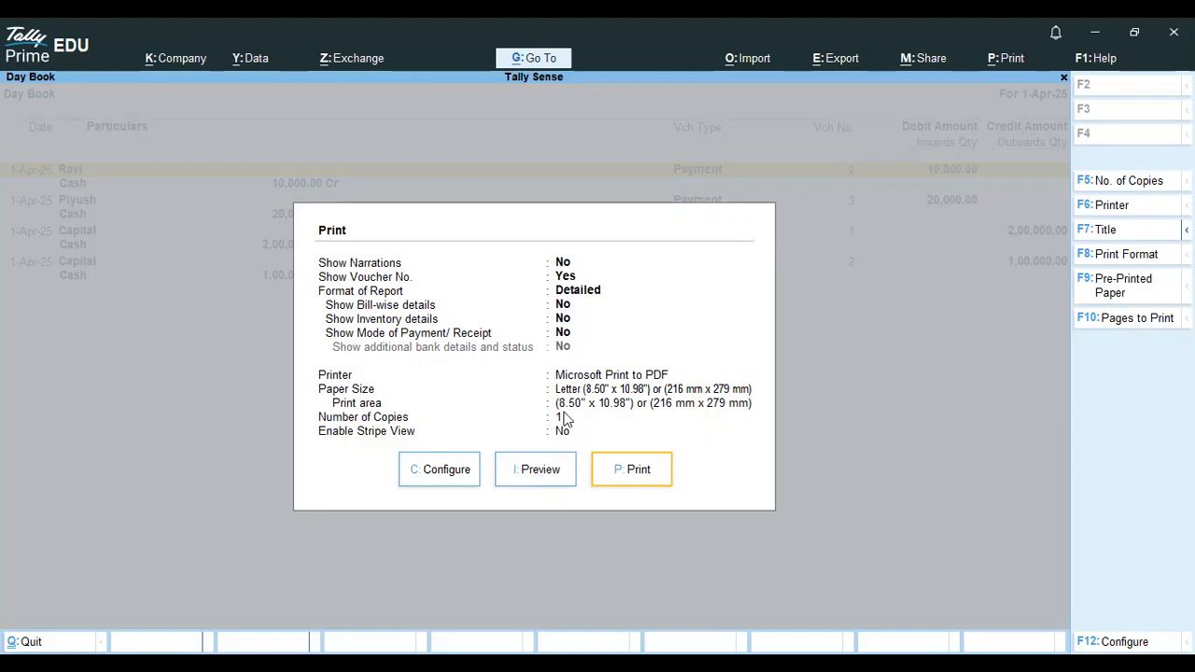
left_click(540, 471)
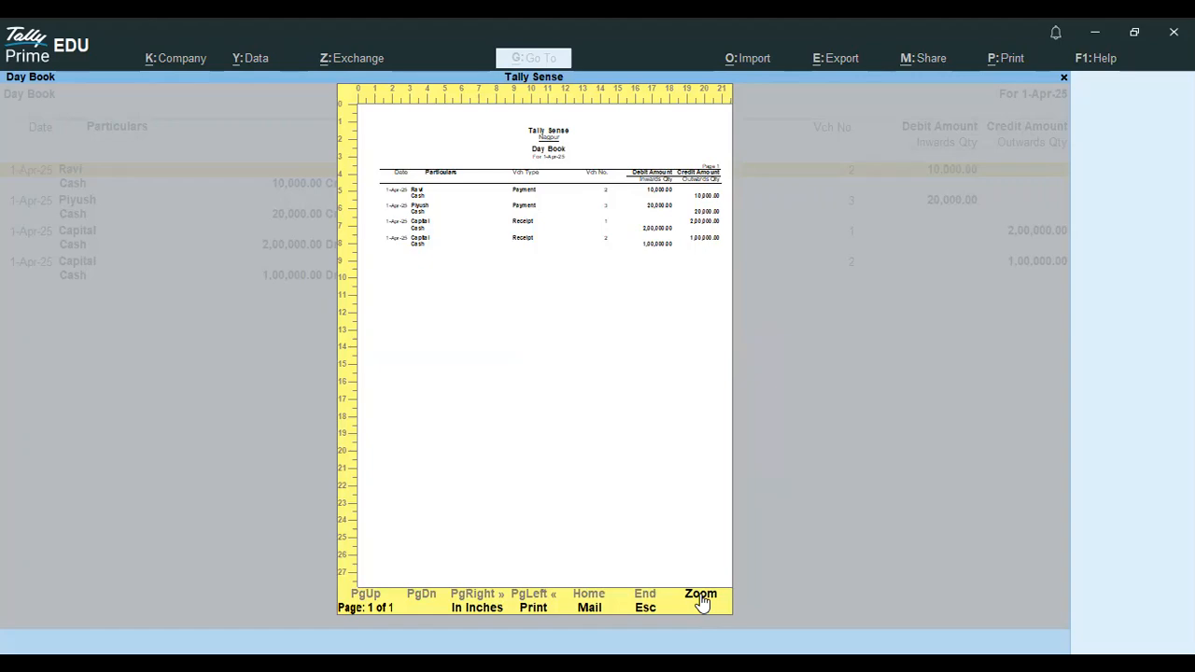
- Add an 'alt+z-zoom' note line under ctrl+p-print
key("alt+Tab")
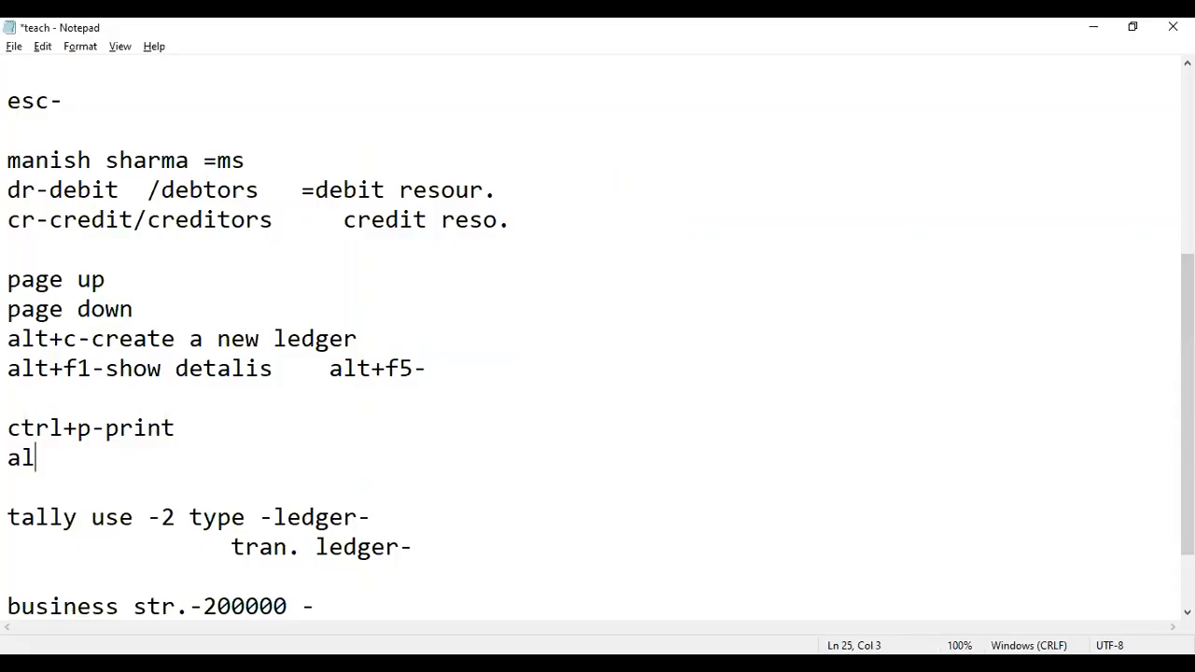
type("t+z-zoom")
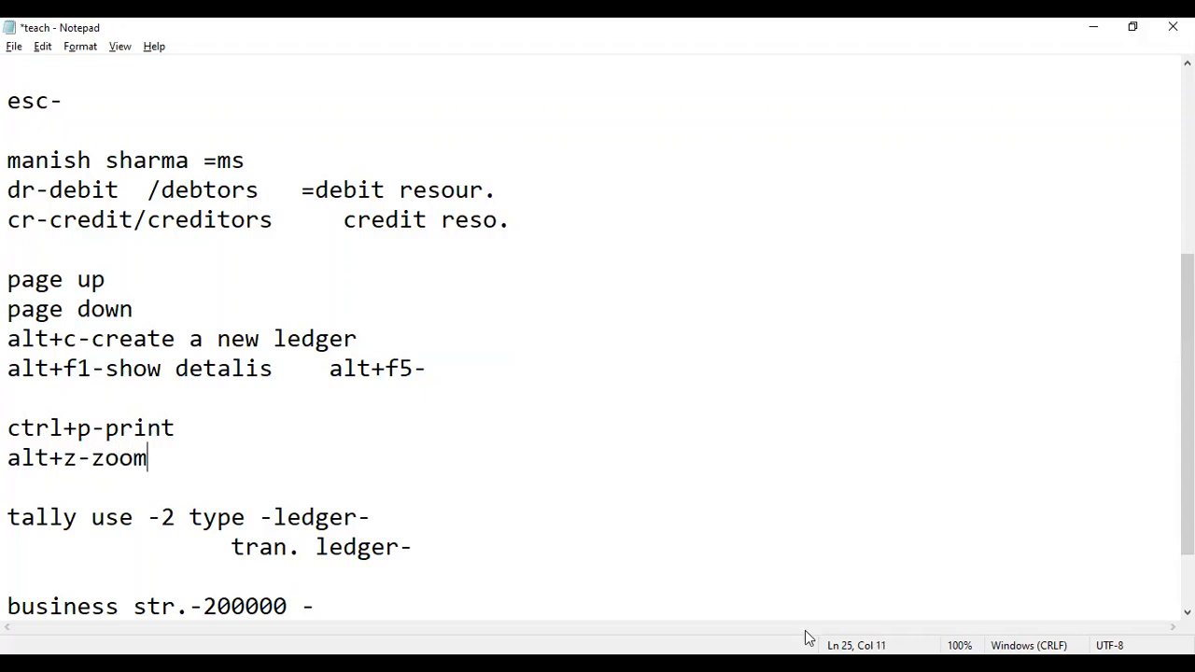
key("alt+Tab")
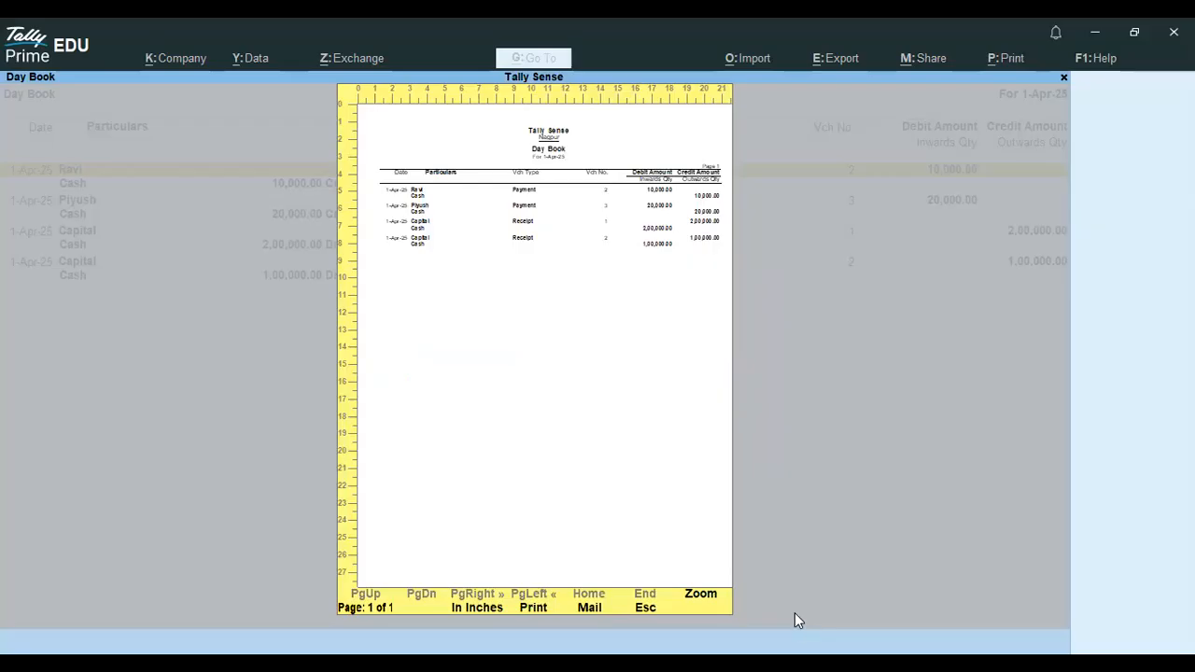
- Zoom the Day Book print preview in and out, then close it and return to the Day Book
left_click(702, 598)
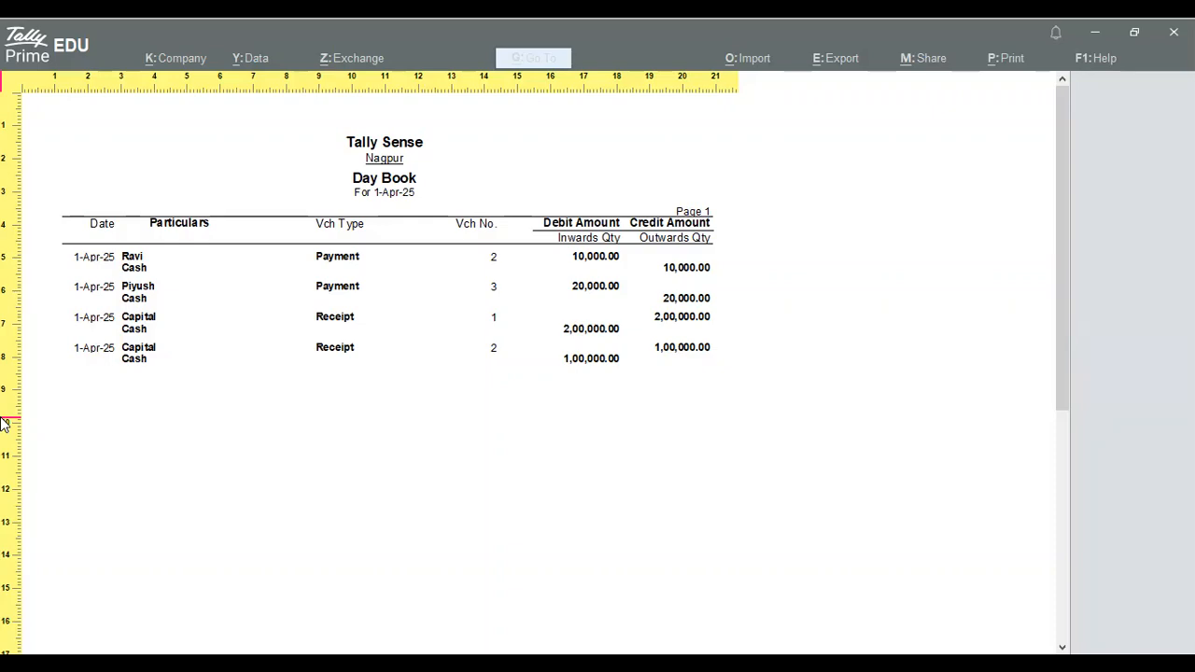
key("plus")
key("plus")
key("plus")
key("plus")
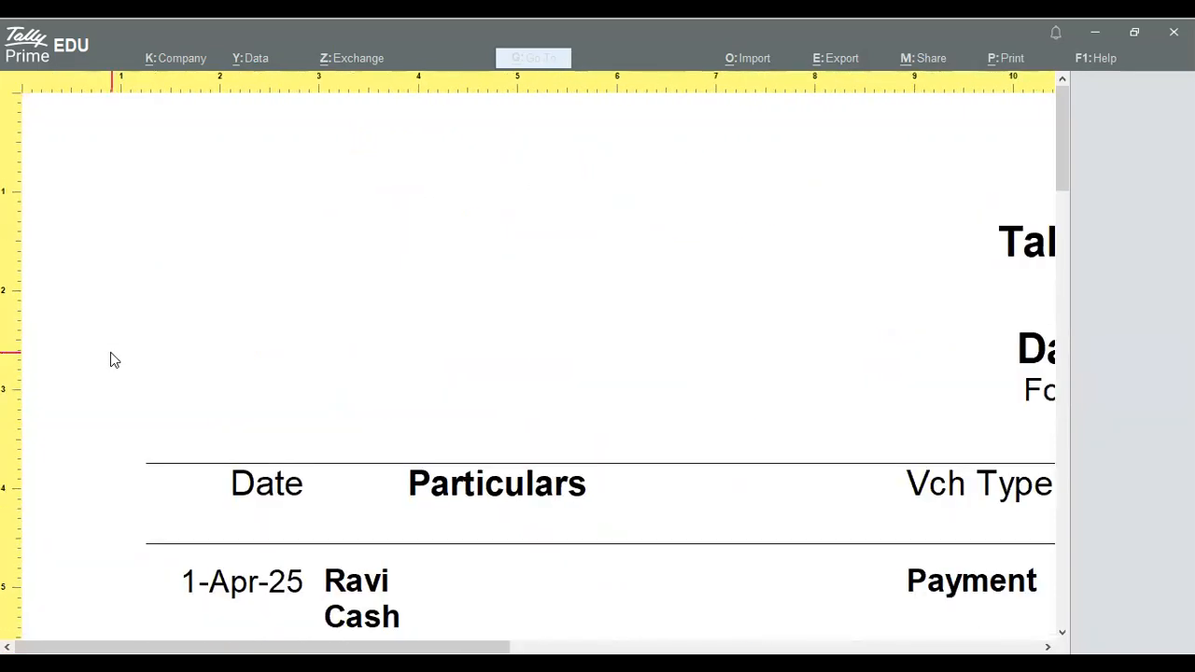
key("minus")
key("minus")
key("minus")
key("minus")
key("plus")
key("plus")
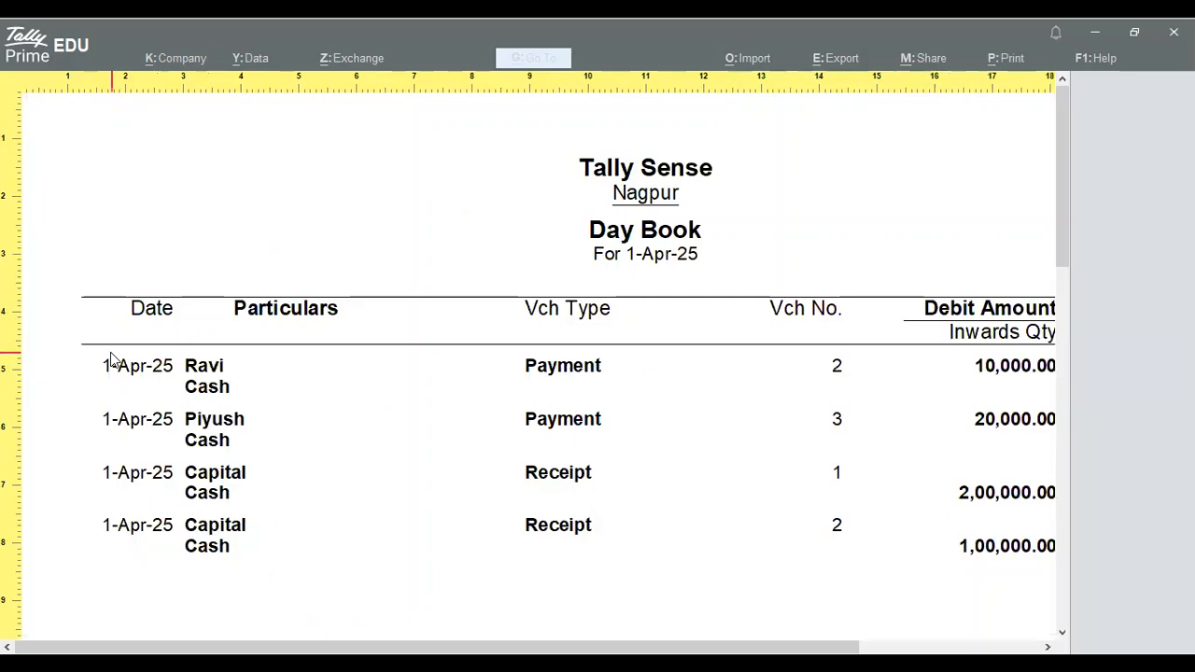
key("minus")
key("minus")
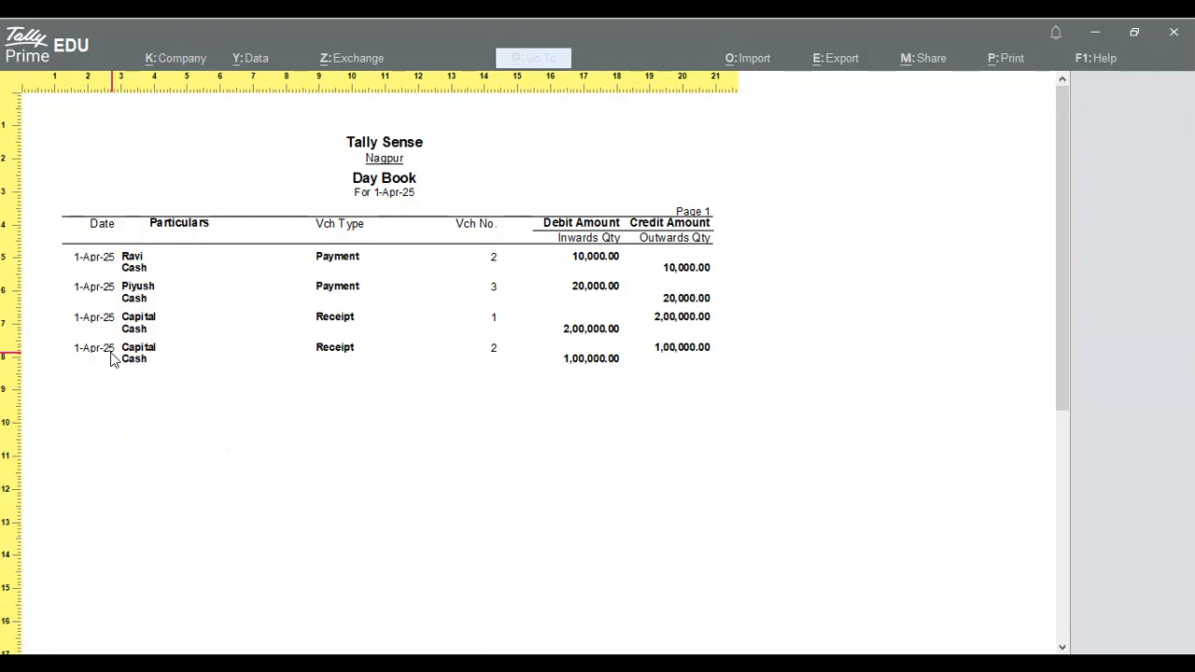
key("Escape")
key("Escape")
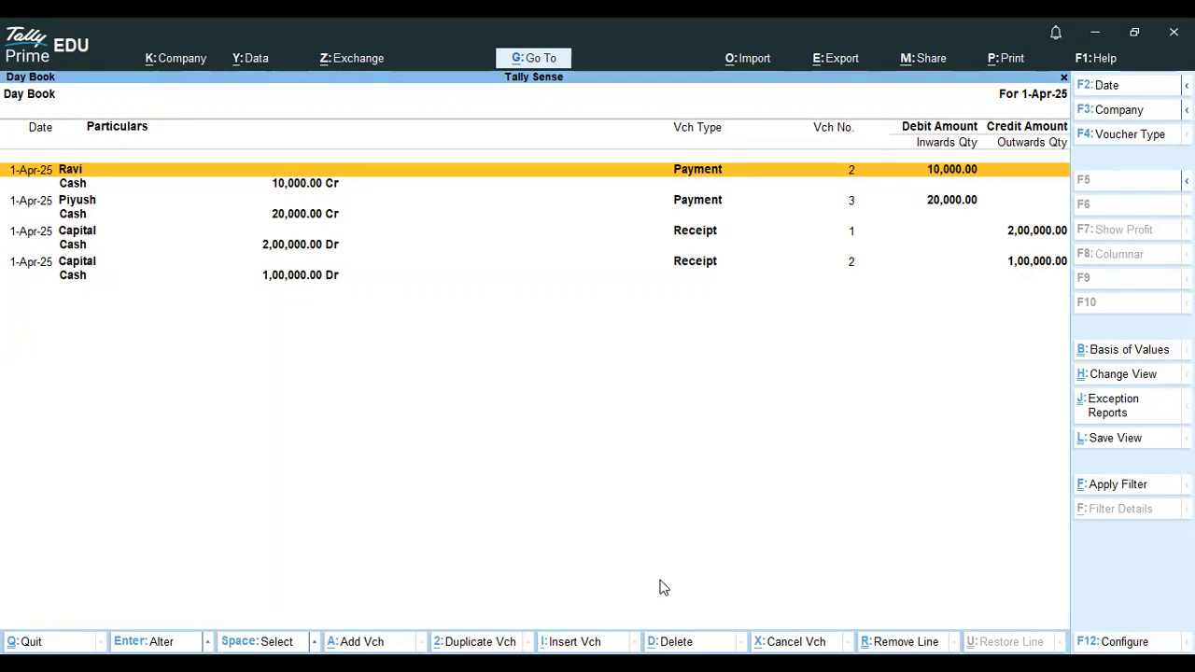
- Refocus the 1-Apr-25 Day Book and scroll through its four voucher rows
left_click(676, 642)
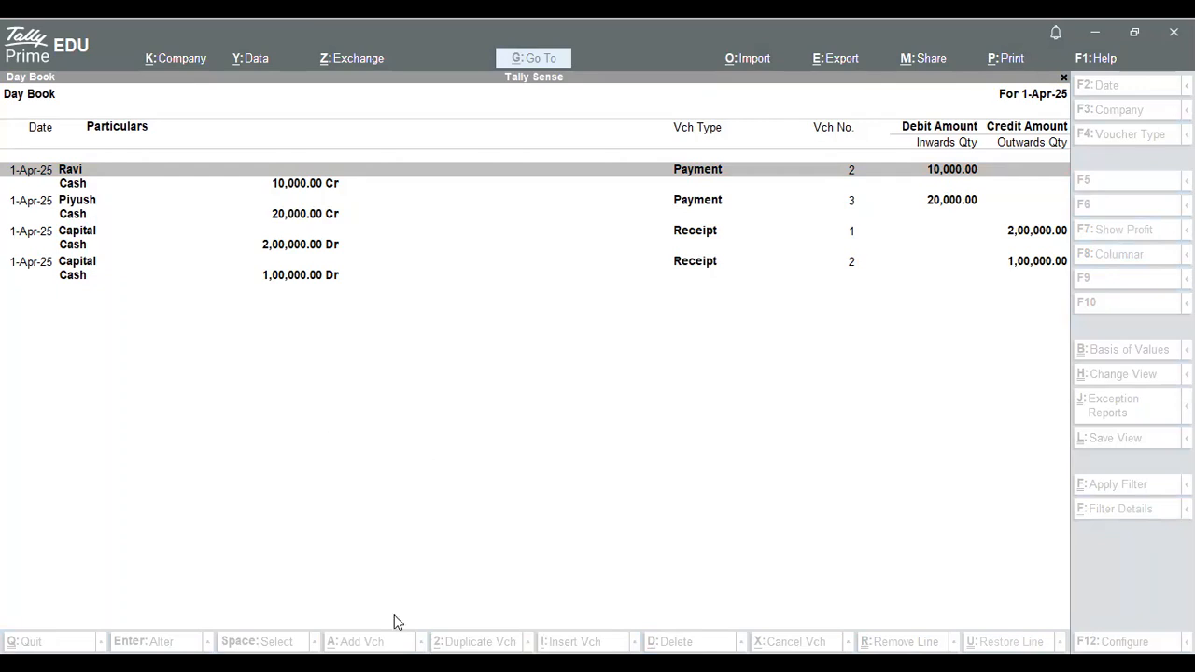
left_click(347, 661)
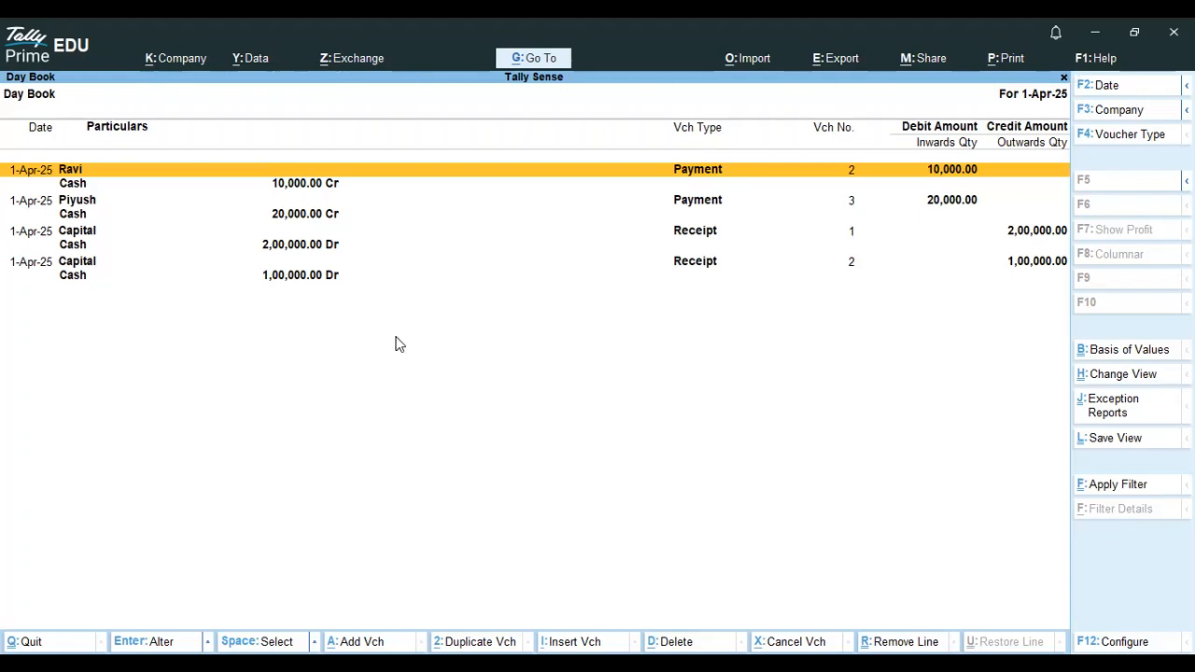
scroll(658, 271, "down", 5)
scroll(547, 192, "up", 5)
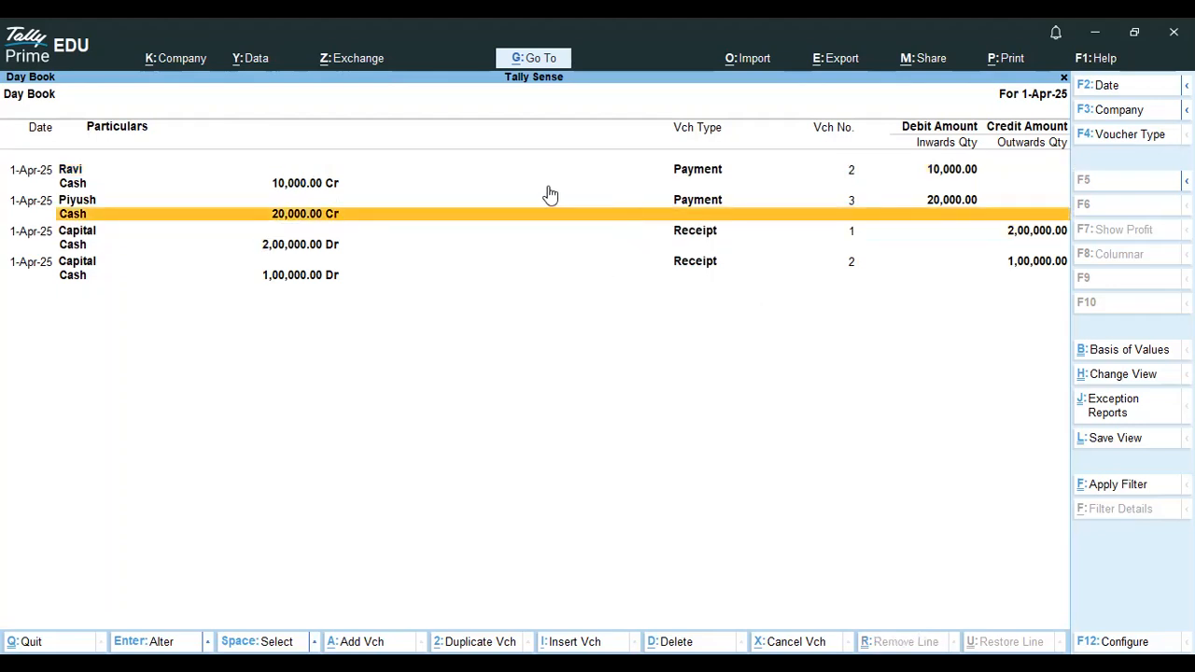
scroll(917, 224, "down", 2)
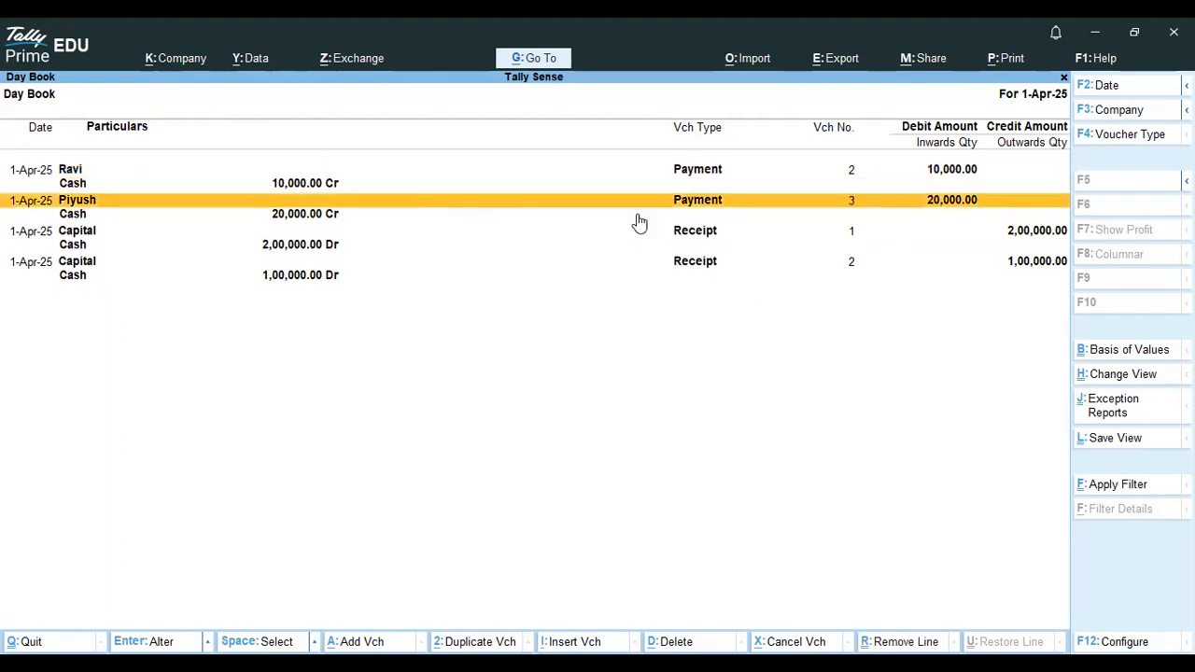
- Reveal the alternate report options, then bring the Notepad shortcut notes back in front
key("alt")
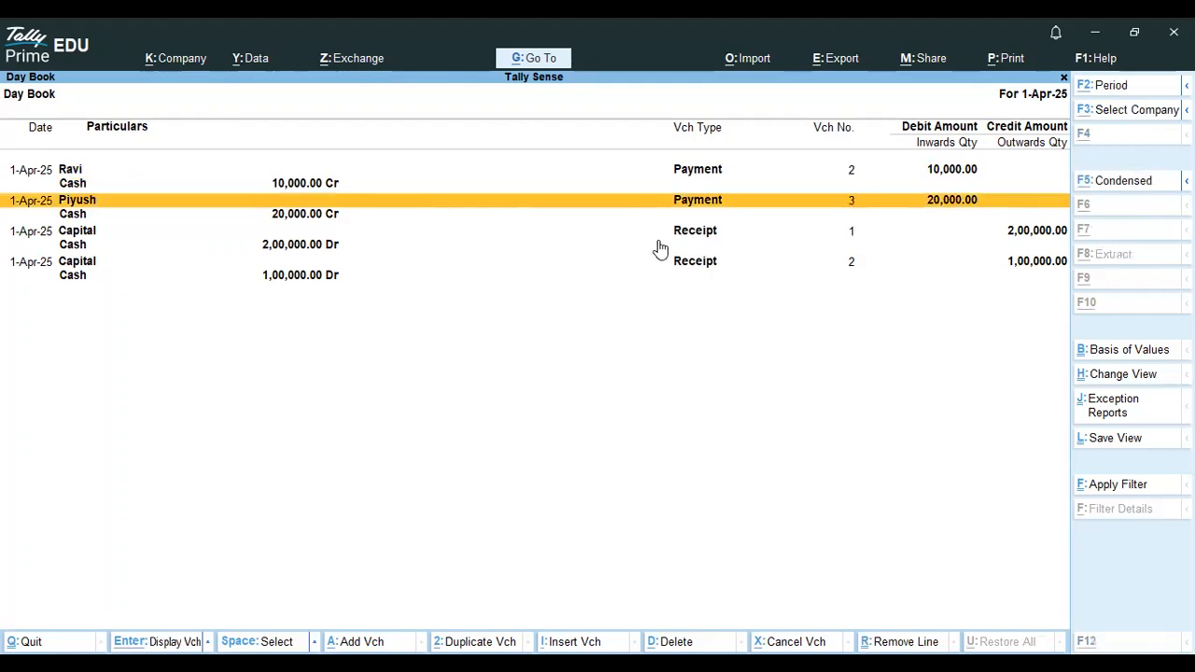
key("alt+Tab")
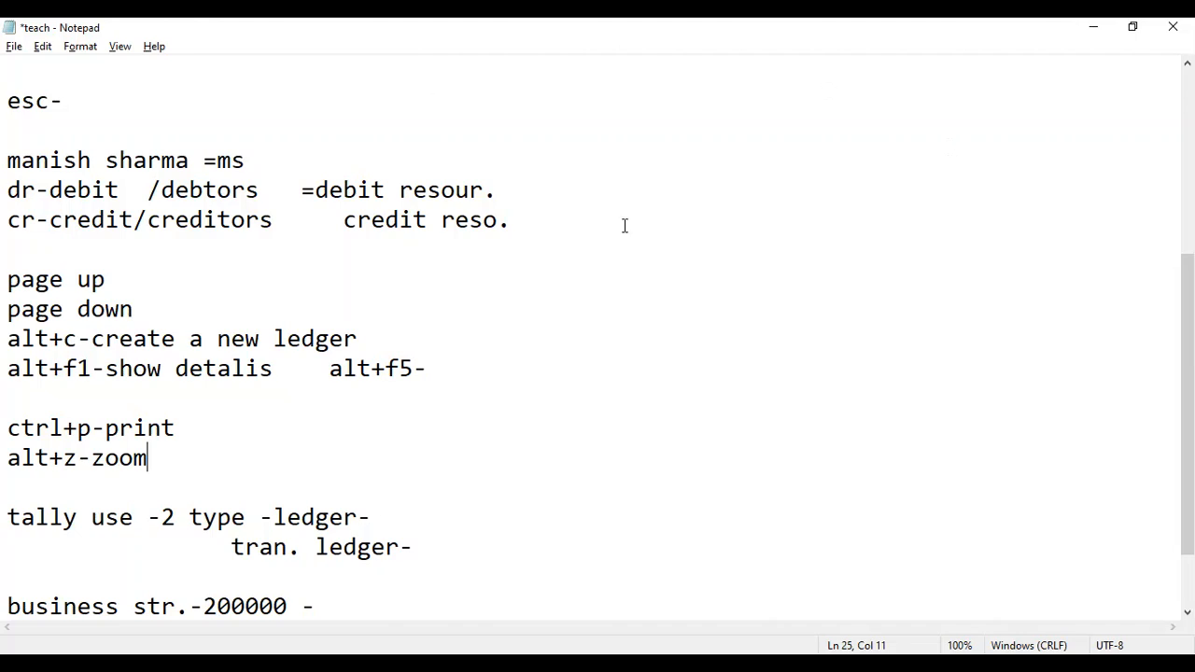
key("alt+Tab")
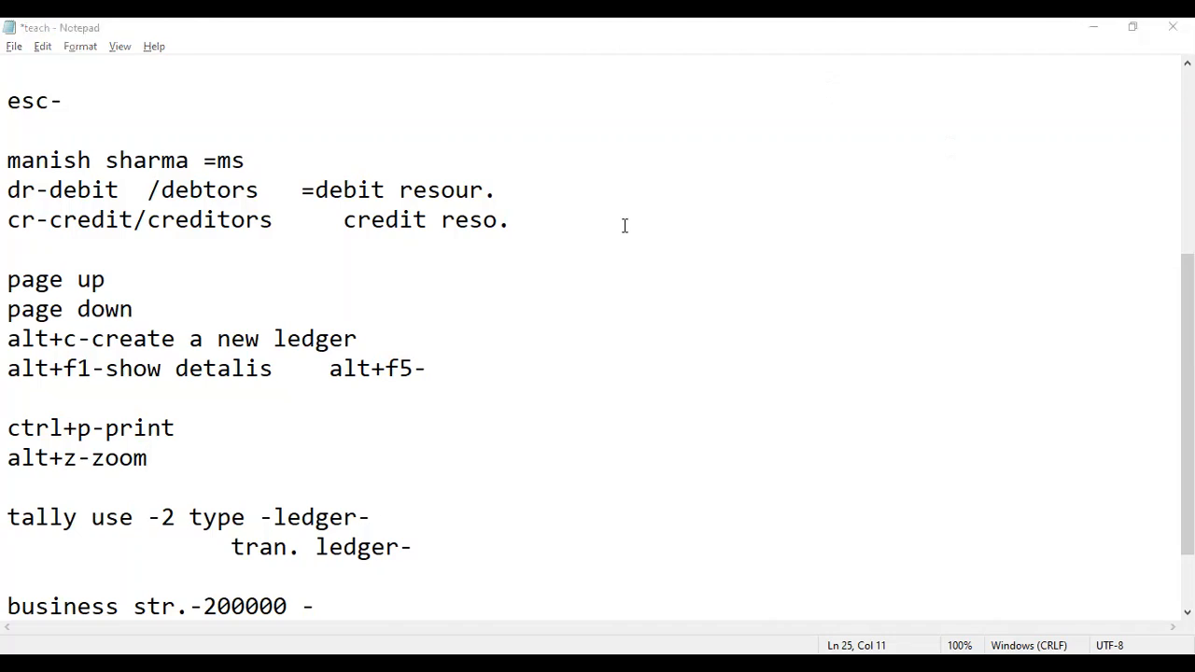